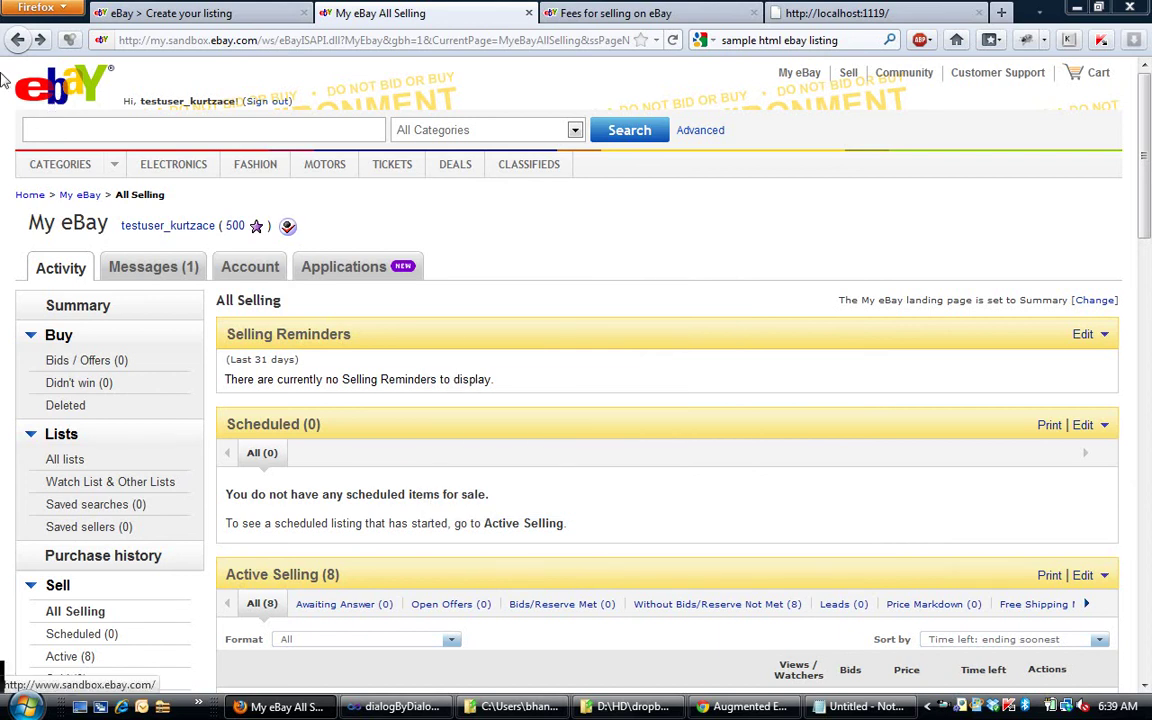
# - Open the Create your listing draft and scroll through the form
pyautogui.click(172, 14)
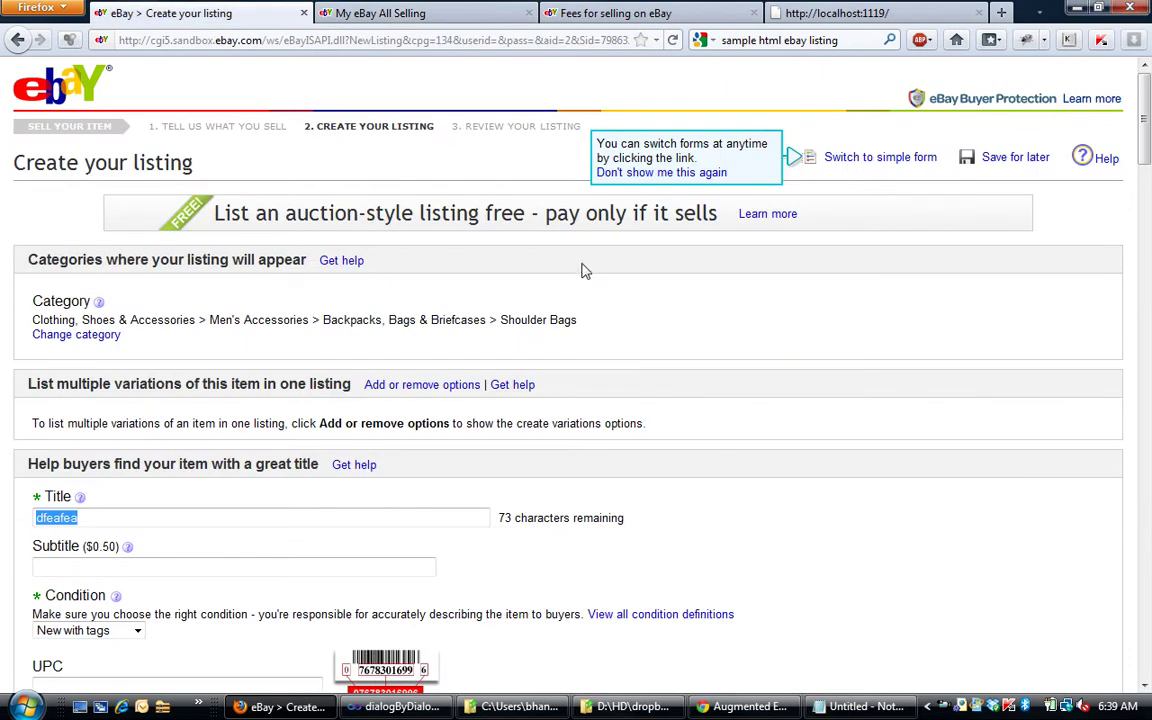
pyautogui.scroll(-2, 380, 334)
pyautogui.scroll(-4, 383, 339)
pyautogui.scroll(2, 380, 337)
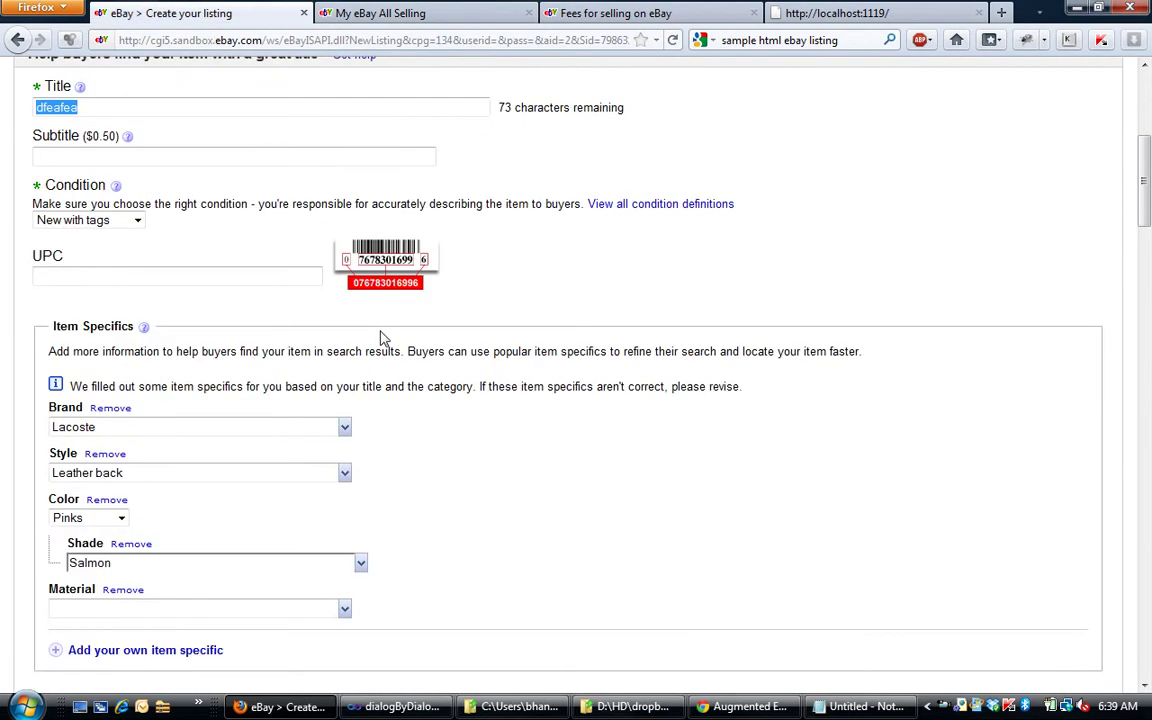
pyautogui.scroll(3, 380, 337)
pyautogui.scroll(1, 383, 335)
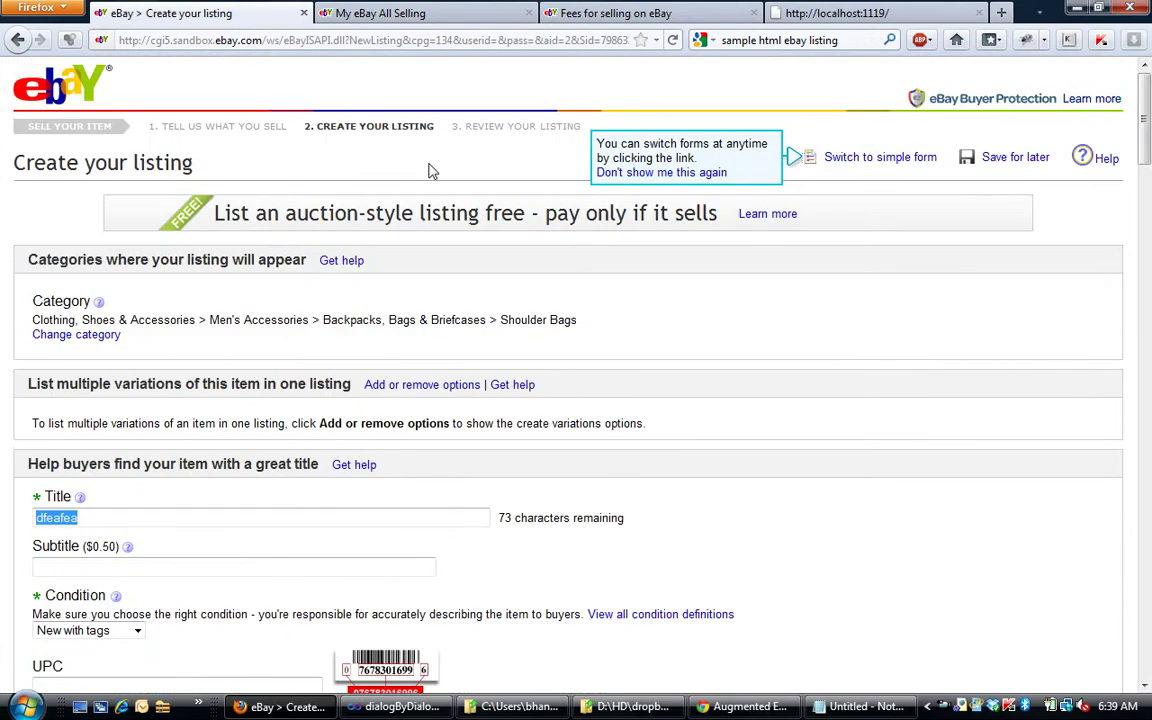
# - Scroll to the pictures section, highlight the free-first-picture note, and start adding pictures
pyautogui.scroll(-2, 432, 171)
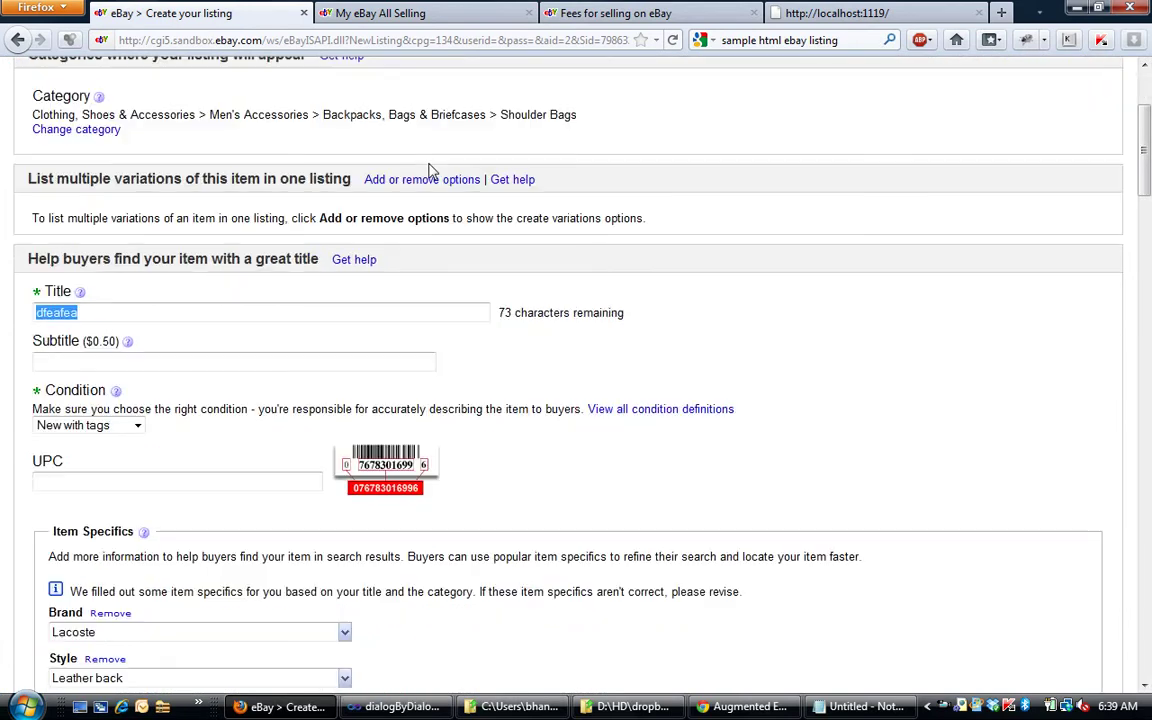
pyautogui.scroll(-1, 430, 170)
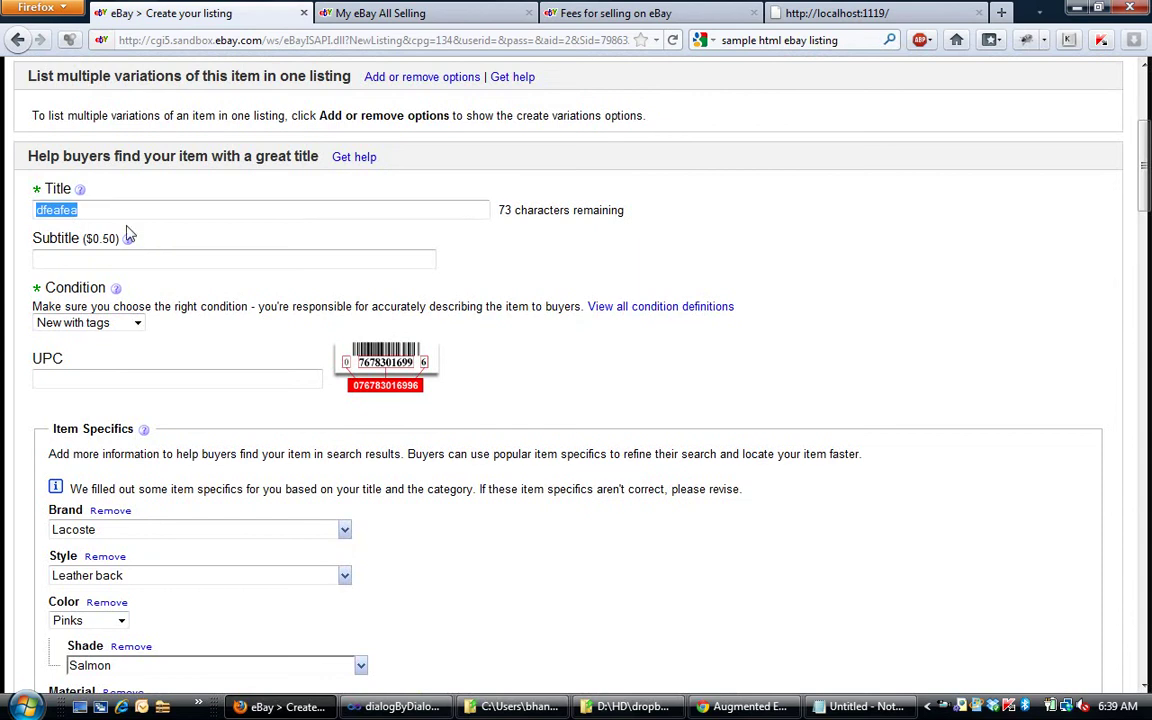
pyautogui.scroll(-1, 129, 232)
pyautogui.scroll(-1, 226, 270)
pyautogui.scroll(-1, 226, 262)
pyautogui.scroll(-5, 210, 220)
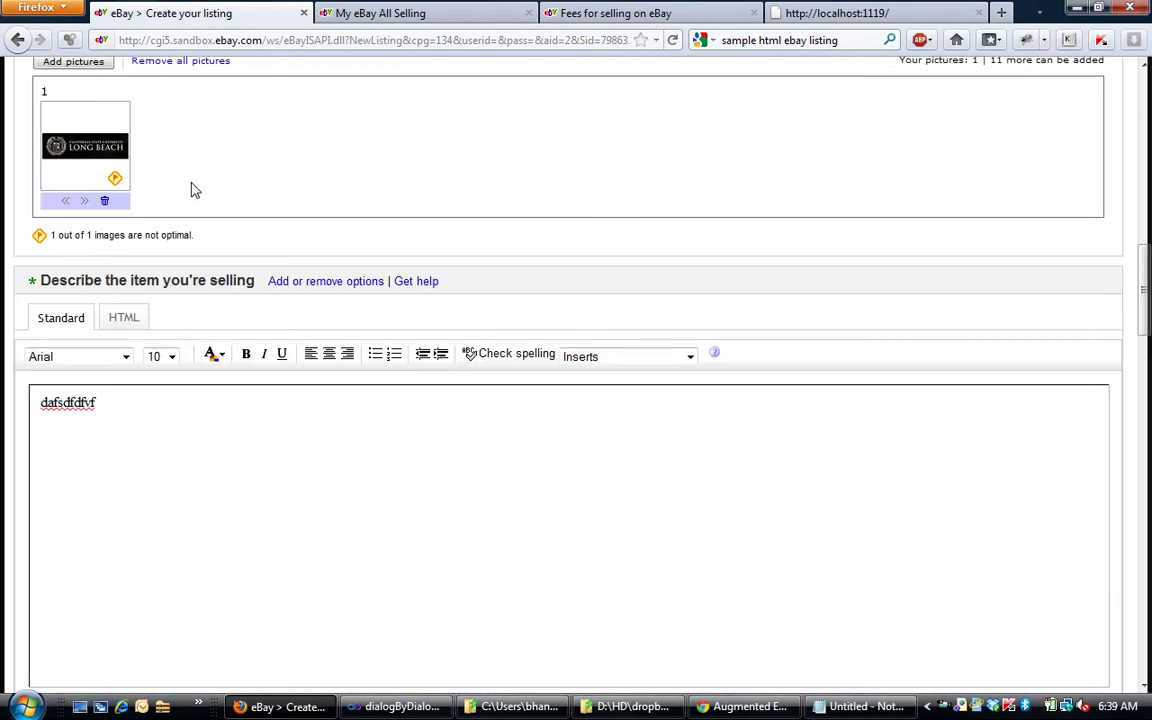
pyautogui.scroll(1, 165, 190)
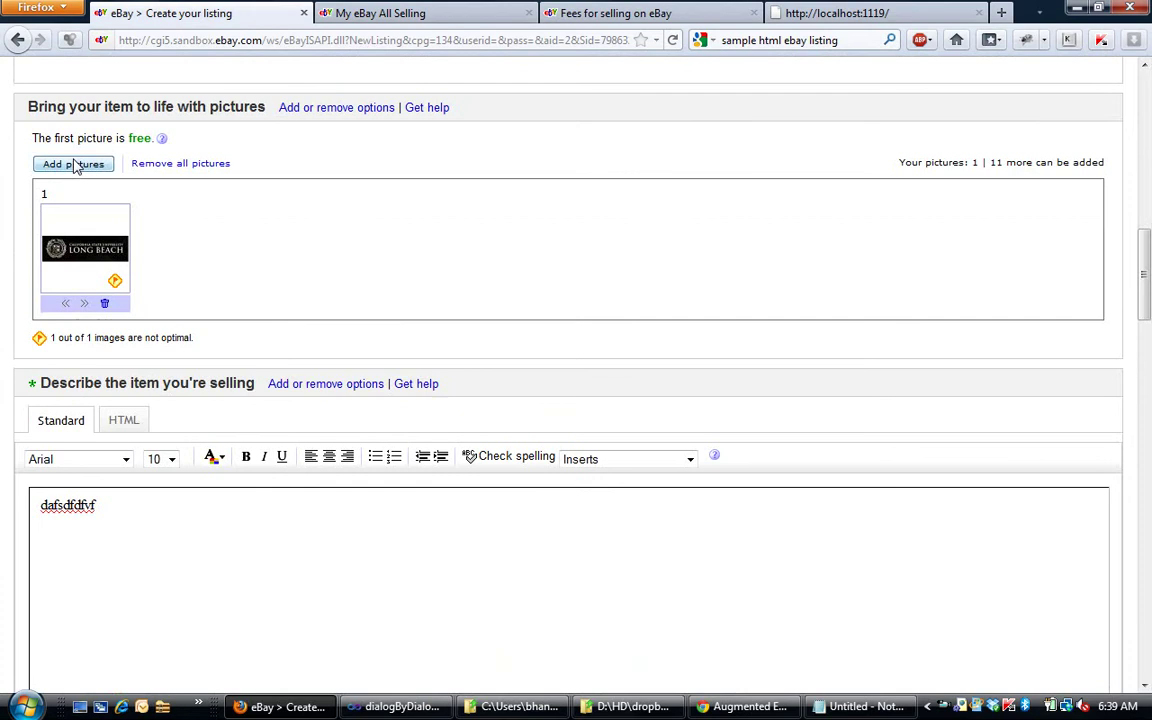
pyautogui.moveTo(33, 138); pyautogui.dragTo(128, 157)
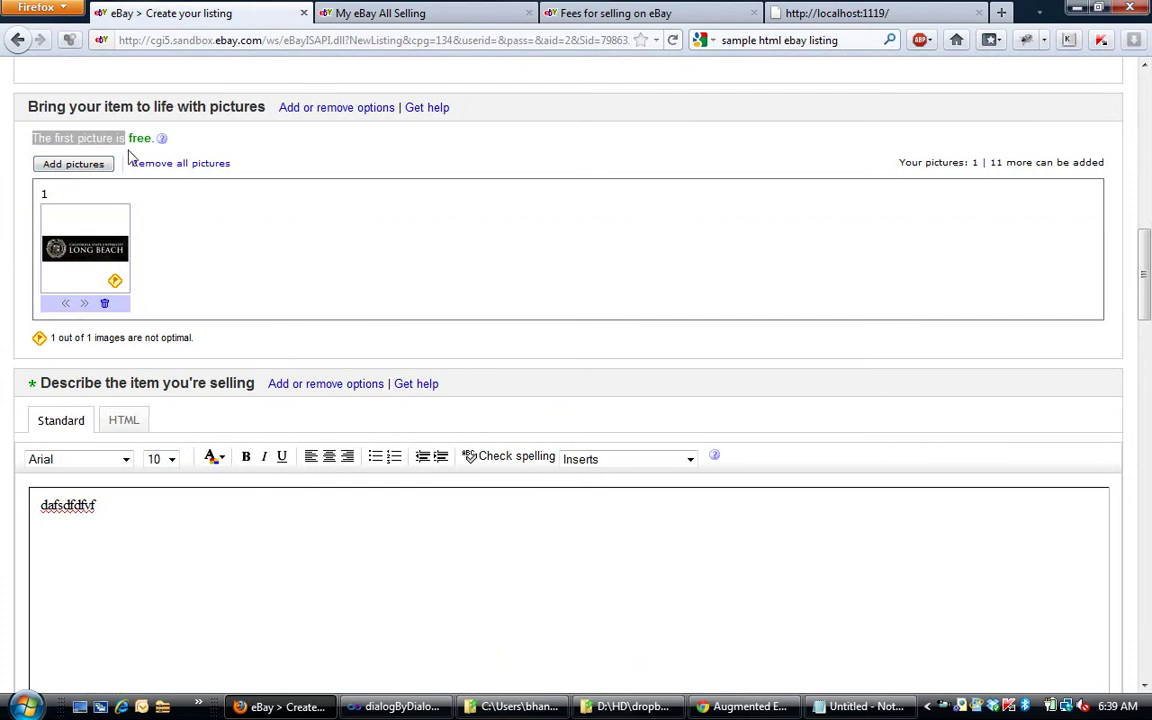
pyautogui.click(73, 164)
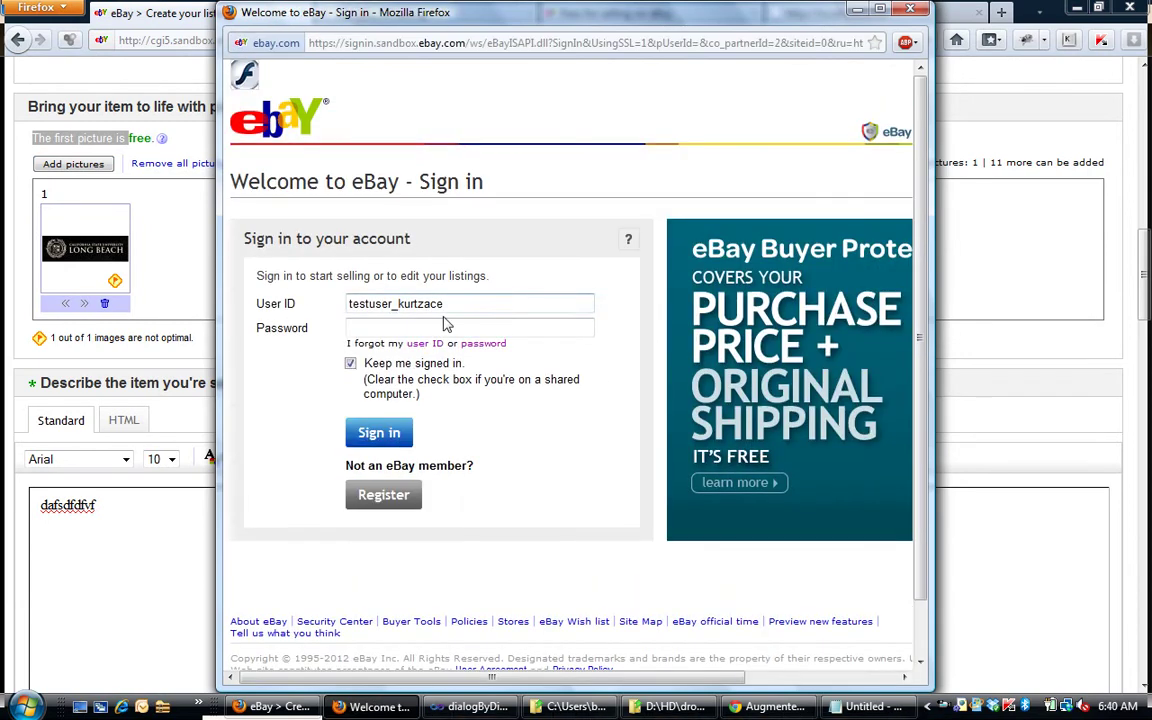
# - Sign in to the eBay sandbox with the account password and activate the picture uploader
pyautogui.click(496, 329)
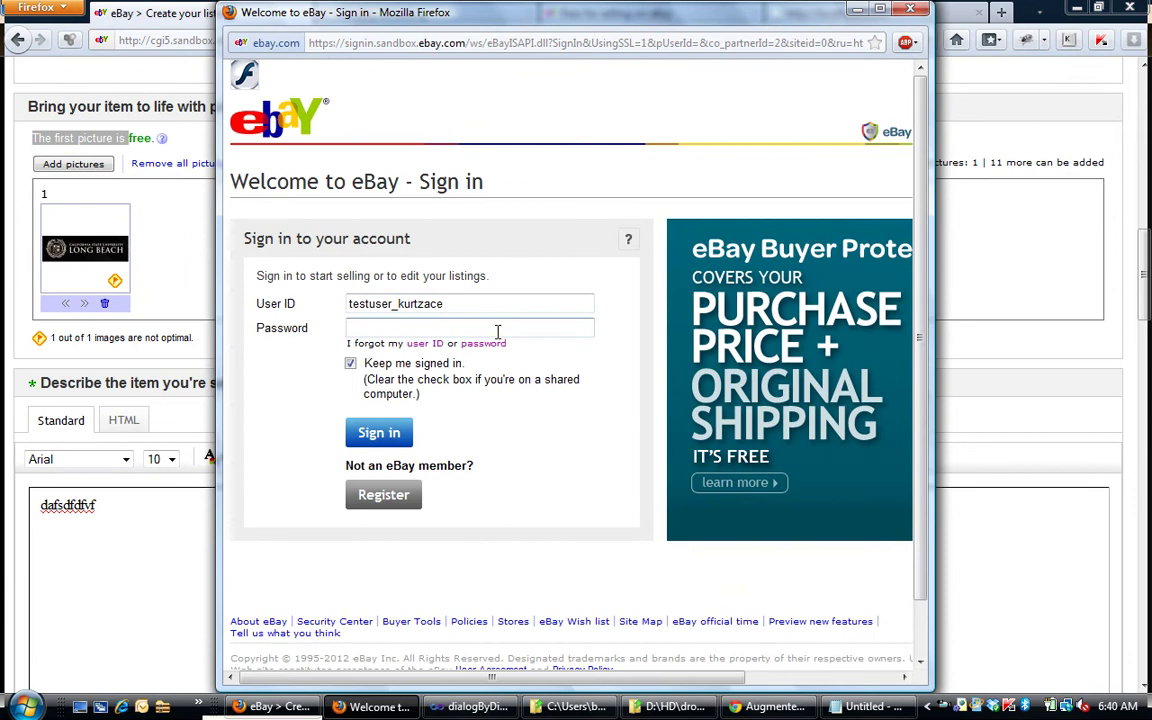
pyautogui.write('•••••')
pyautogui.write('•••••')
pyautogui.write('•')
pyautogui.press('Return')
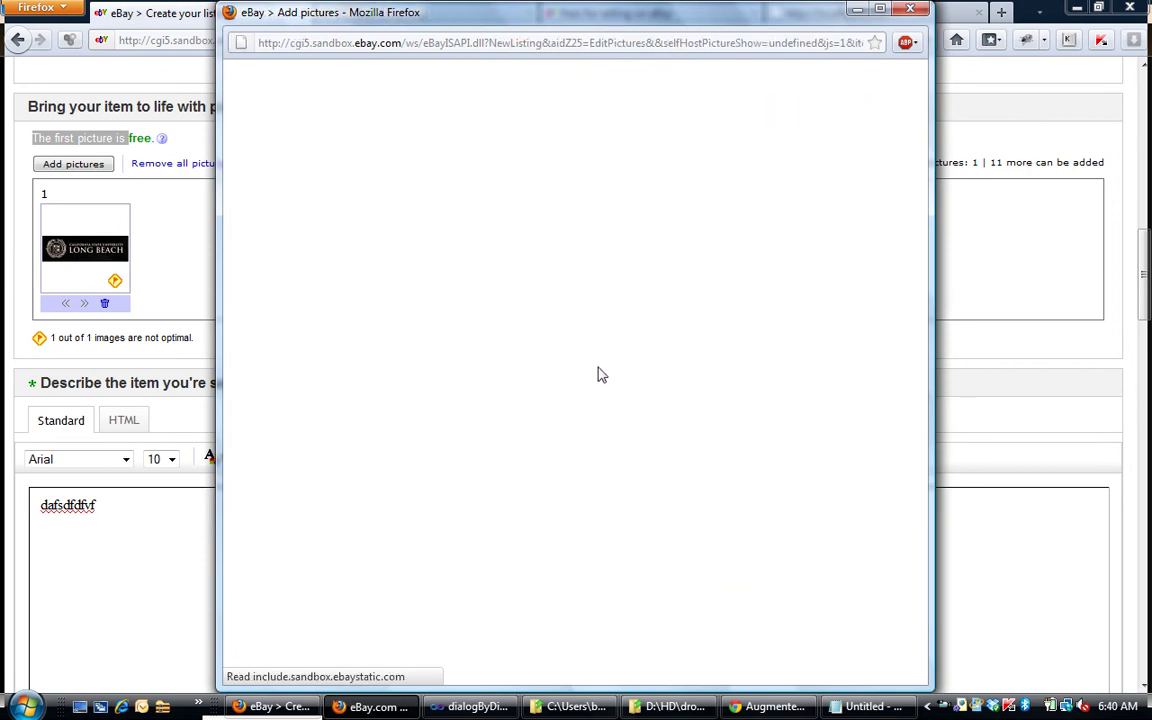
pyautogui.click(572, 356)
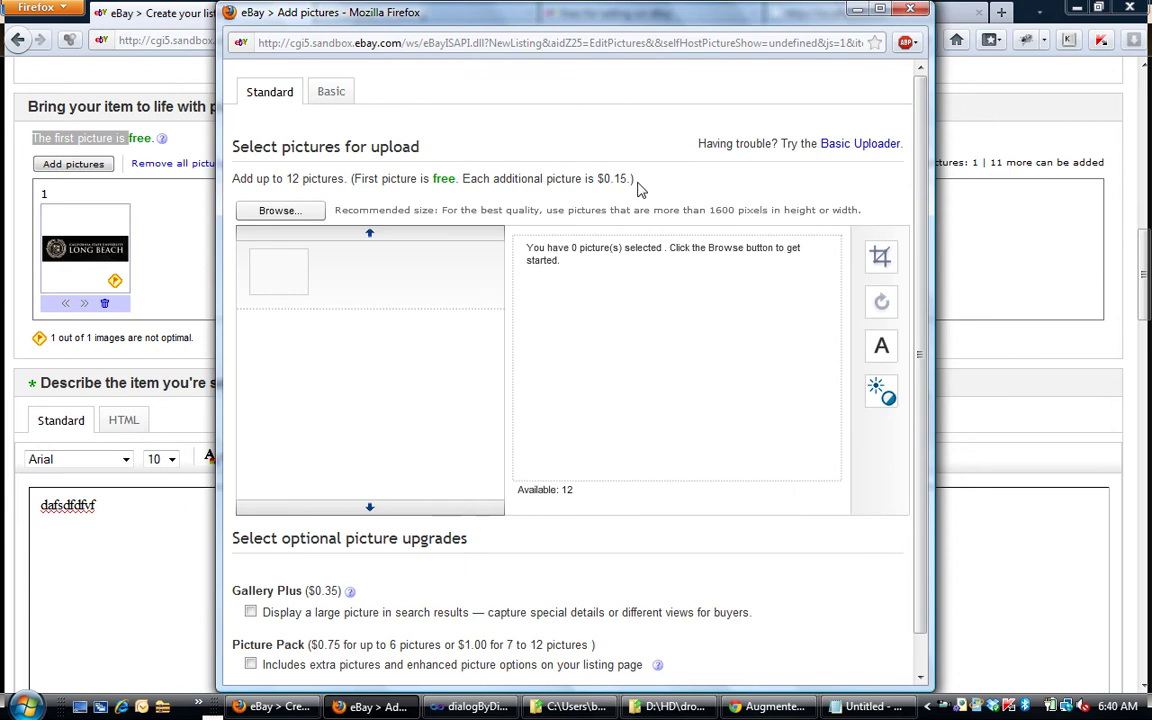
pyautogui.click(910, 10)
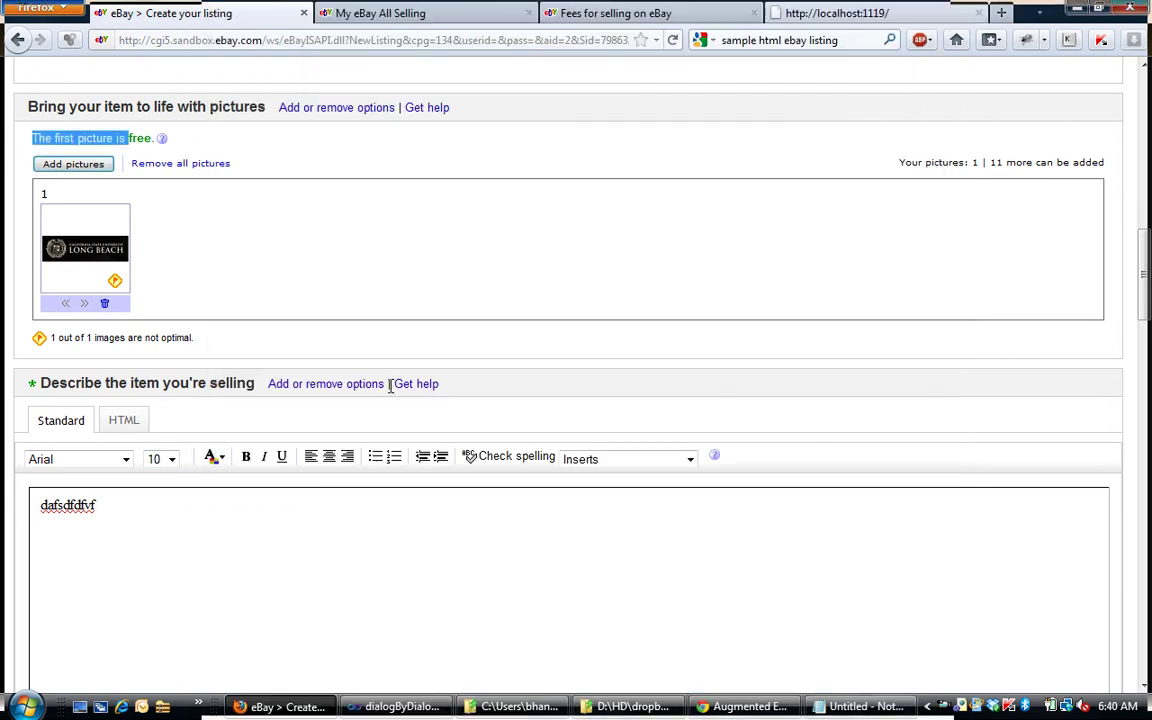
pyautogui.scroll(-5, 380, 410)
pyautogui.scroll(-5, 350, 320)
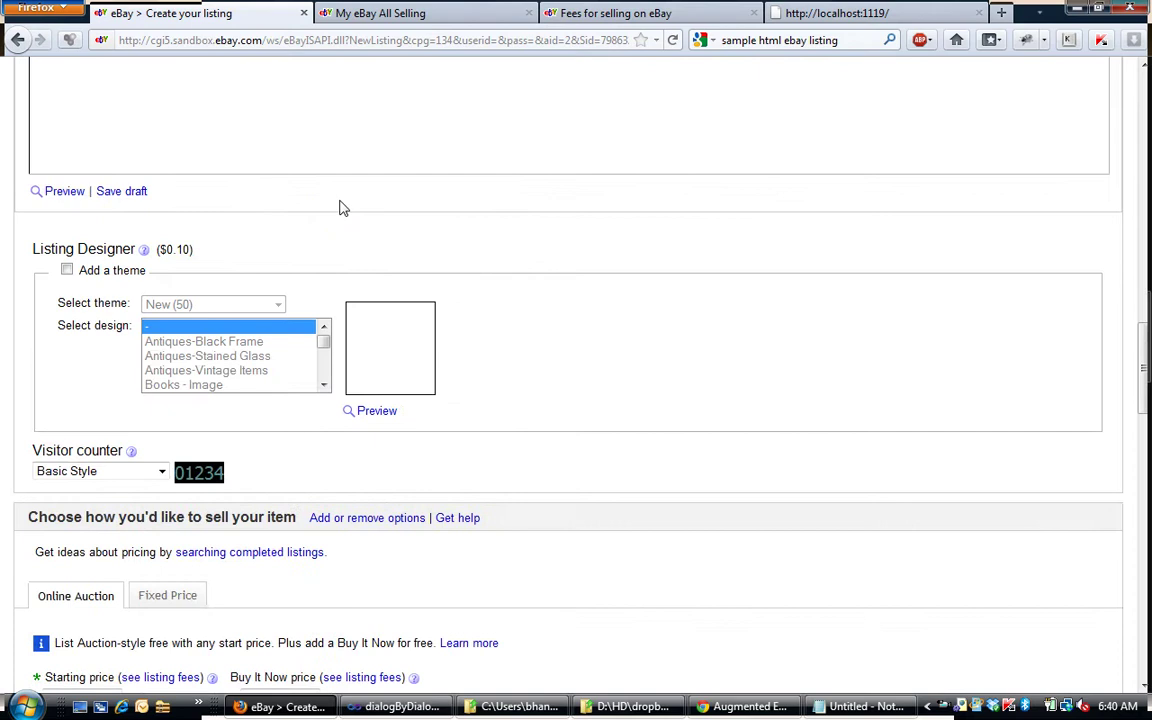
pyautogui.scroll(-5, 345, 205)
pyautogui.scroll(-5, 345, 190)
pyautogui.scroll(-6, 343, 185)
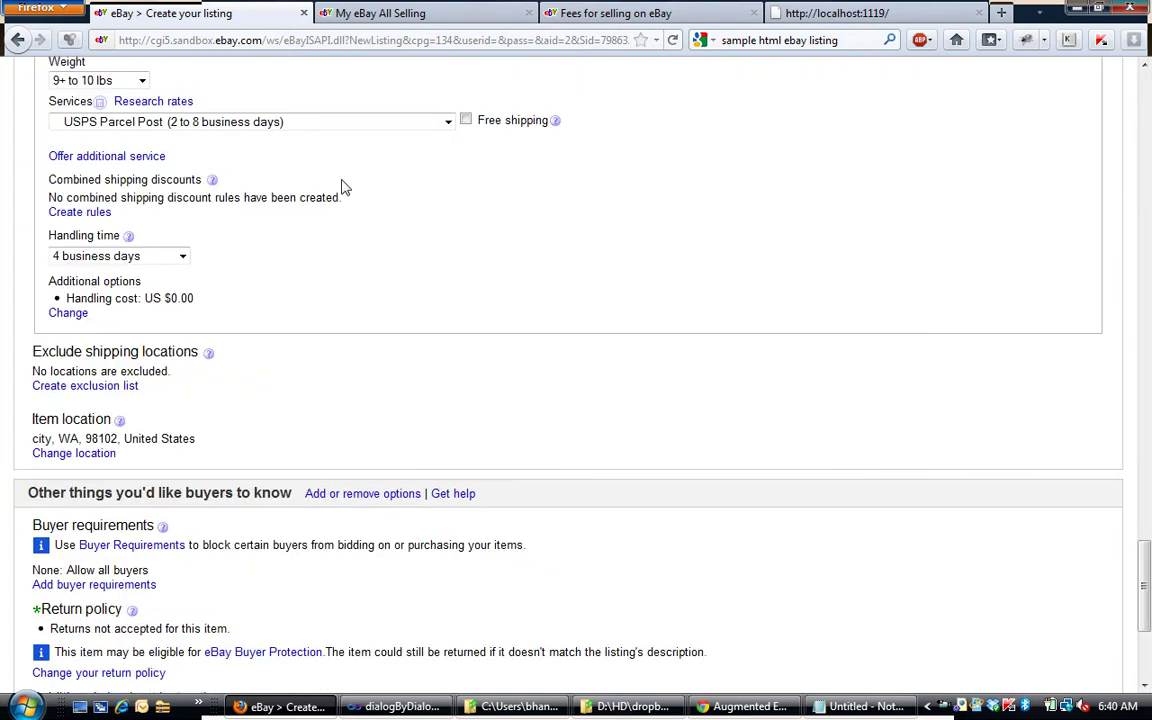
pyautogui.scroll(-3, 343, 187)
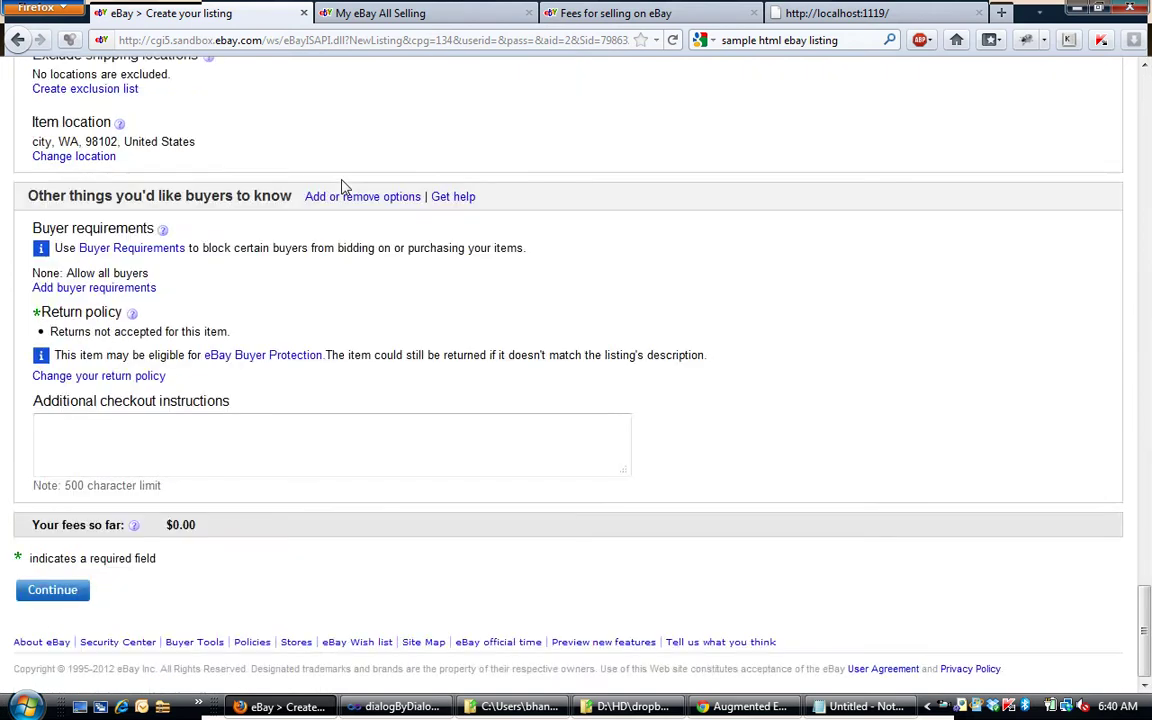
pyautogui.scroll(8, 343, 187)
pyautogui.scroll(7, 343, 187)
pyautogui.scroll(3, 343, 187)
pyautogui.scroll(-1, 340, 187)
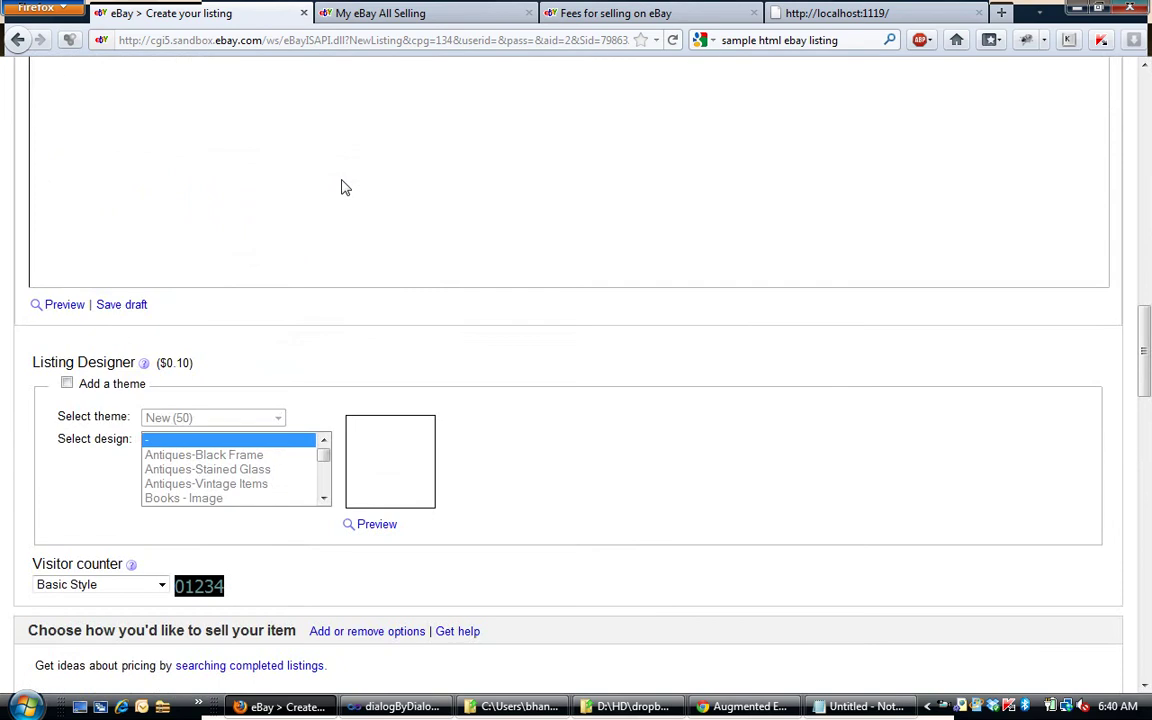
pyautogui.scroll(-1, 340, 187)
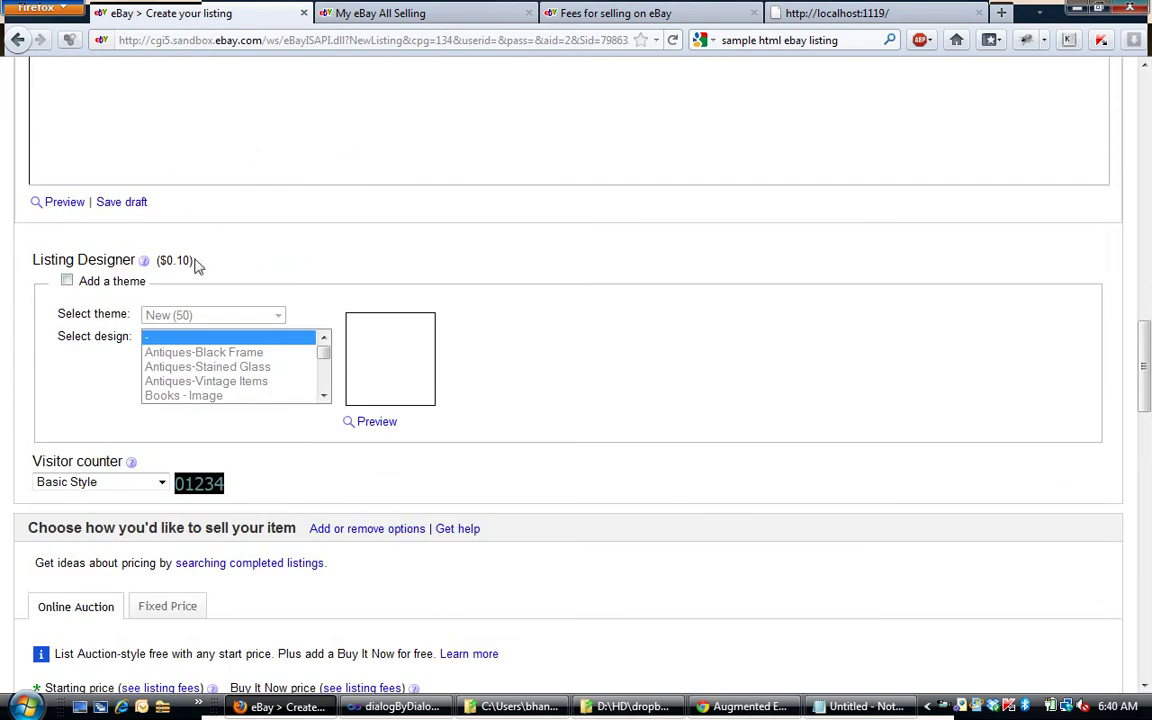
pyautogui.scroll(8, 196, 262)
pyautogui.scroll(-5, 200, 276)
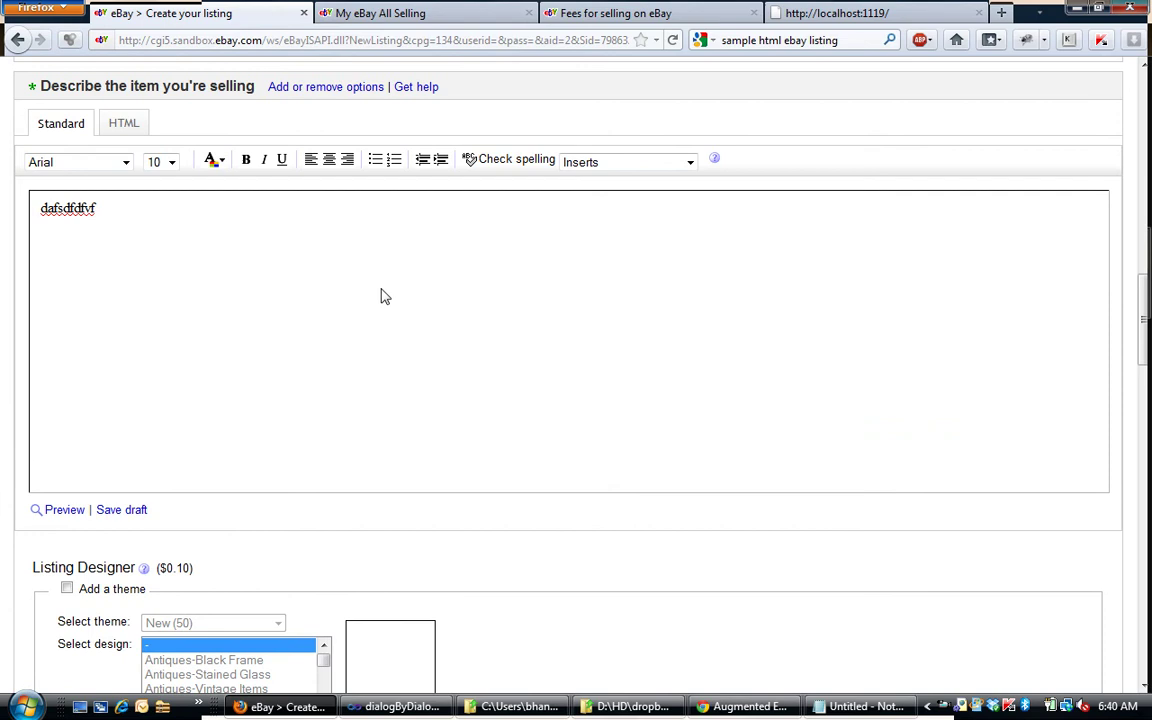
# - Maximize the Notepad HTML auction template and scroll through its code
pyautogui.click(848, 706)
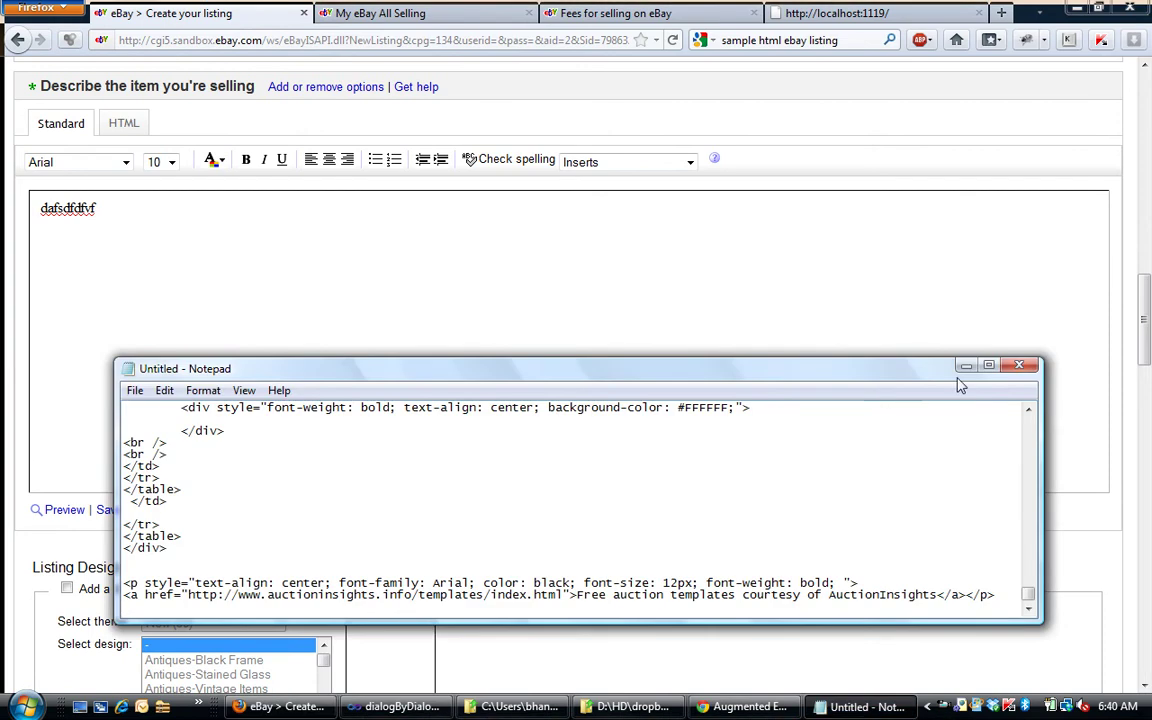
pyautogui.click(983, 363)
pyautogui.hotkey('ctrl', 'v')
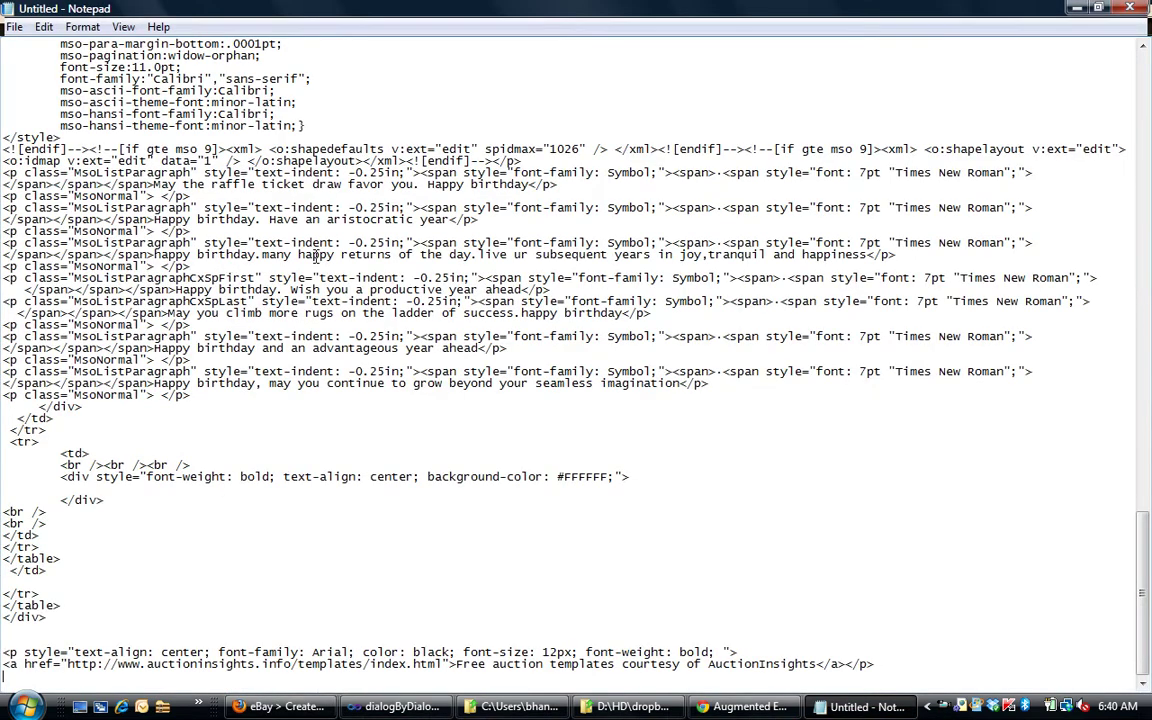
pyautogui.hotkey('ctrl', 'a')
pyautogui.click(330, 266)
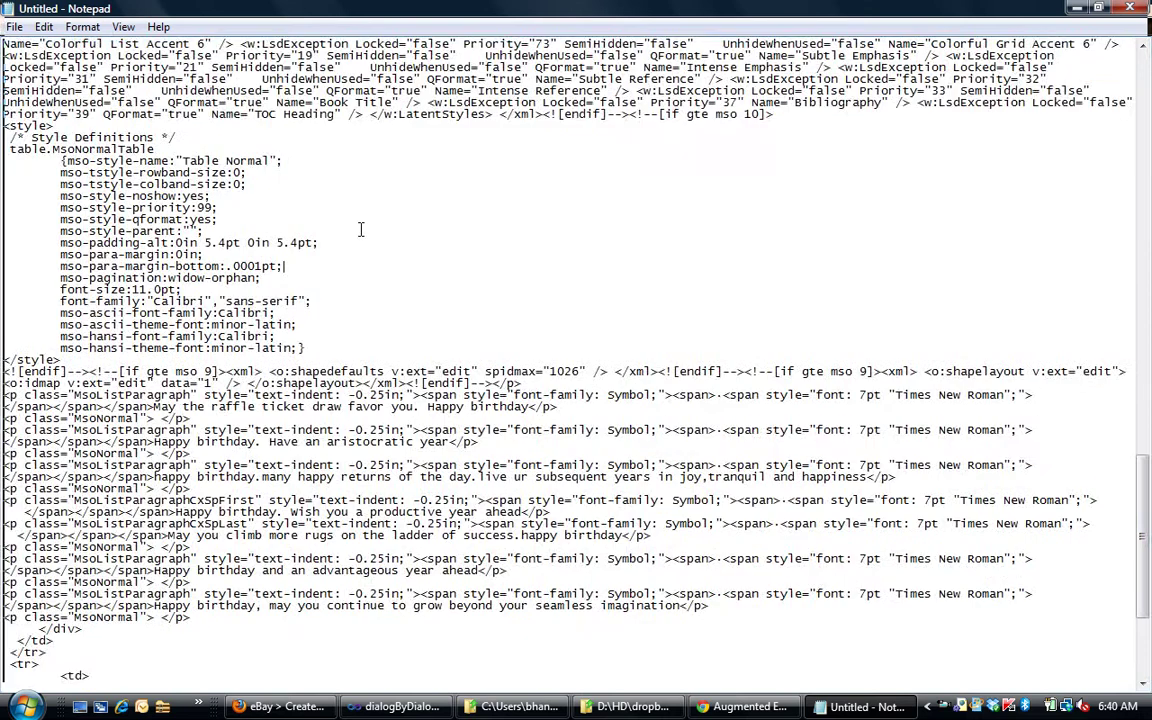
pyautogui.scroll(-2, 375, 185)
pyautogui.scroll(-4, 376, 184)
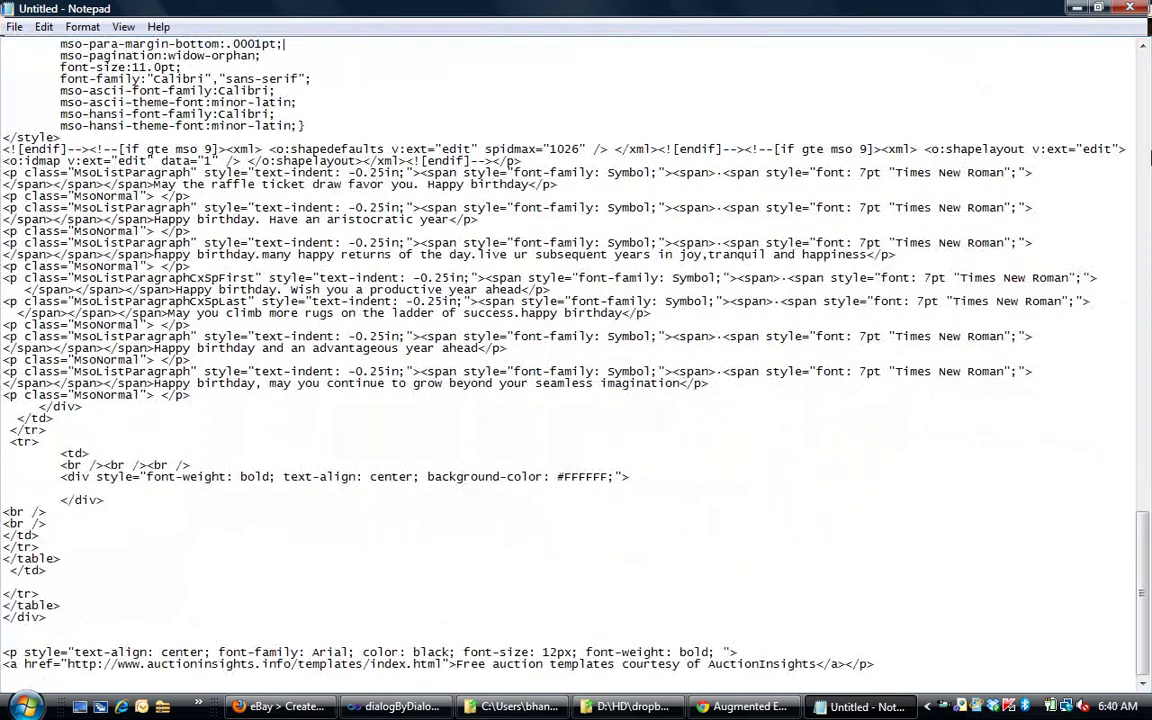
# - Hide Notepad, view the My eBay All Selling and selling fees pages, then reach the localhost app
pyautogui.click(1079, 8)
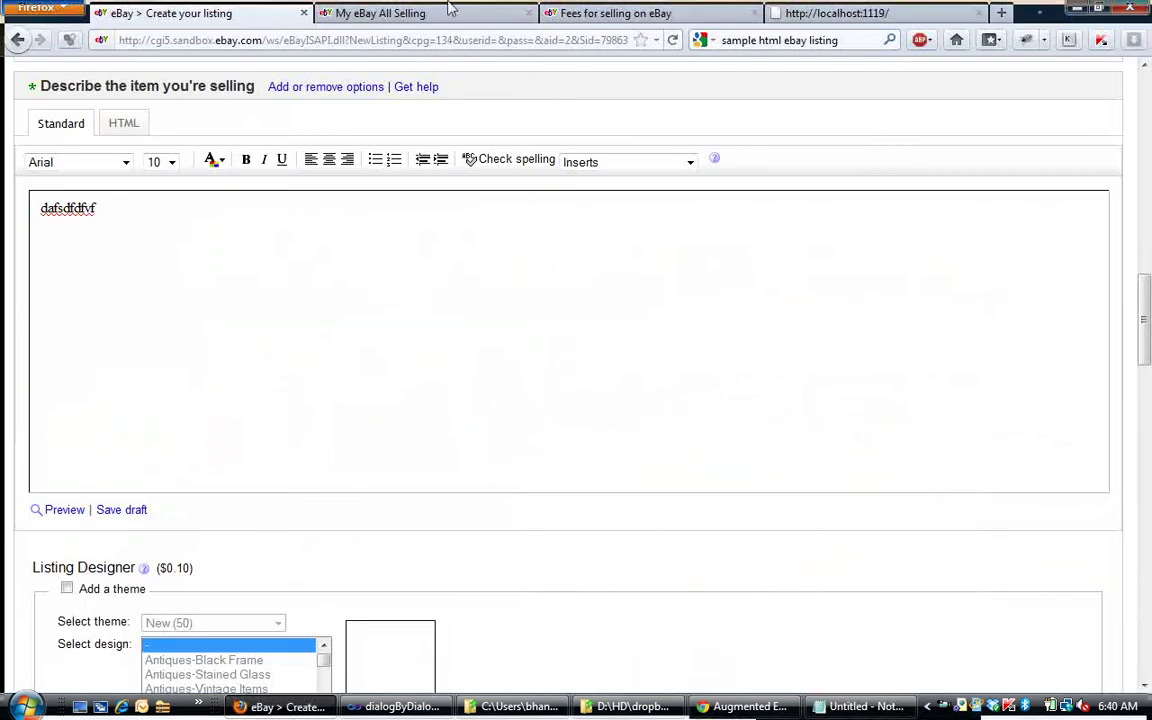
pyautogui.click(267, 206)
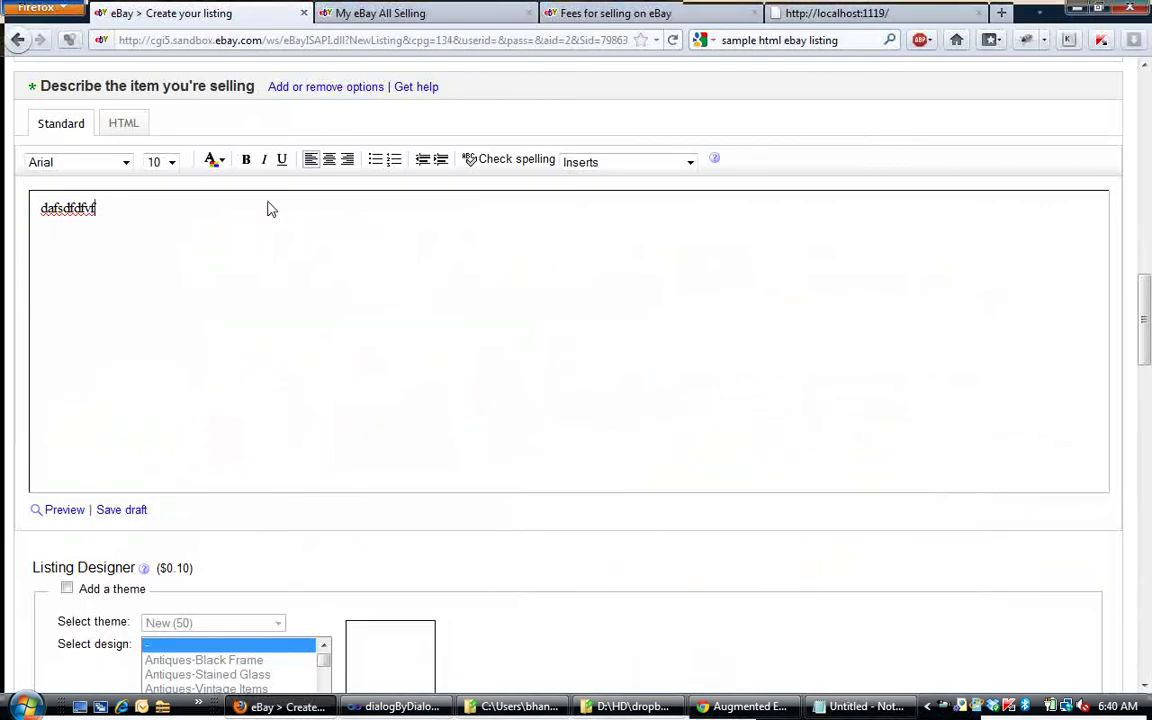
pyautogui.click(442, 16)
pyautogui.scroll(-10, 600, 300)
pyautogui.scroll(10, 556, 104)
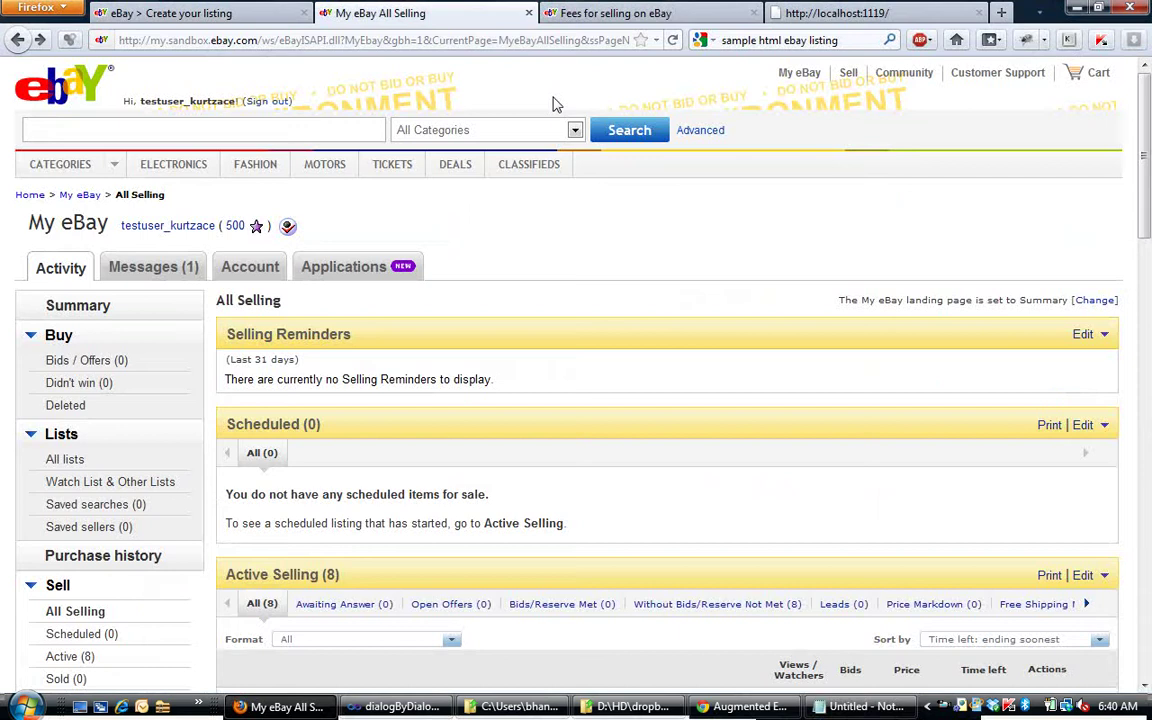
pyautogui.click(648, 16)
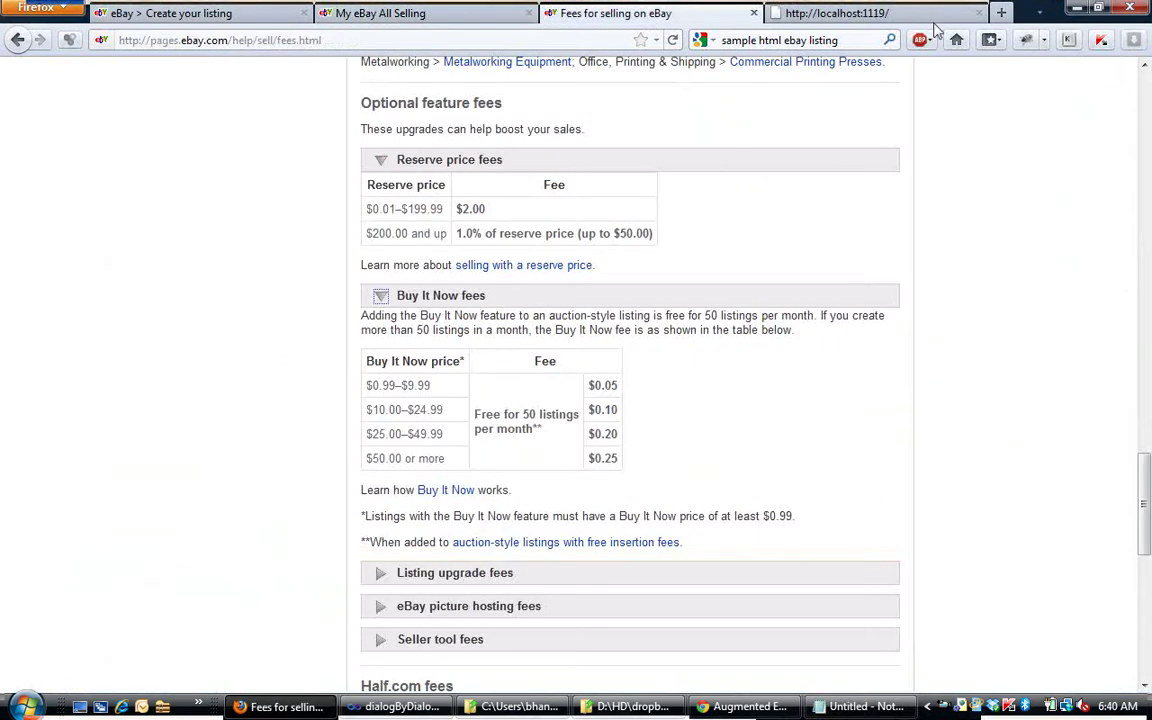
pyautogui.click(880, 16)
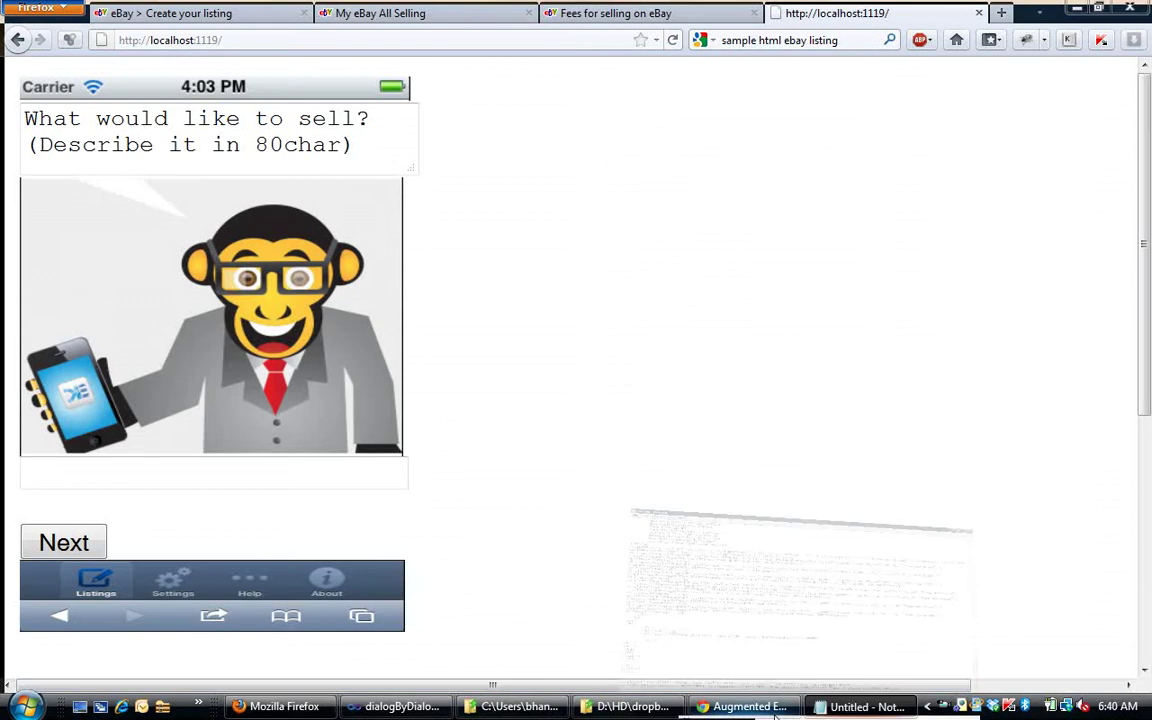
# - Switch via Notepad to the Augmented Ebay app in Chrome
pyautogui.click(860, 706)
pyautogui.click(775, 712)
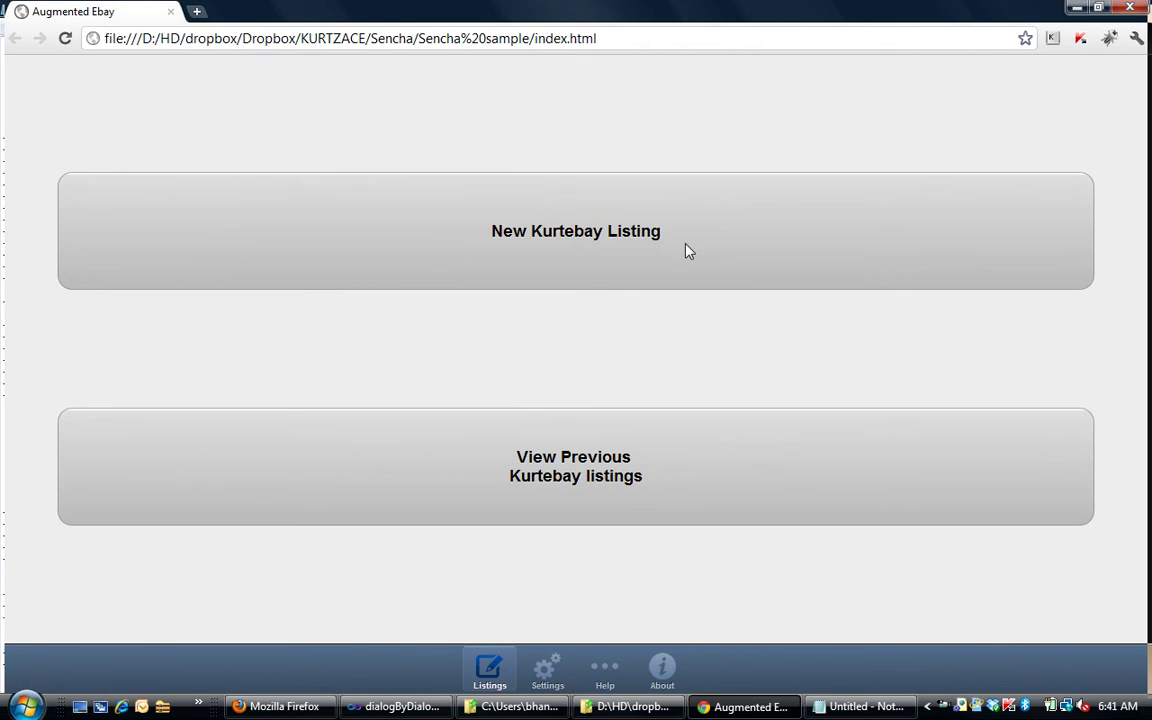
# - Start a new Kurtebay listing and swipe the carousel to Card #3
pyautogui.click(540, 228)
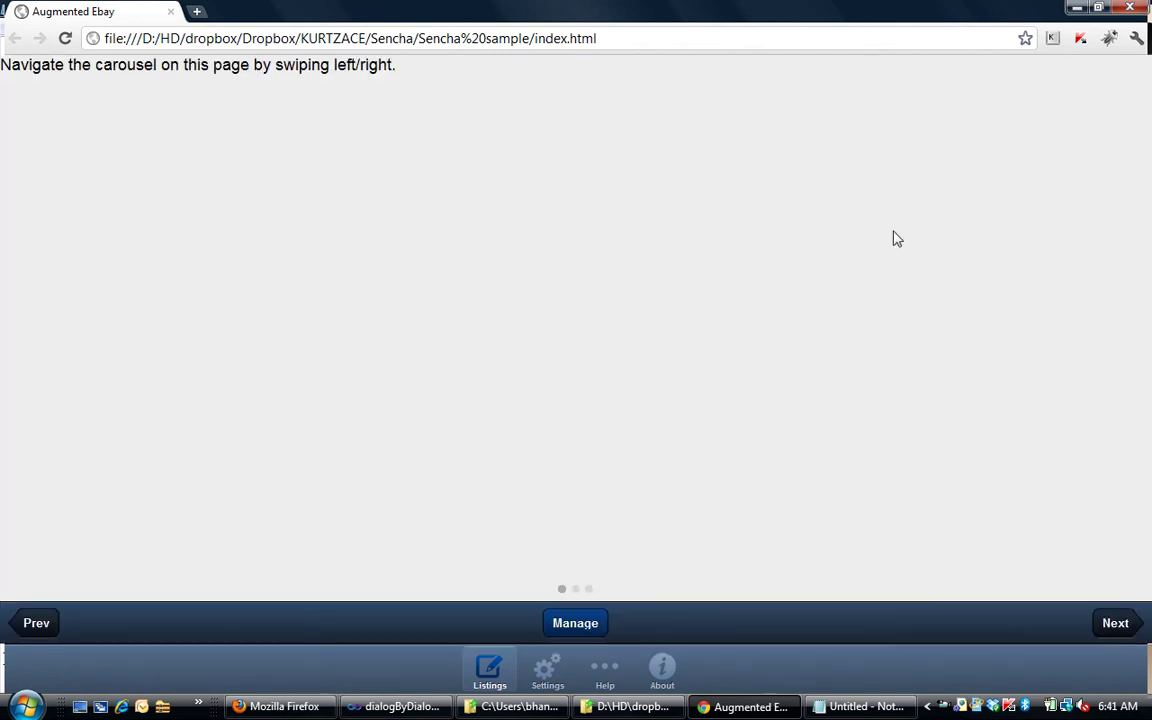
pyautogui.moveTo(892, 237); pyautogui.dragTo(255, 237)
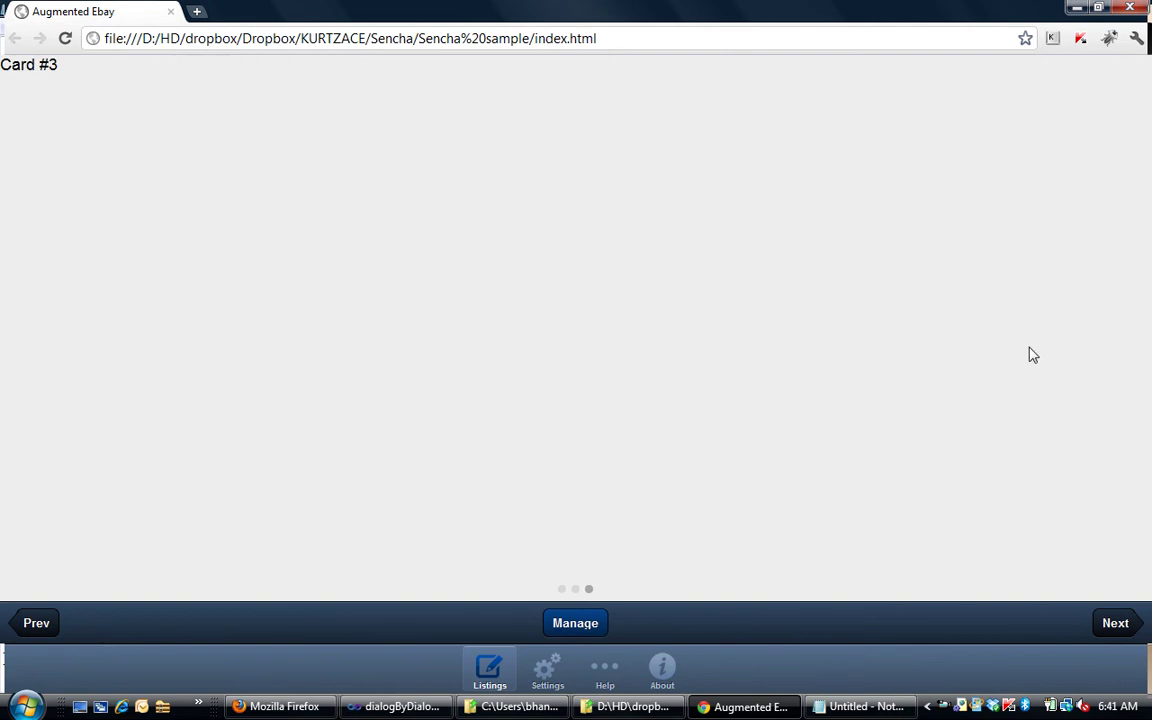
pyautogui.moveTo(612, 288); pyautogui.dragTo(514, 252)
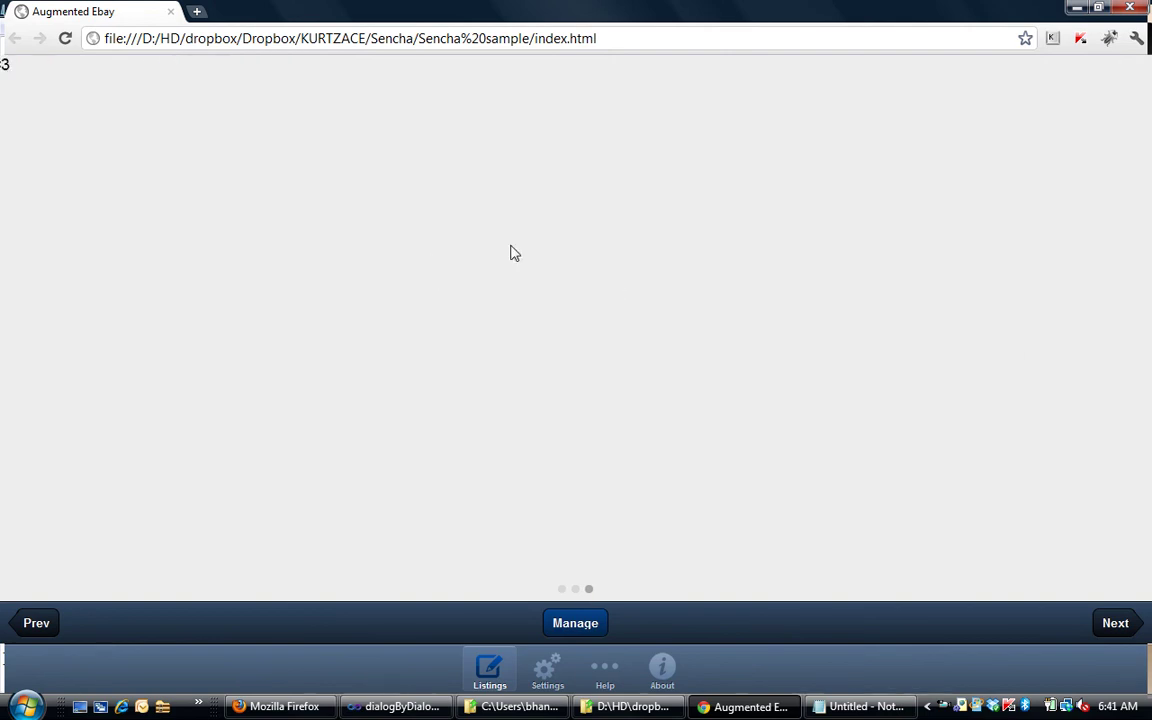
# - Cycle through Notepad, Augmented Ebay and Visual Studio back to the localhost listing wizard
pyautogui.click(1076, 9)
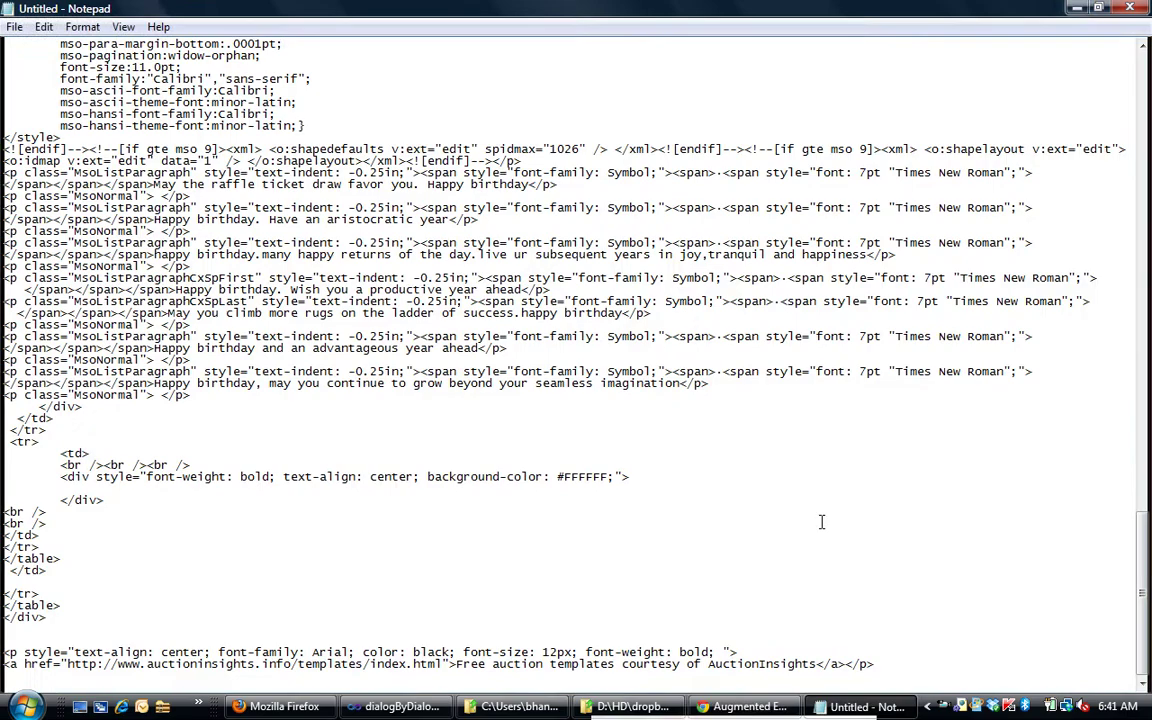
pyautogui.click(745, 706)
pyautogui.click(342, 708)
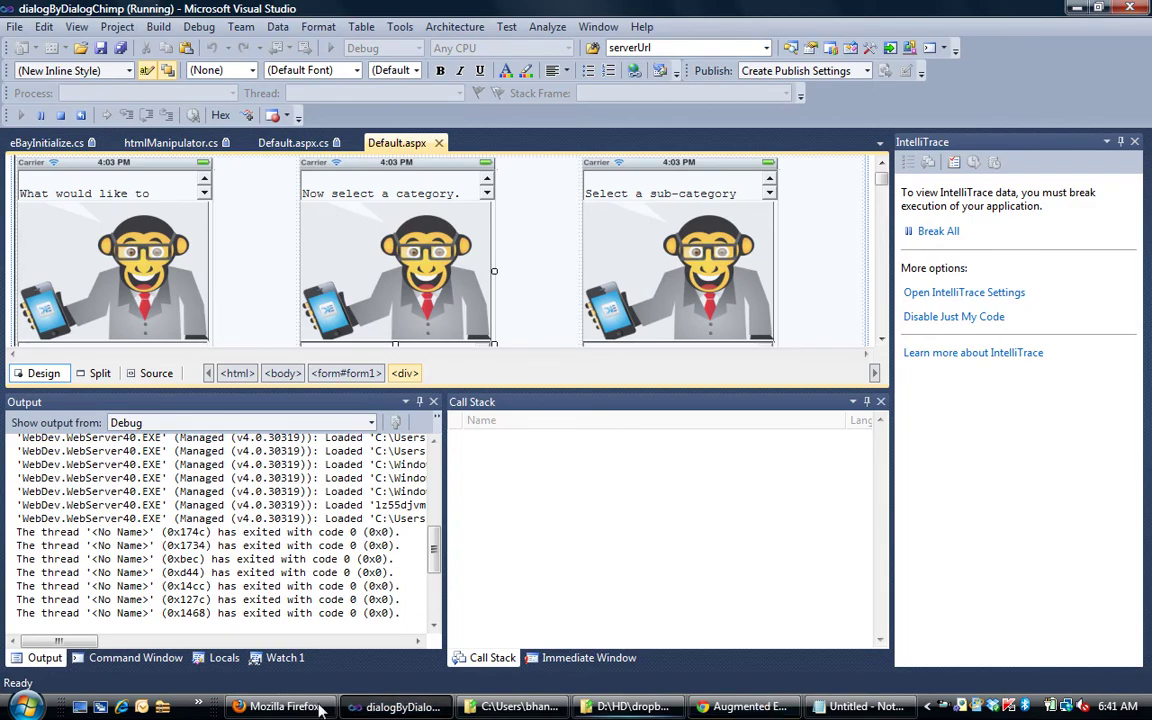
pyautogui.click(280, 707)
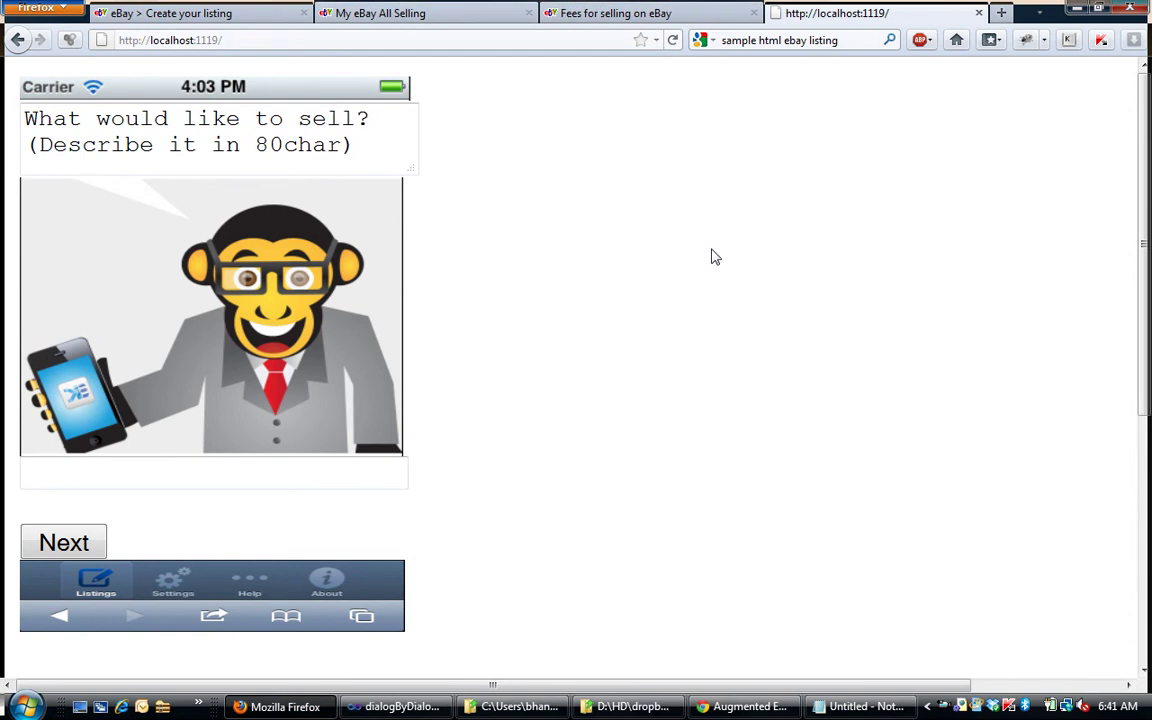
# - Enter 'Bravery' as the item description and submit it
pyautogui.click(188, 476)
pyautogui.write('Bra')
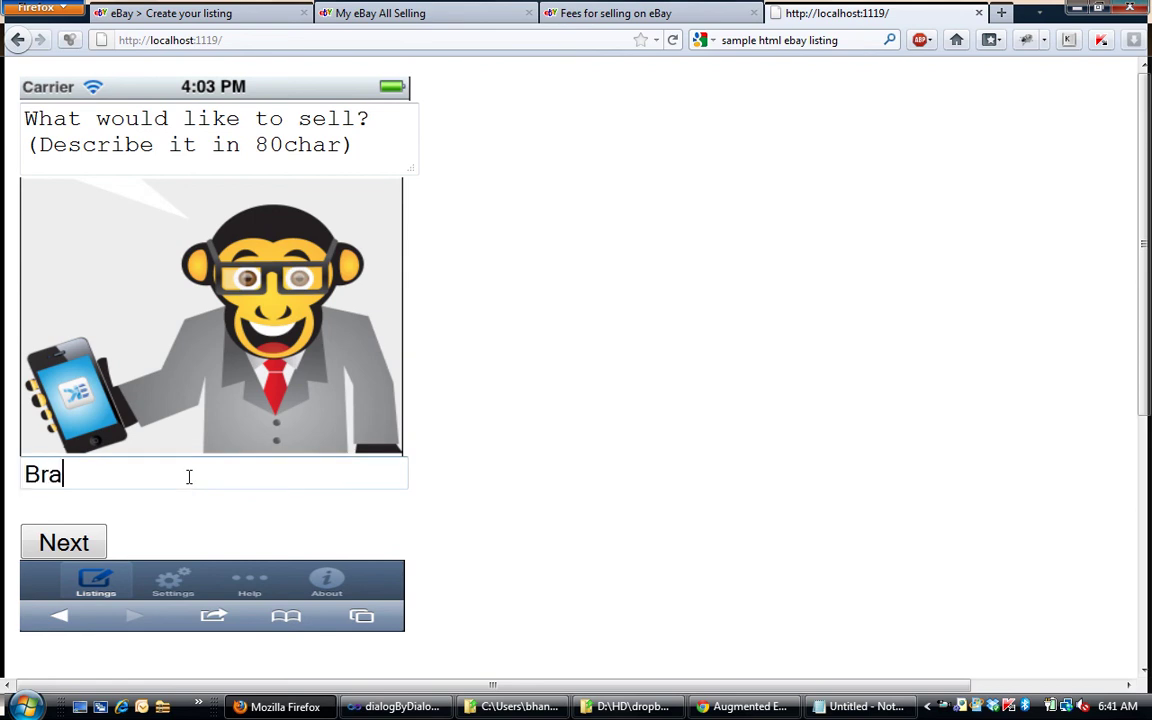
pyautogui.write('very')
pyautogui.click(78, 541)
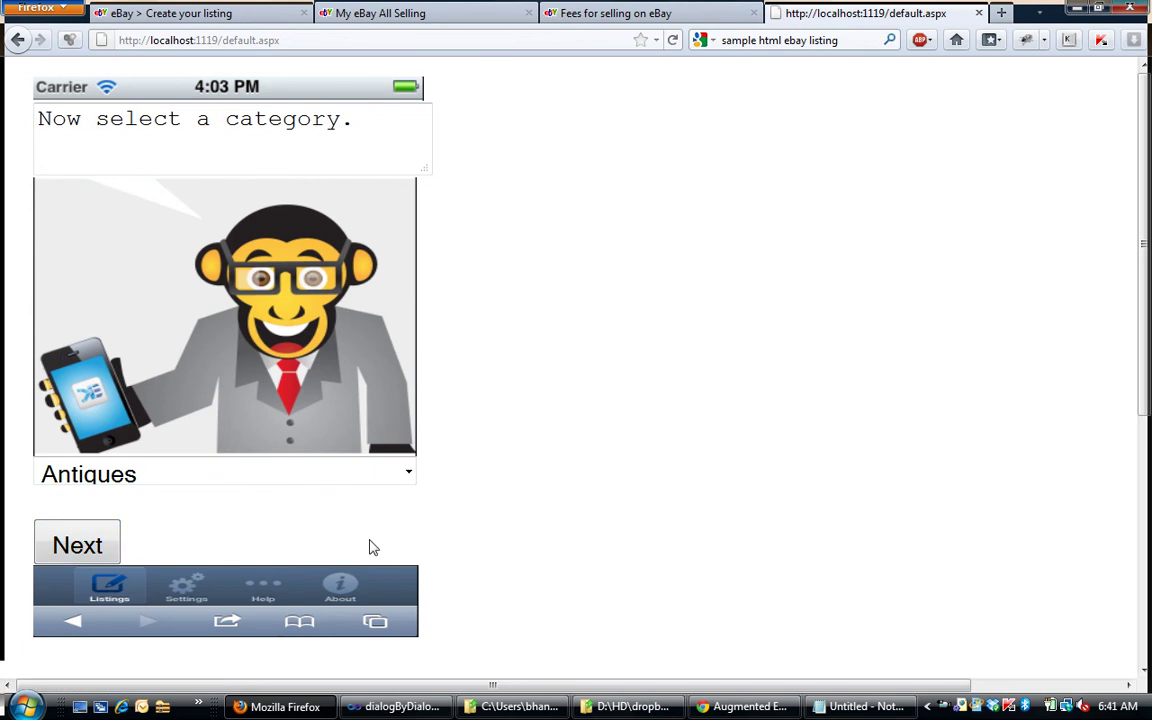
# - Check the category list, keep Antiques, and continue
pyautogui.click(409, 474)
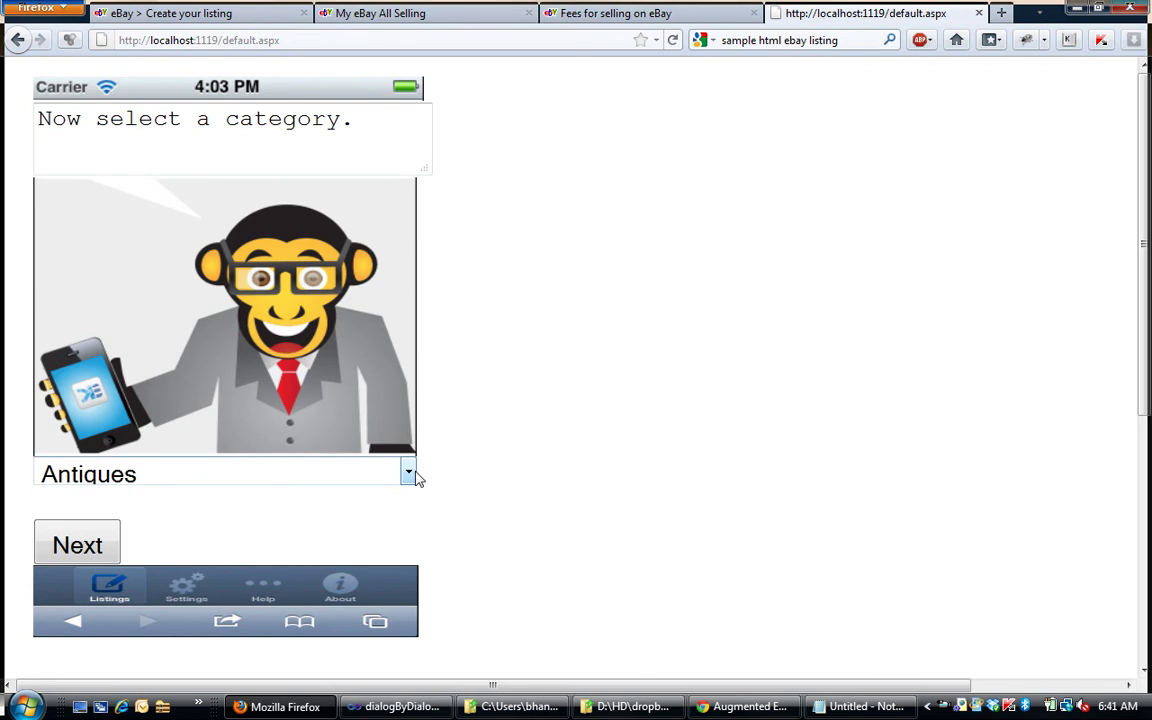
pyautogui.click(94, 543)
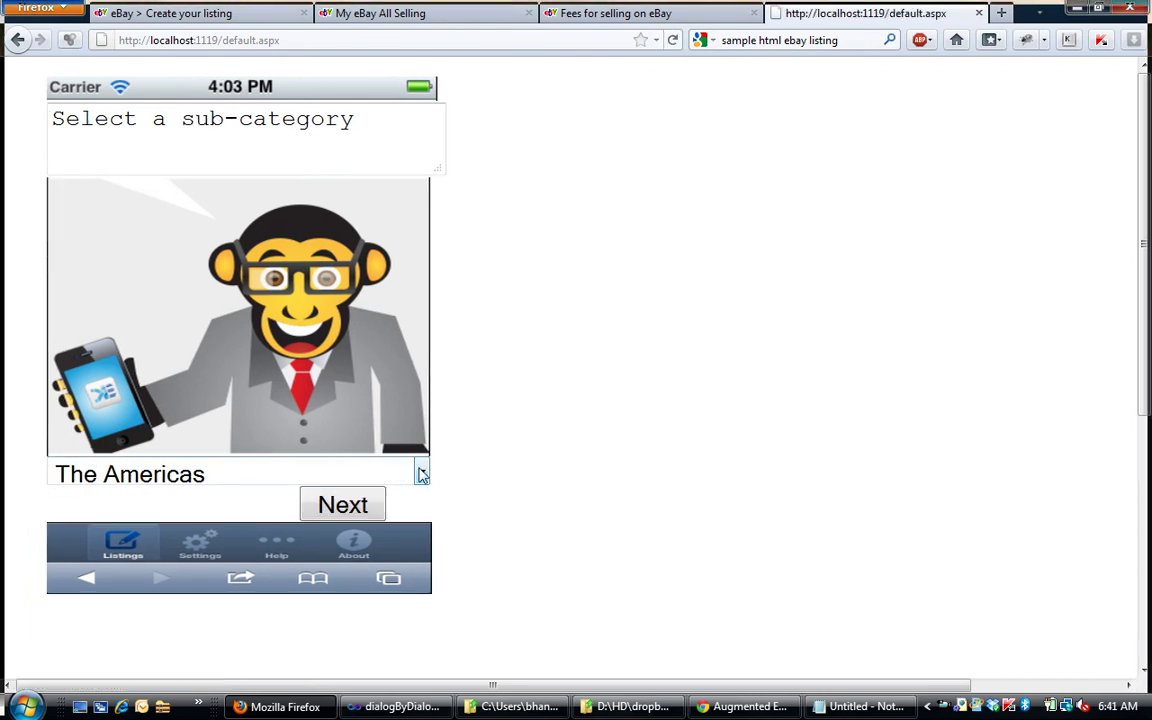
# - Accept The Americas sub-category, quantity 1 for 7 days, and the Auction listing type
pyautogui.click(341, 503)
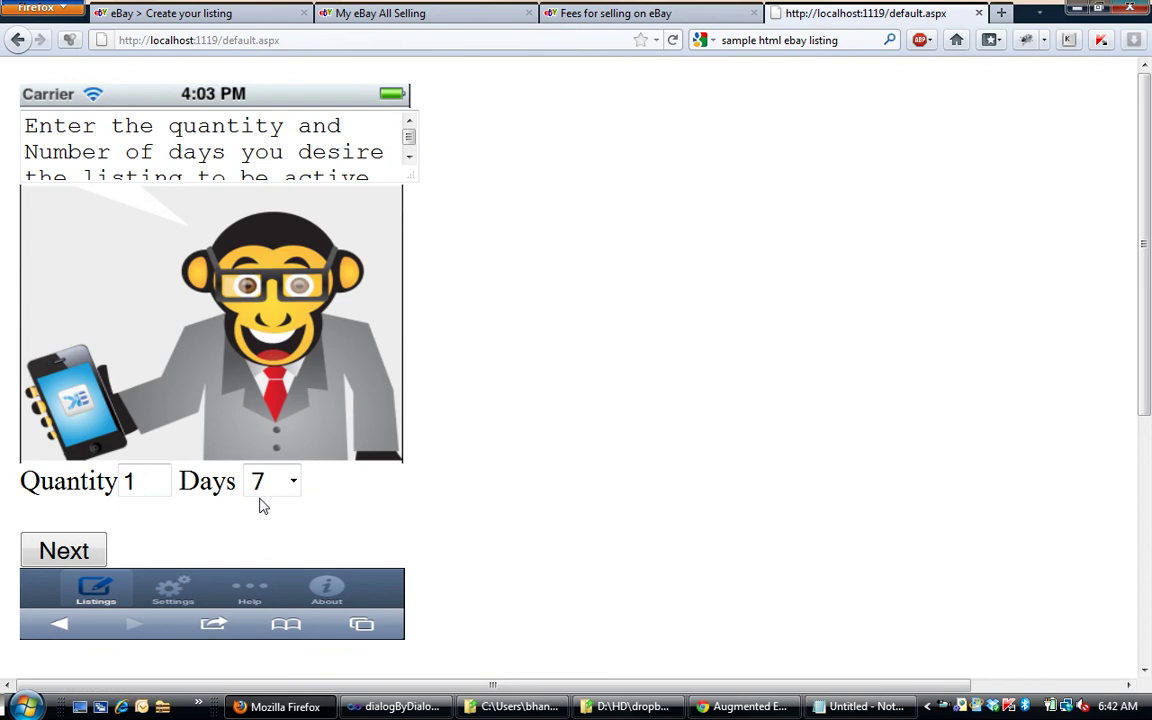
pyautogui.moveTo(128, 481); pyautogui.dragTo(117, 478)
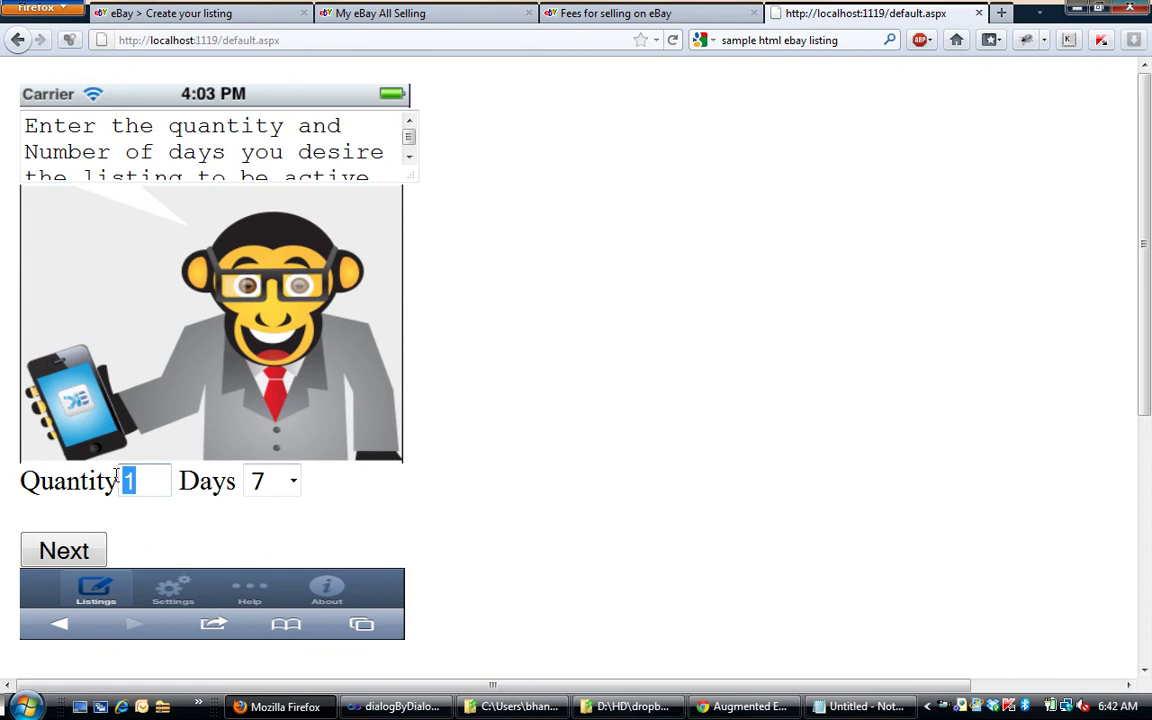
pyautogui.click(291, 481)
pyautogui.click(262, 569)
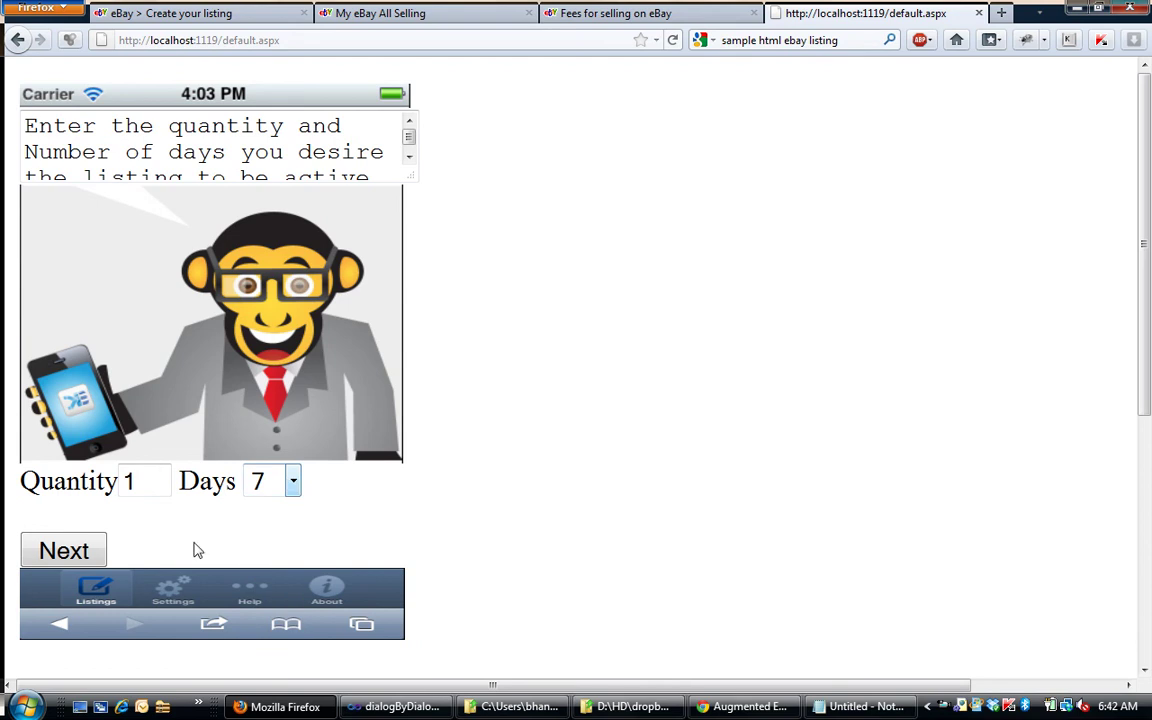
pyautogui.click(84, 556)
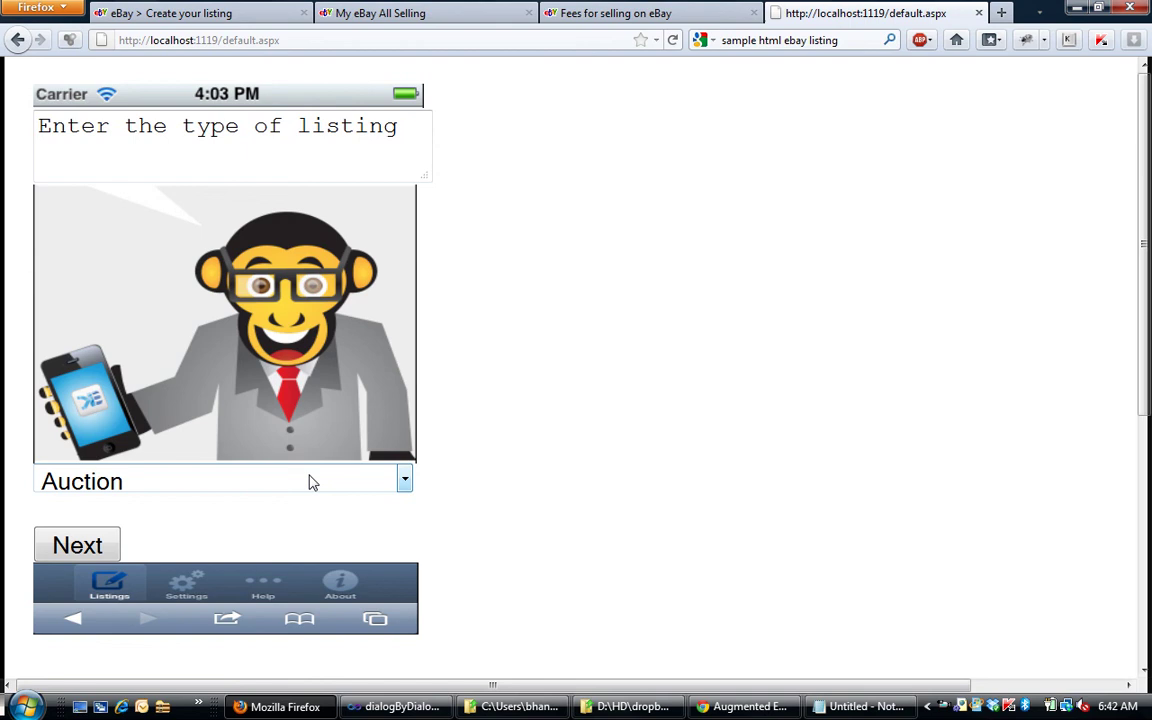
pyautogui.click(80, 548)
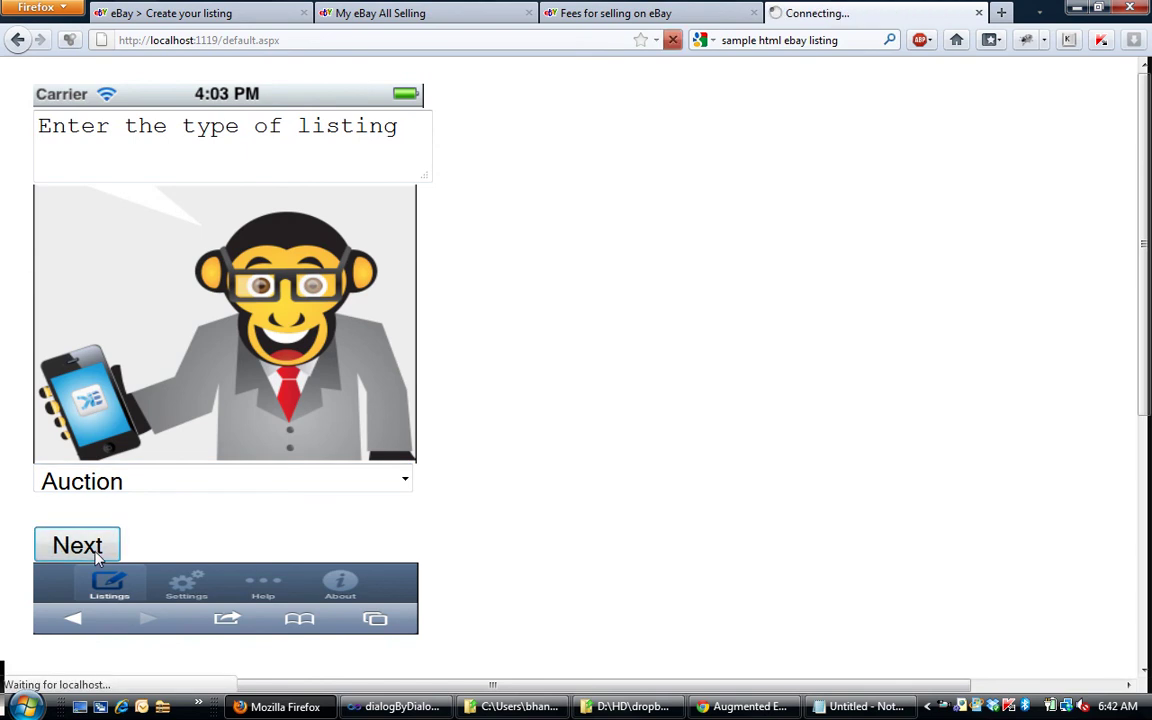
# - Set a 0.99 starting price and item location CA
pyautogui.click(130, 483)
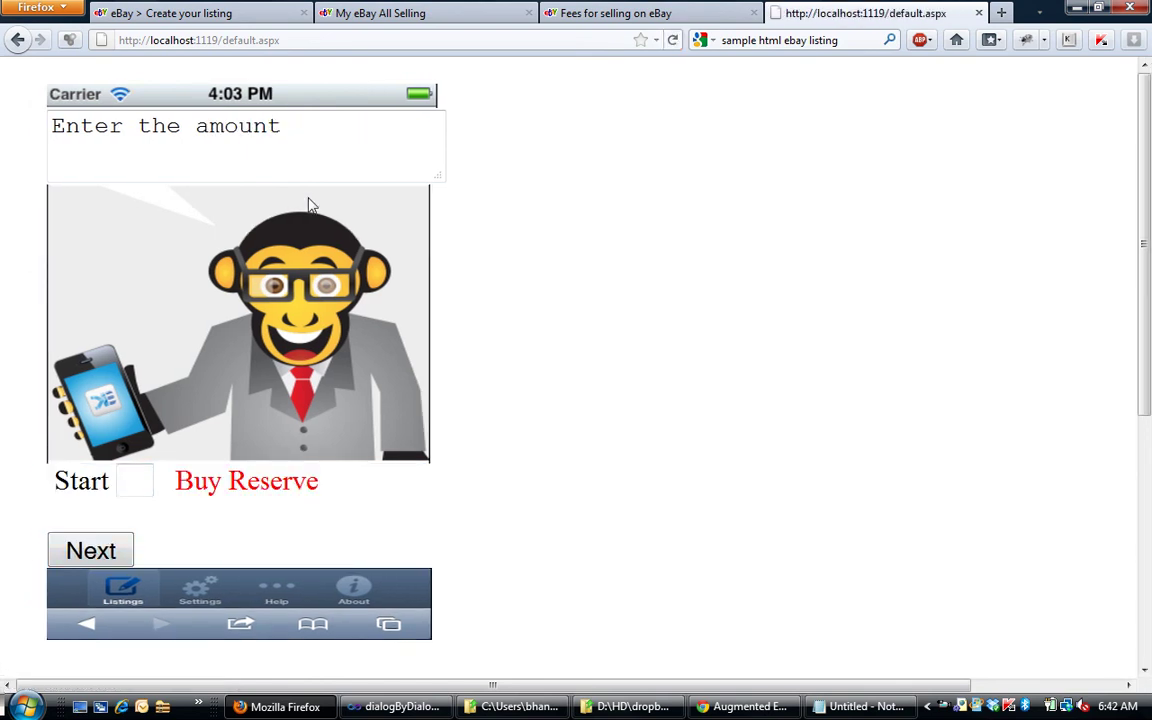
pyautogui.write('0.')
pyautogui.write('99')
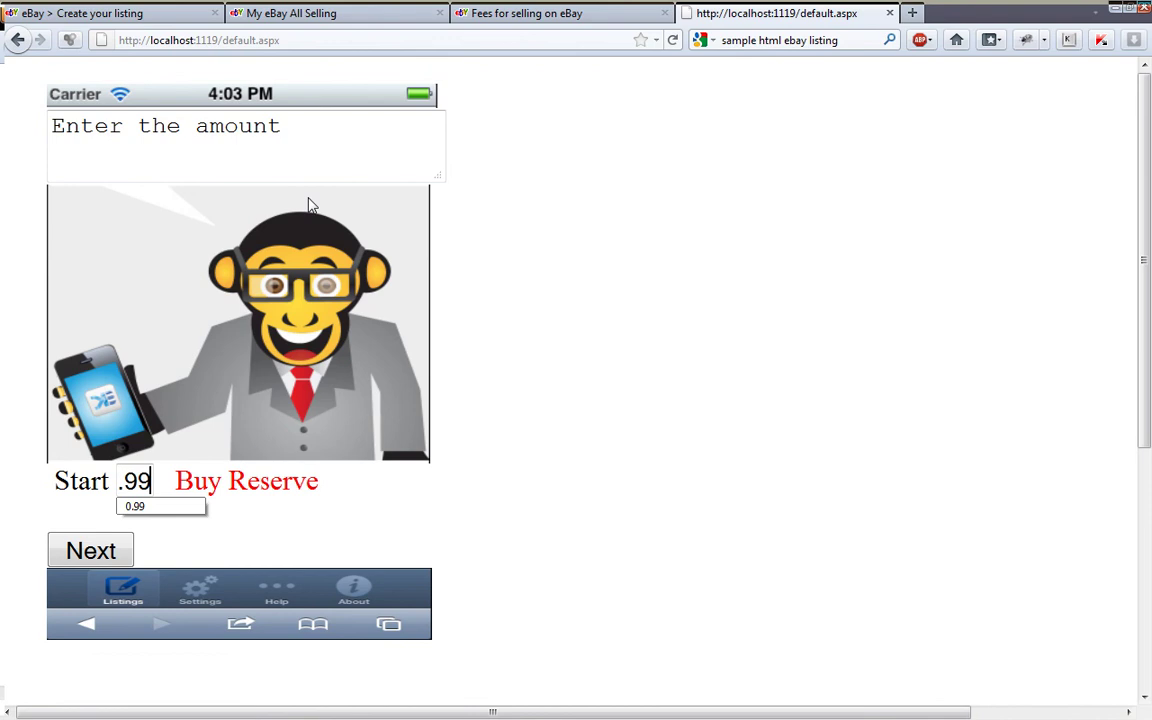
pyautogui.click(72, 562)
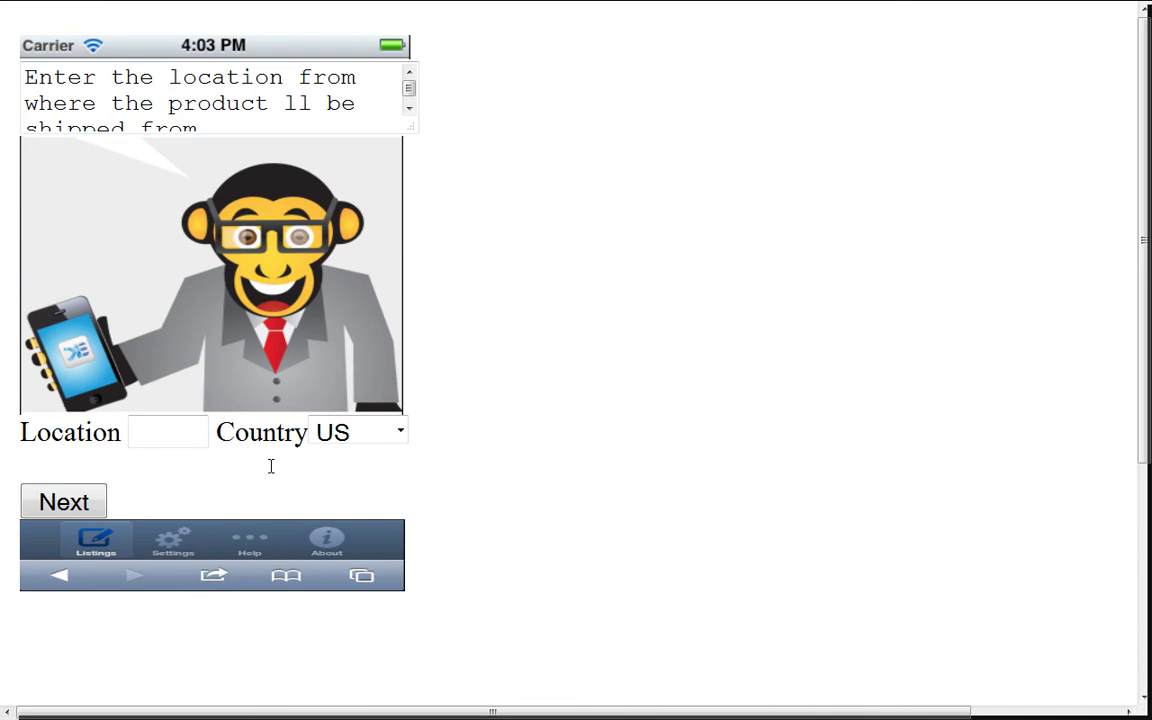
pyautogui.click(180, 434)
pyautogui.write('c')
pyautogui.write('a')
pyautogui.click(75, 510)
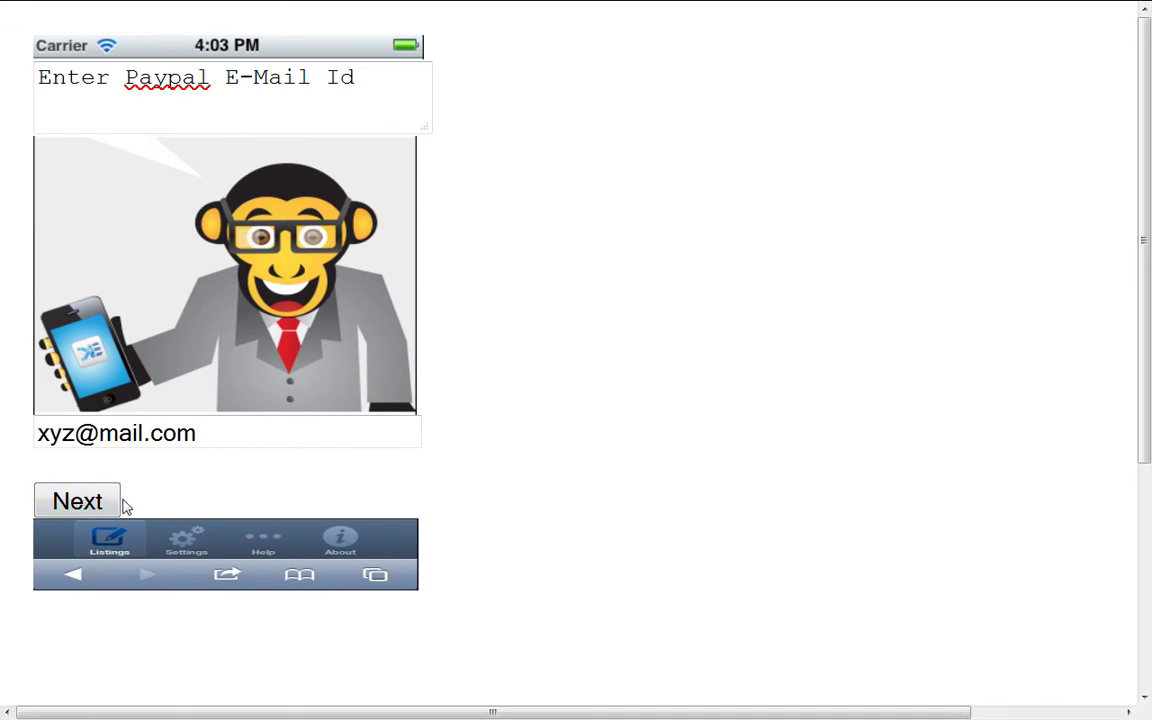
# - Accept the PayPal e-mail, New condition, and shipping 4.99 with insurance 0
pyautogui.click(90, 500)
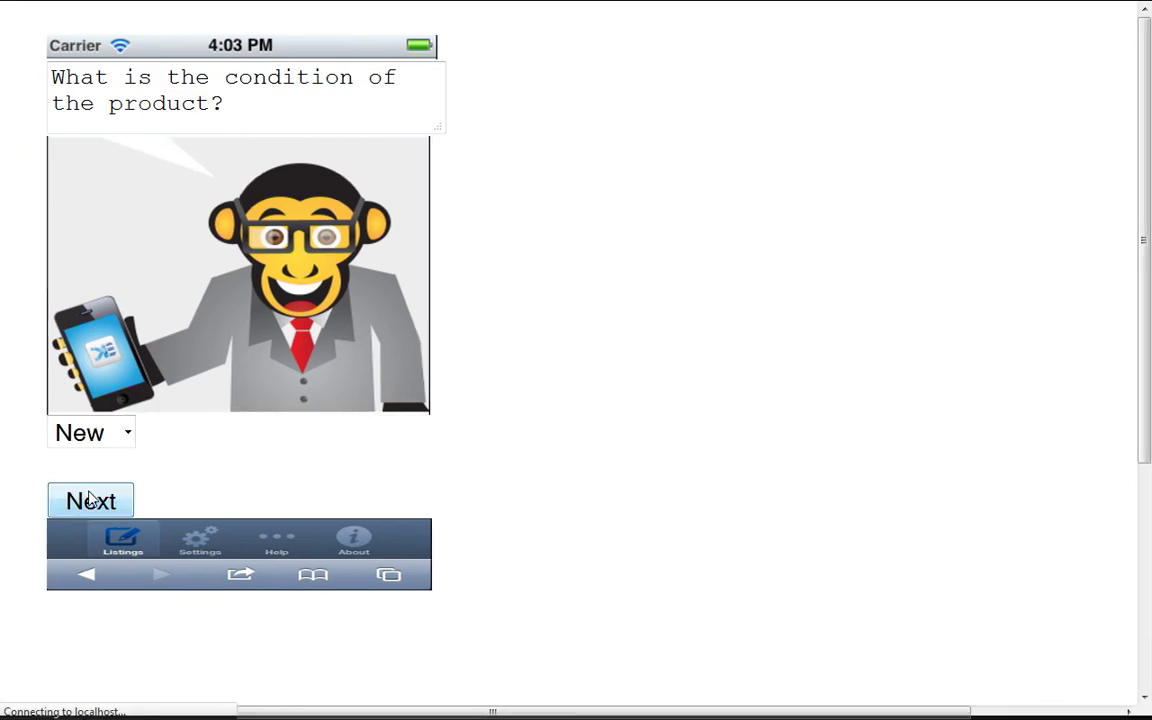
pyautogui.click(126, 436)
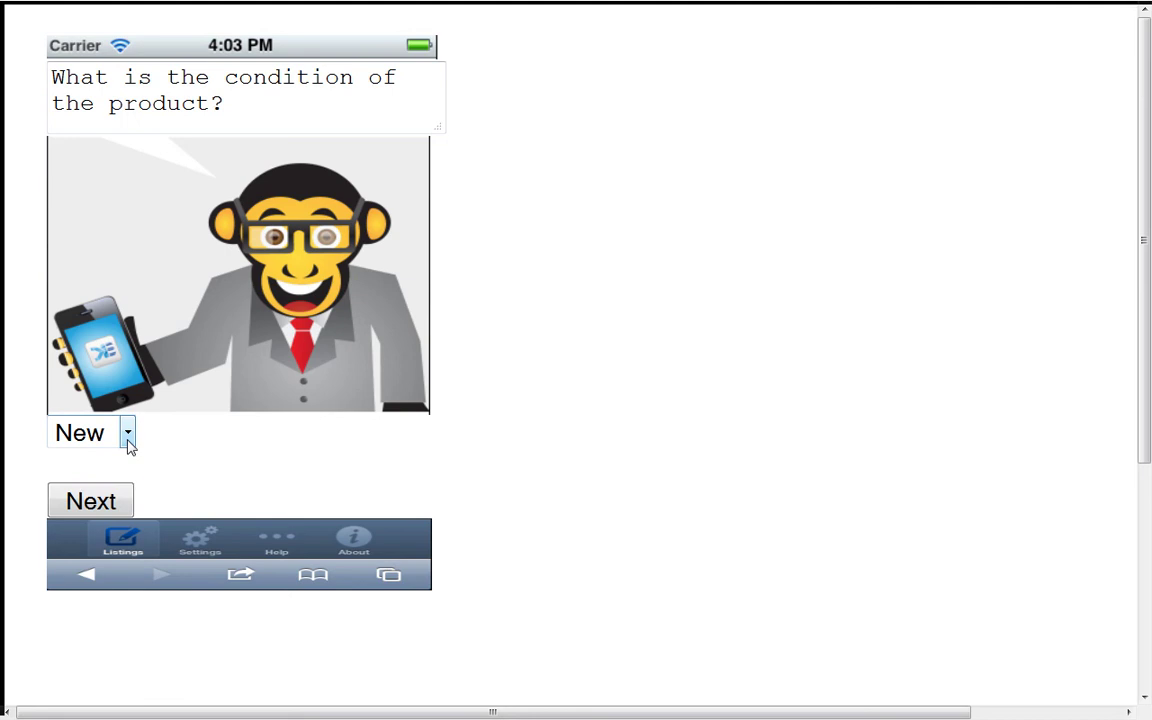
pyautogui.click(83, 493)
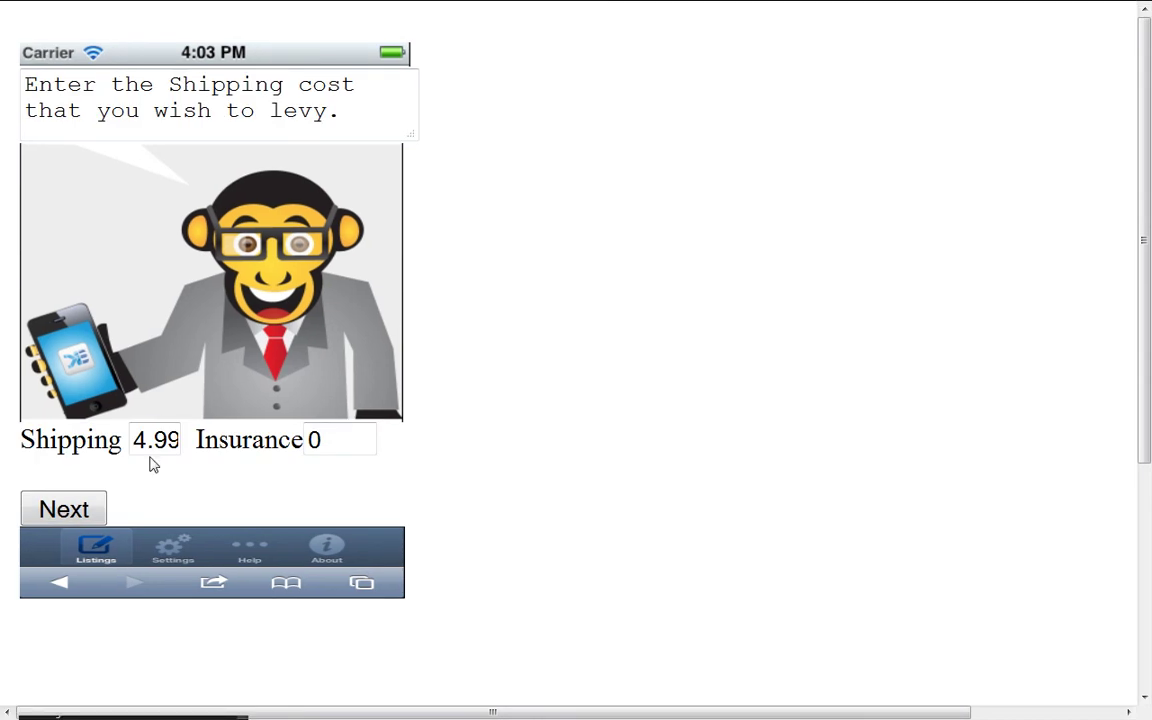
pyautogui.moveTo(149, 440); pyautogui.dragTo(267, 433)
pyautogui.click(79, 510)
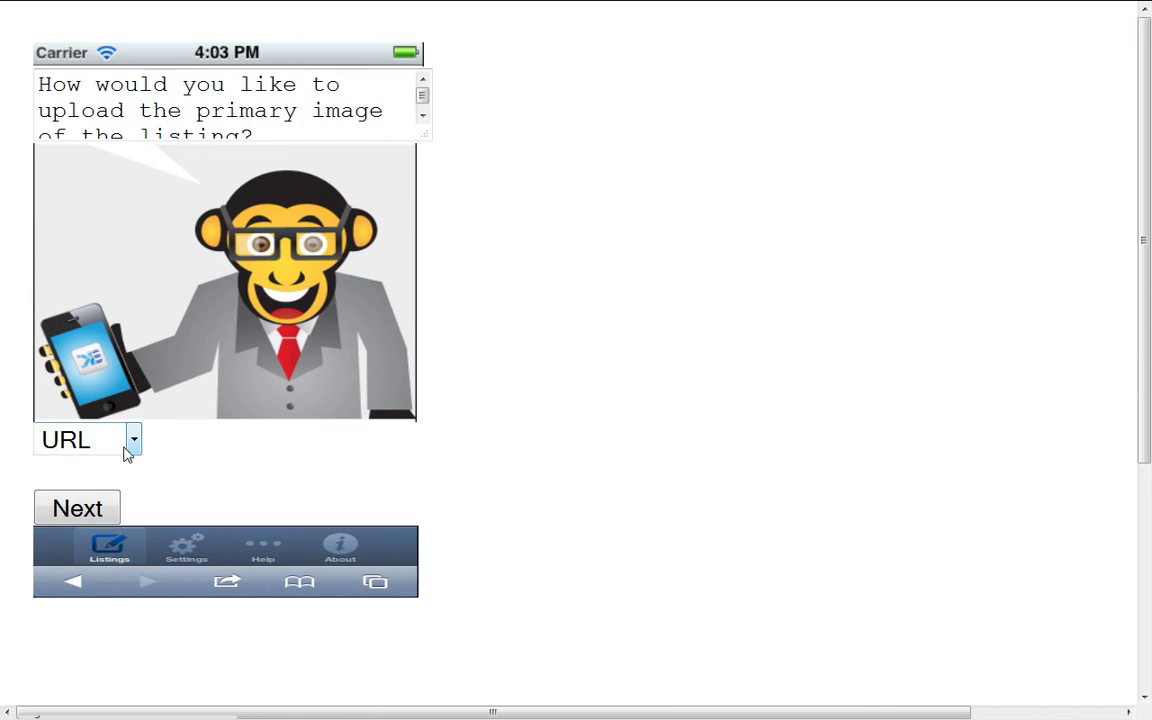
# - Choose URL image upload and fill in the 111123_conus.jpg image URL from autocomplete
pyautogui.moveTo(210, 110); pyautogui.dragTo(256, 136)
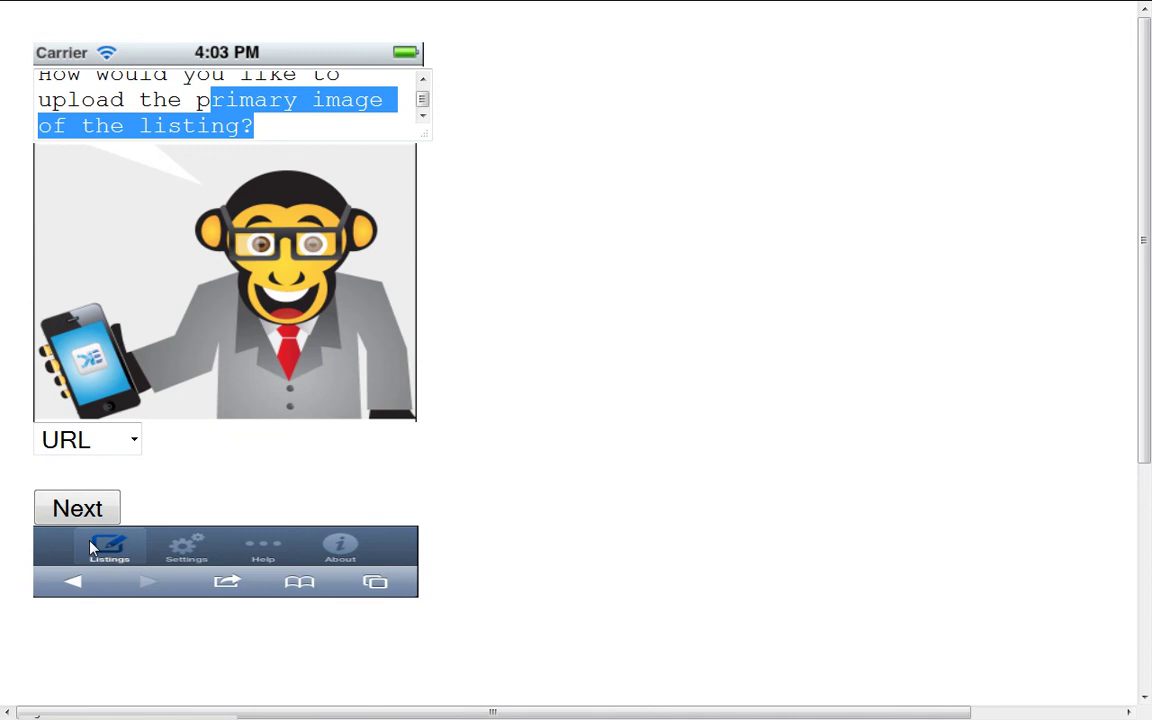
pyautogui.click(90, 510)
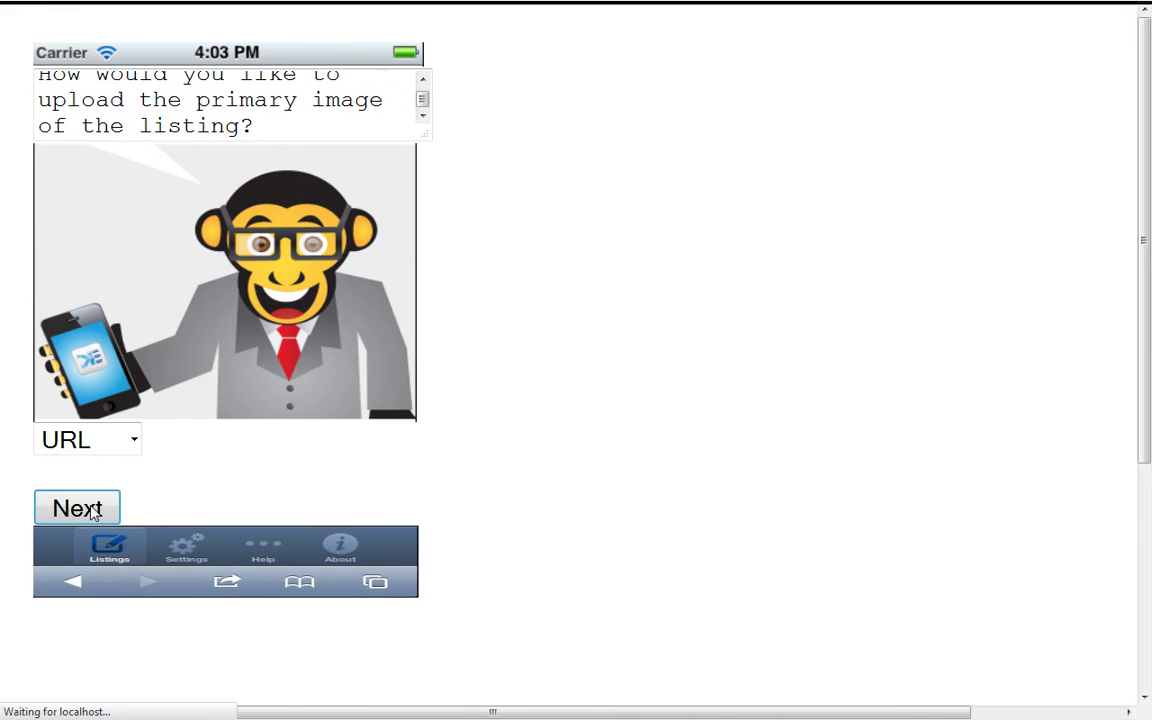
pyautogui.click(165, 445)
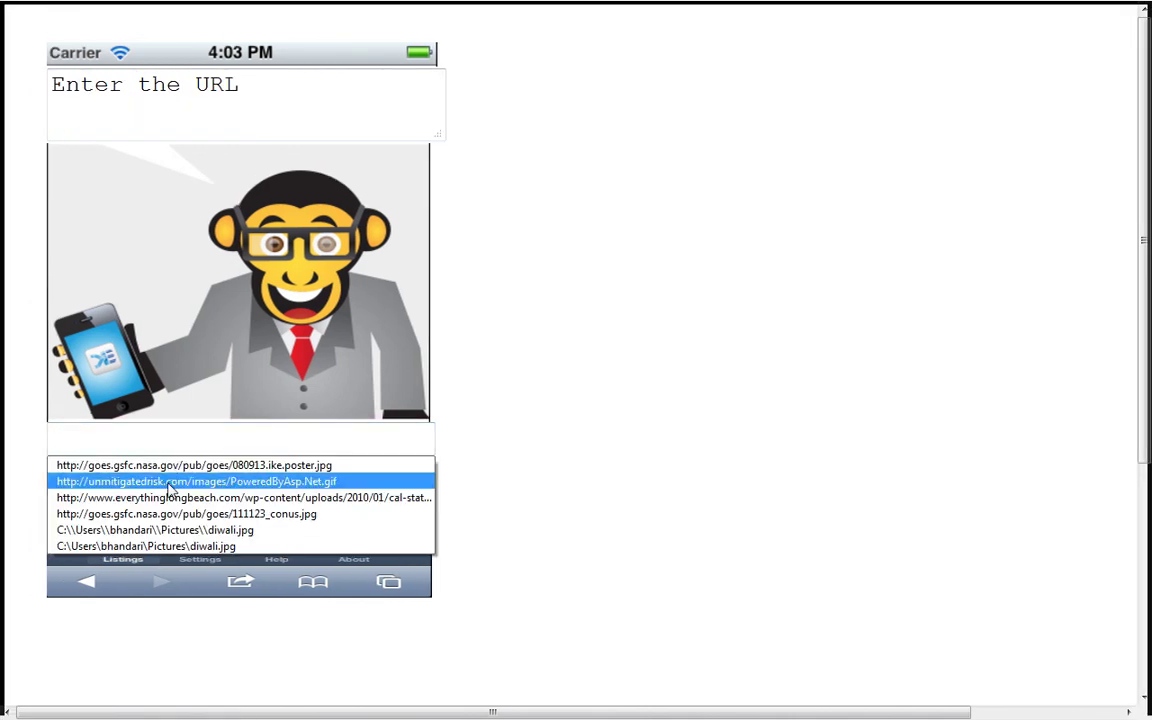
pyautogui.click(177, 513)
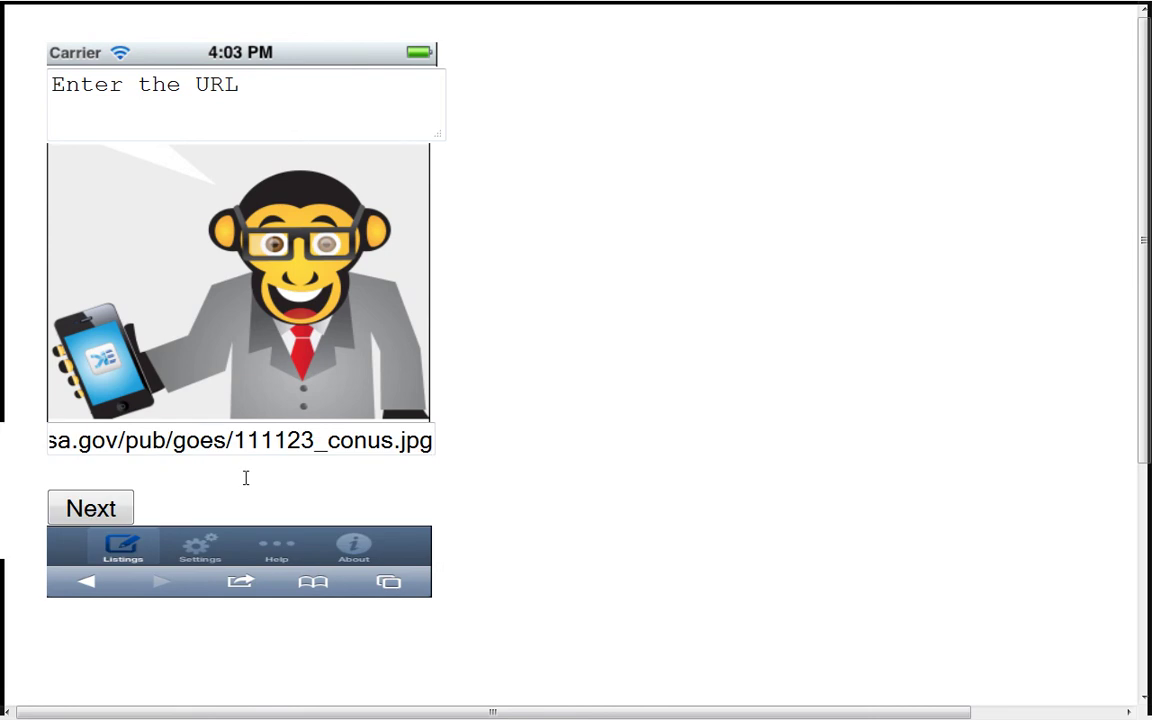
pyautogui.moveTo(245, 441); pyautogui.dragTo(23, 445)
# - Submit the primary image URL, then augment the listing with an uploaded image
pyautogui.click(128, 508)
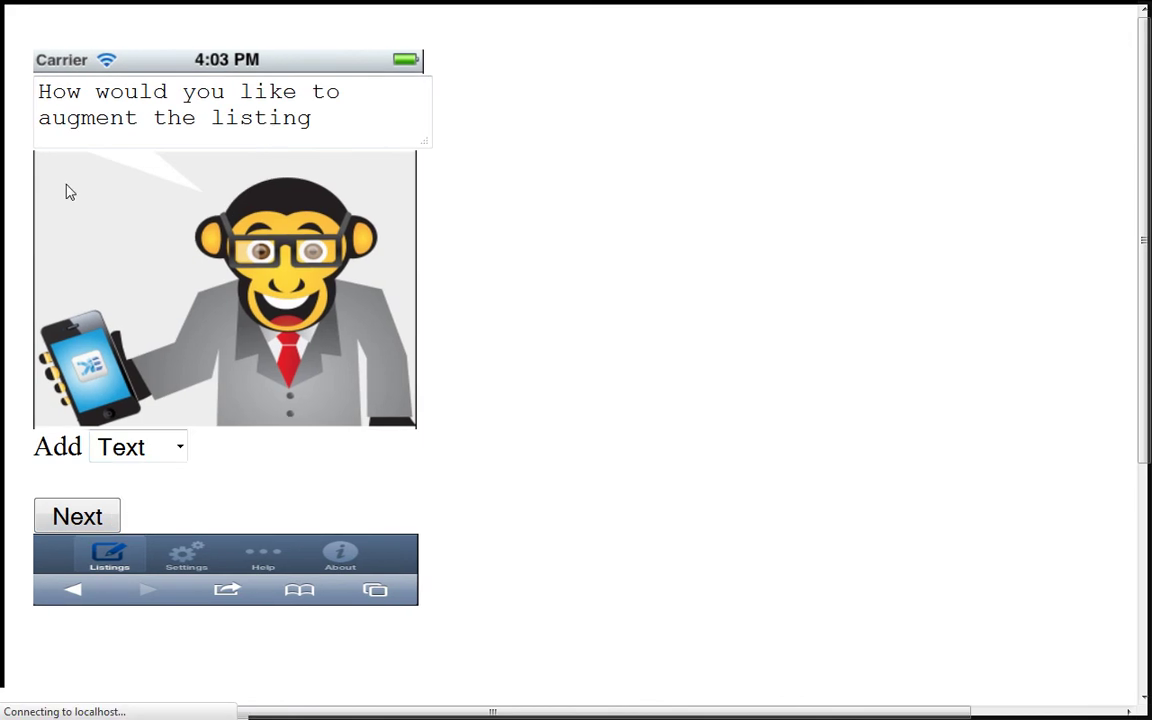
pyautogui.click(181, 452)
pyautogui.click(145, 507)
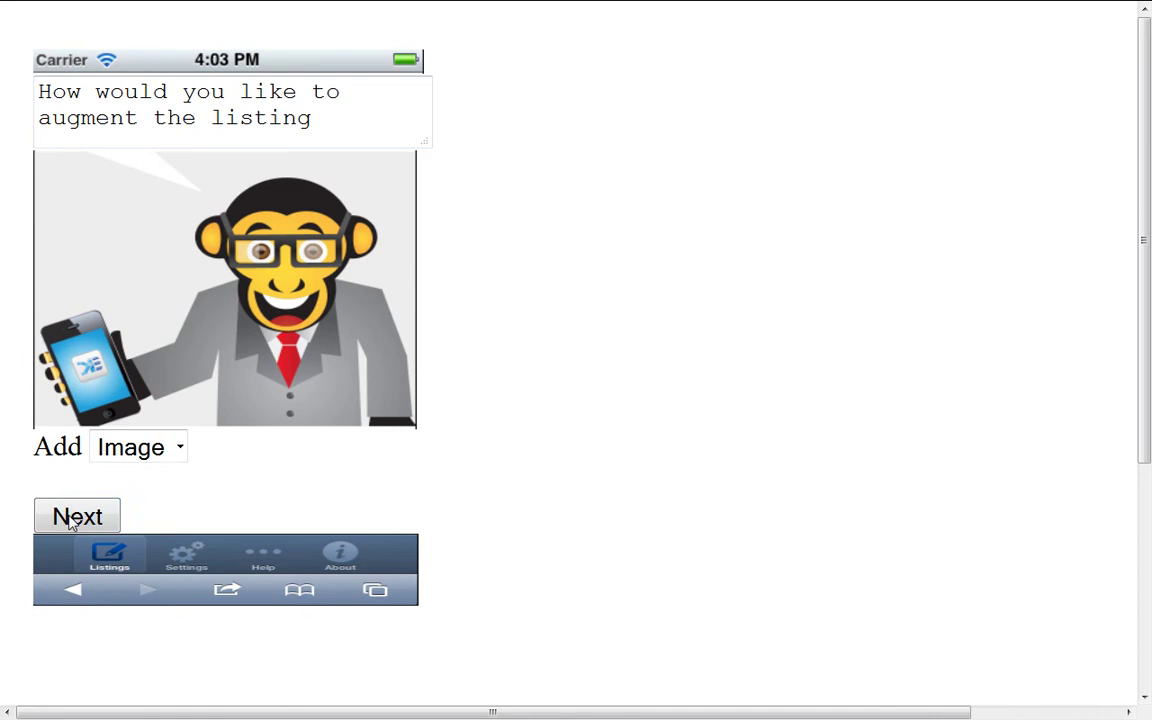
pyautogui.click(70, 520)
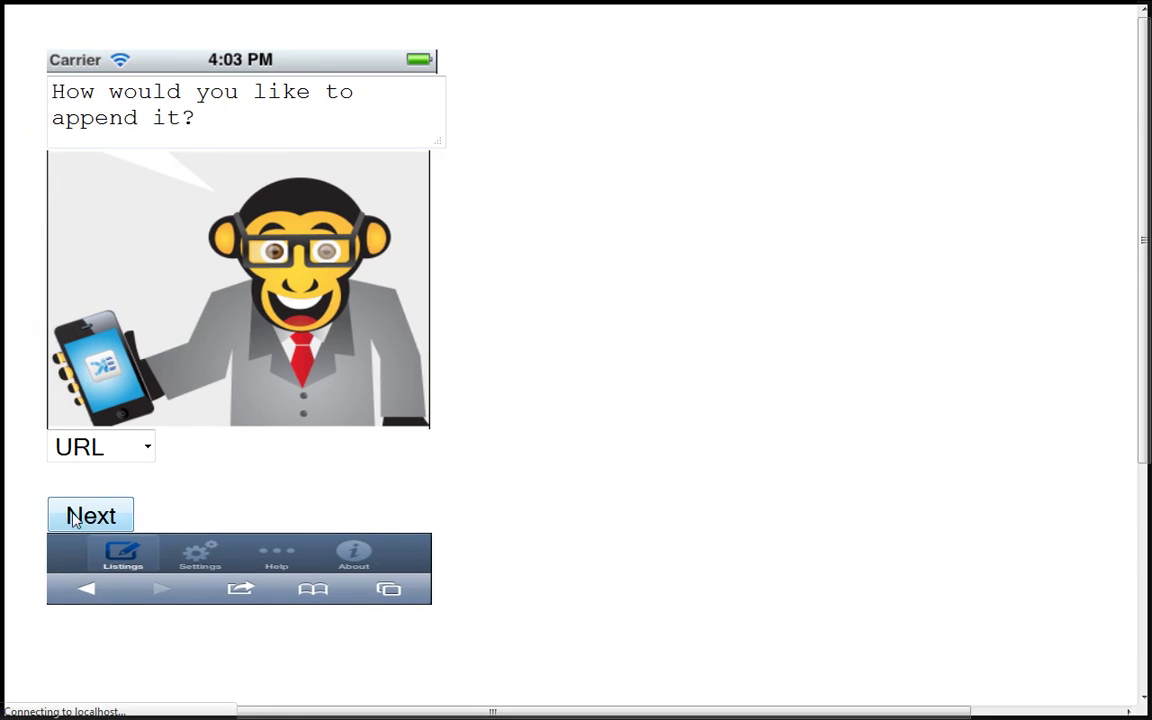
pyautogui.click(147, 450)
pyautogui.click(135, 506)
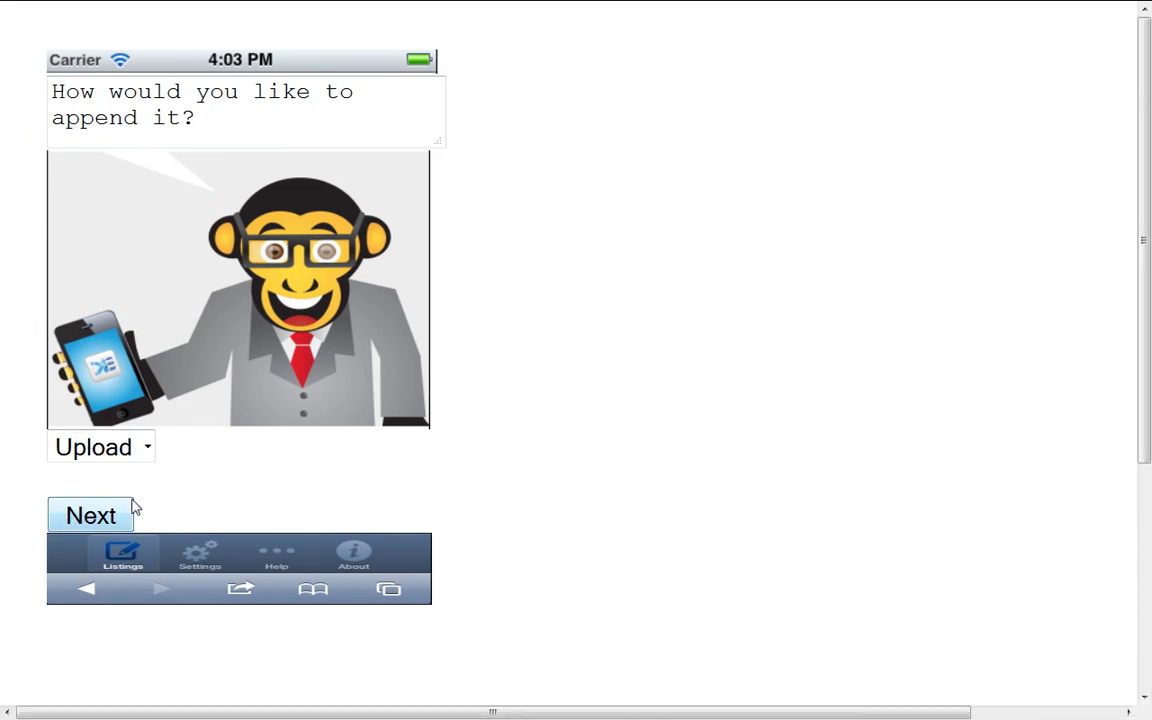
pyautogui.click(110, 521)
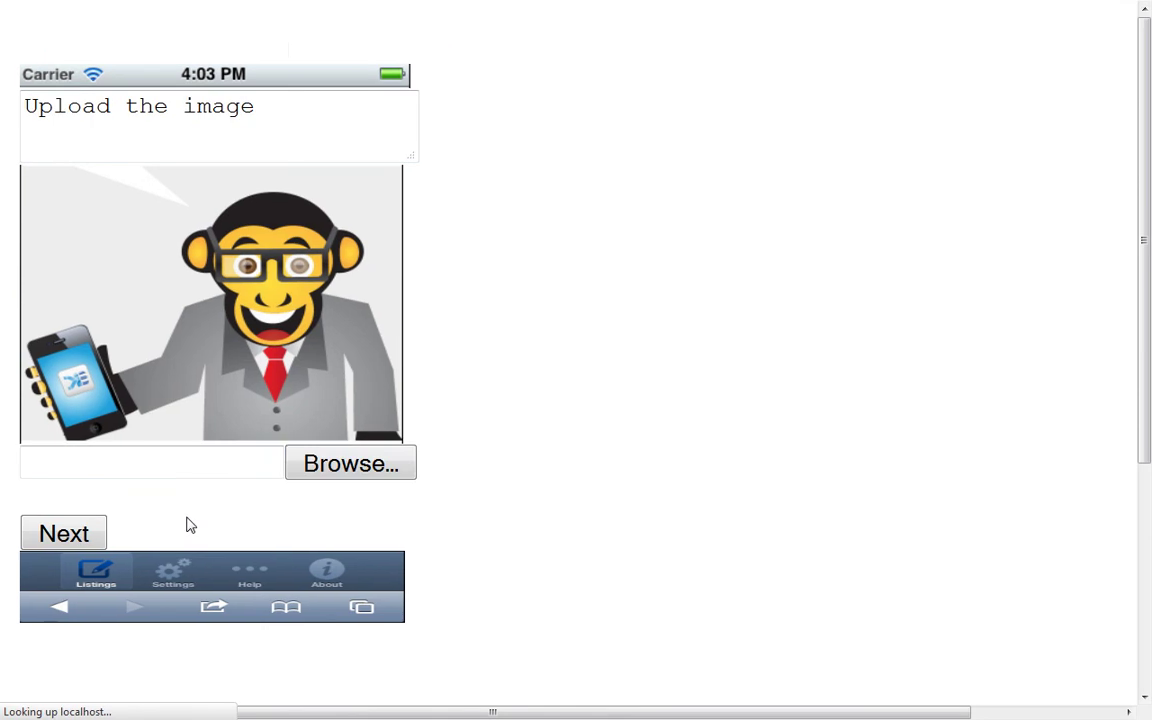
# - Upload csulbLogo.jpg from the computer and submit it
pyautogui.click(311, 474)
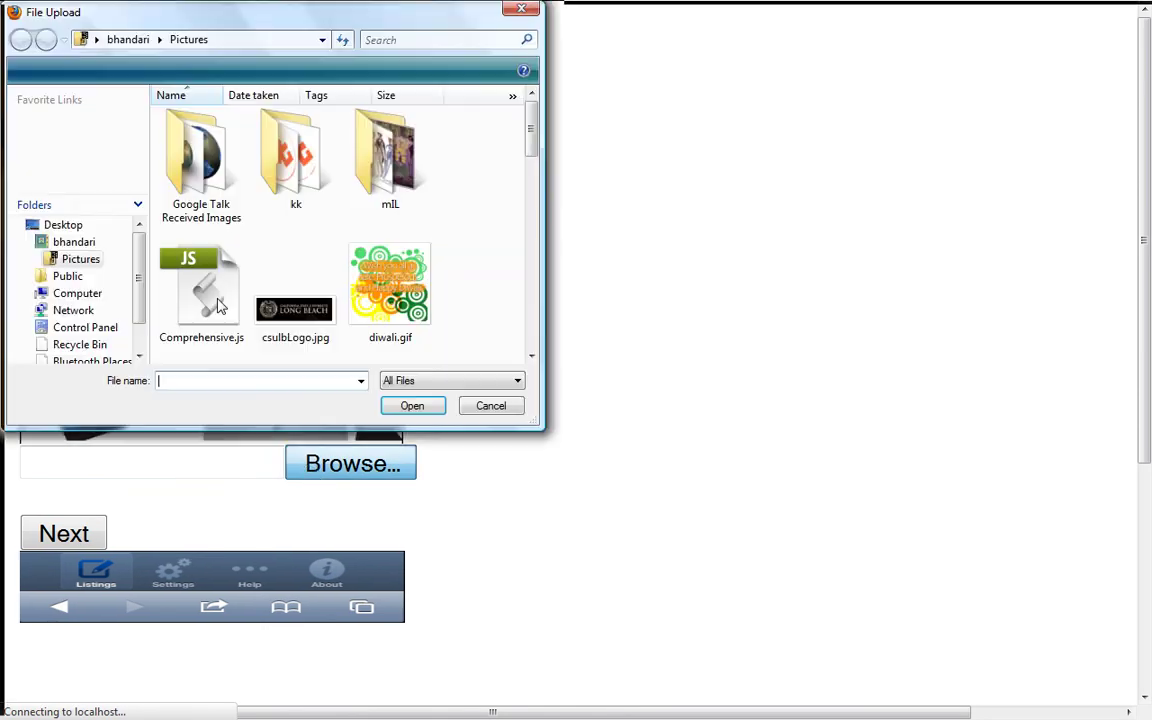
pyautogui.click(293, 318)
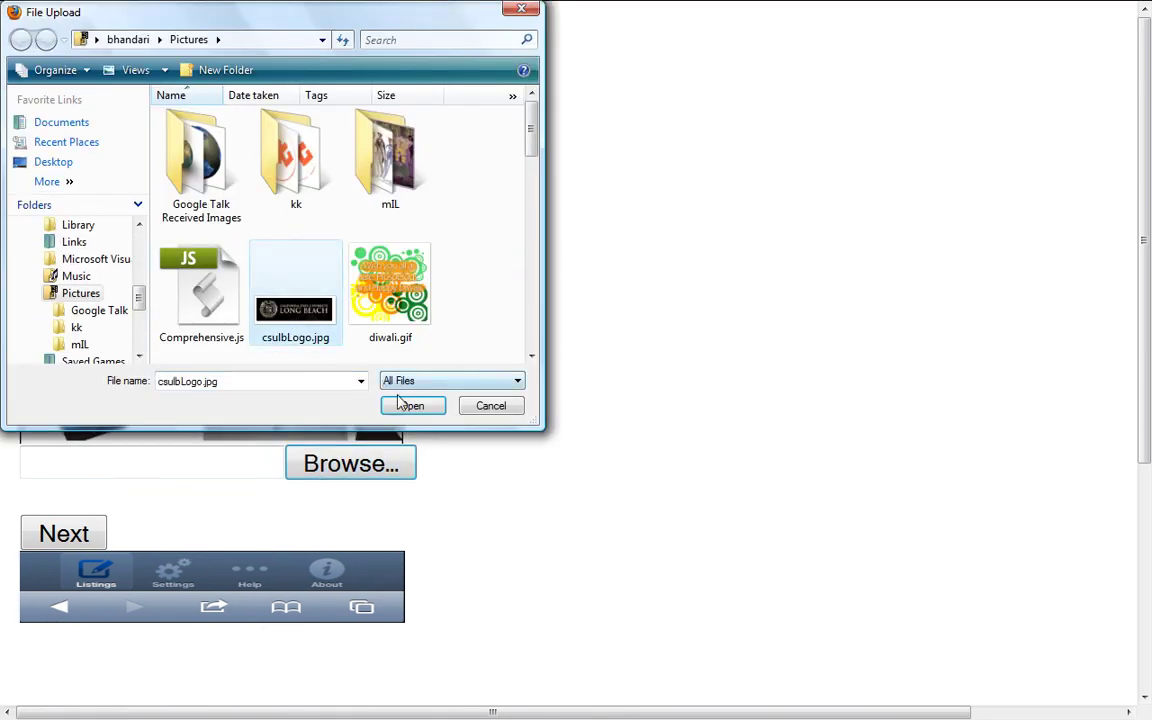
pyautogui.click(410, 406)
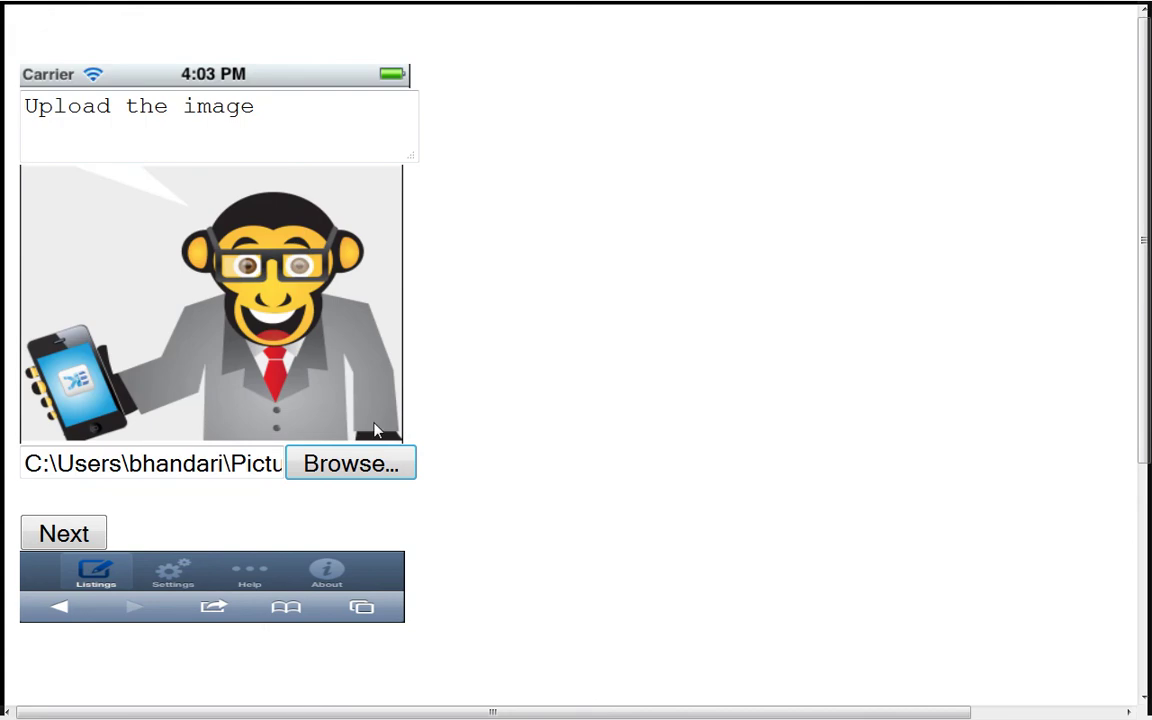
pyautogui.click(64, 535)
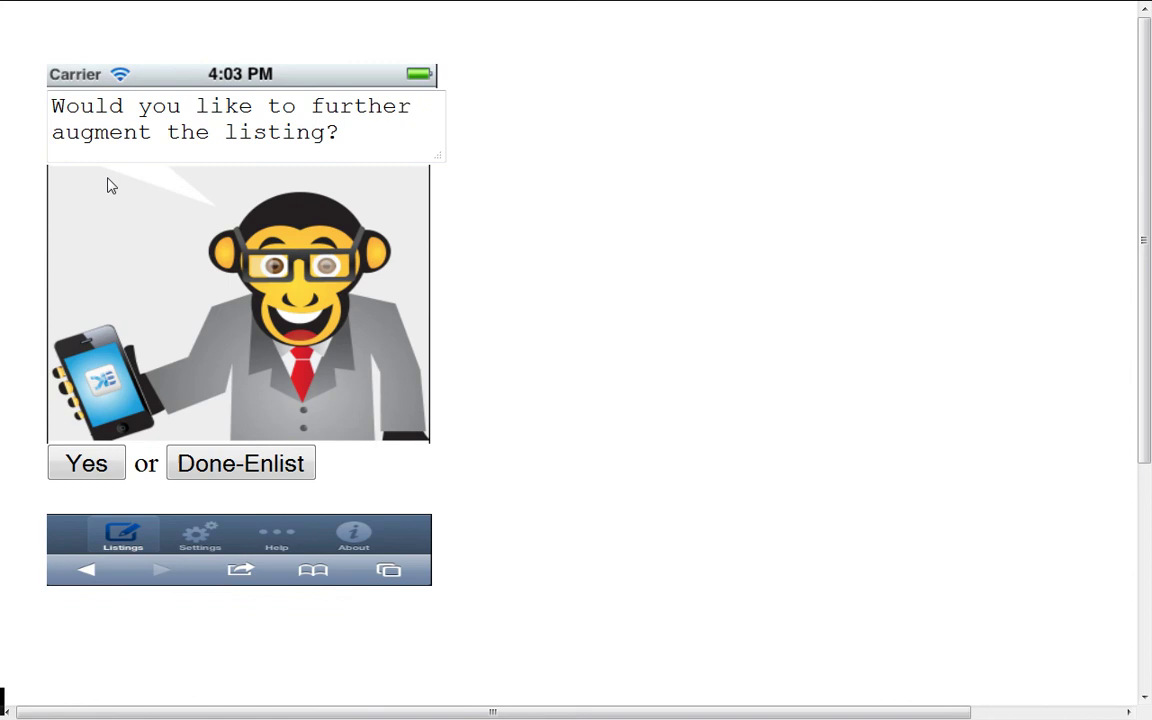
# - Agree to add more and choose another image supplied by URL
pyautogui.click(88, 458)
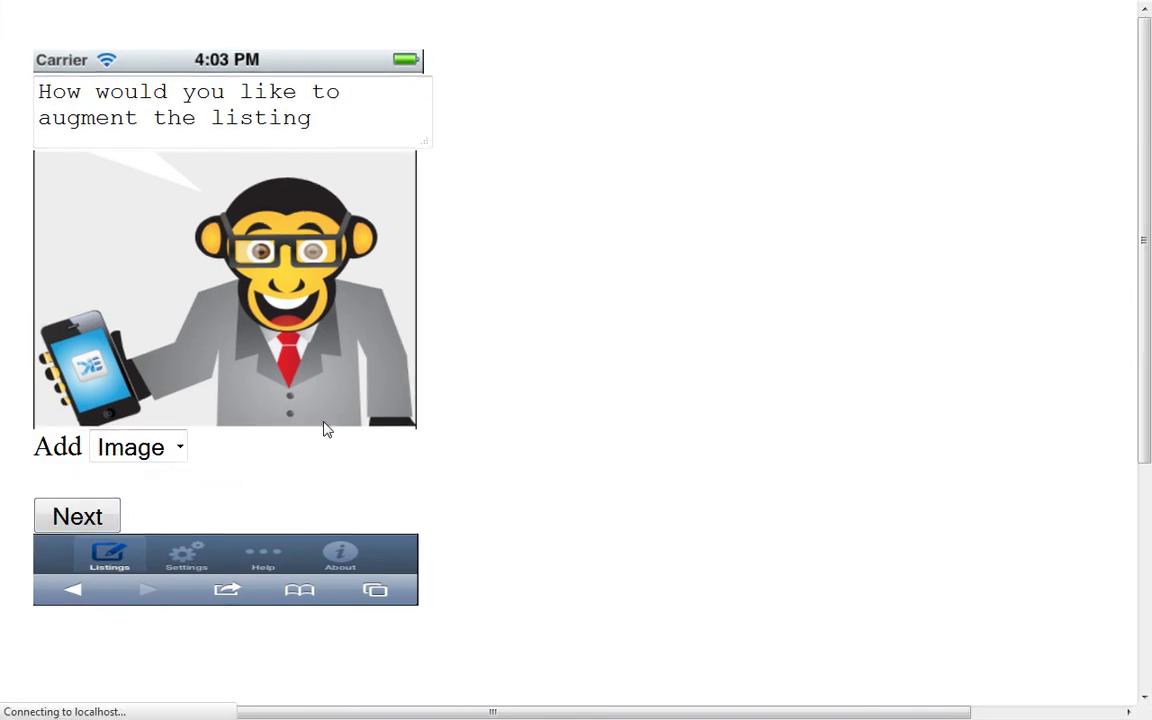
pyautogui.click(178, 458)
pyautogui.click(141, 463)
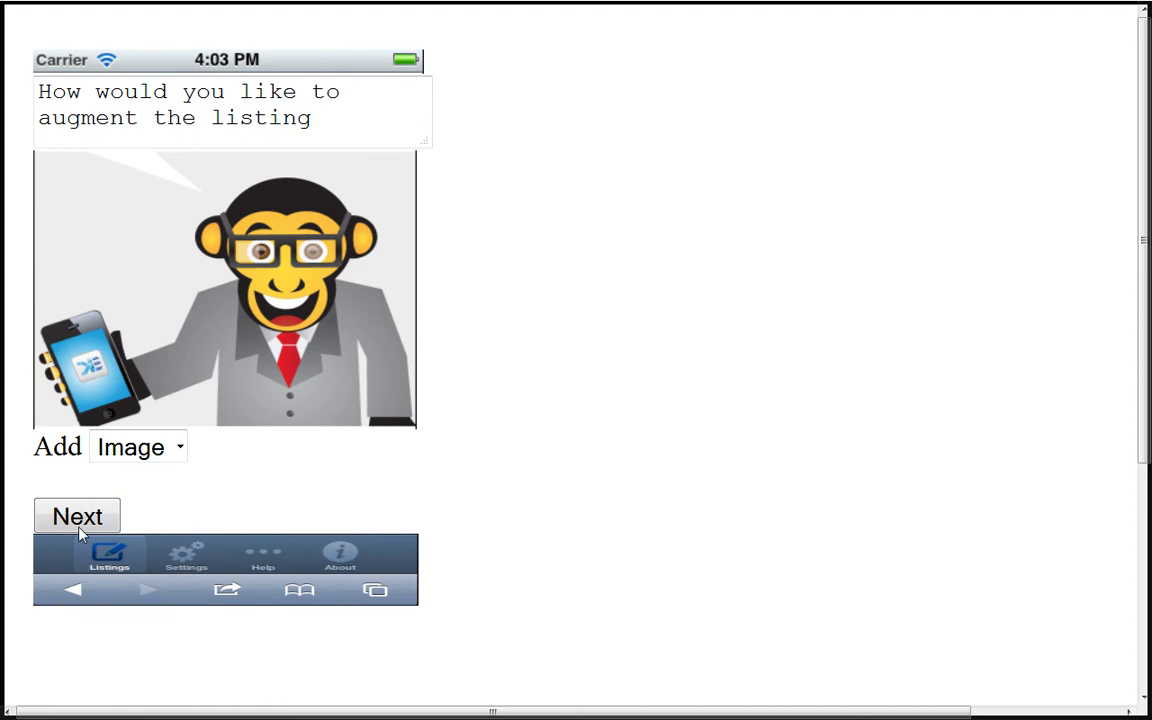
pyautogui.click(79, 527)
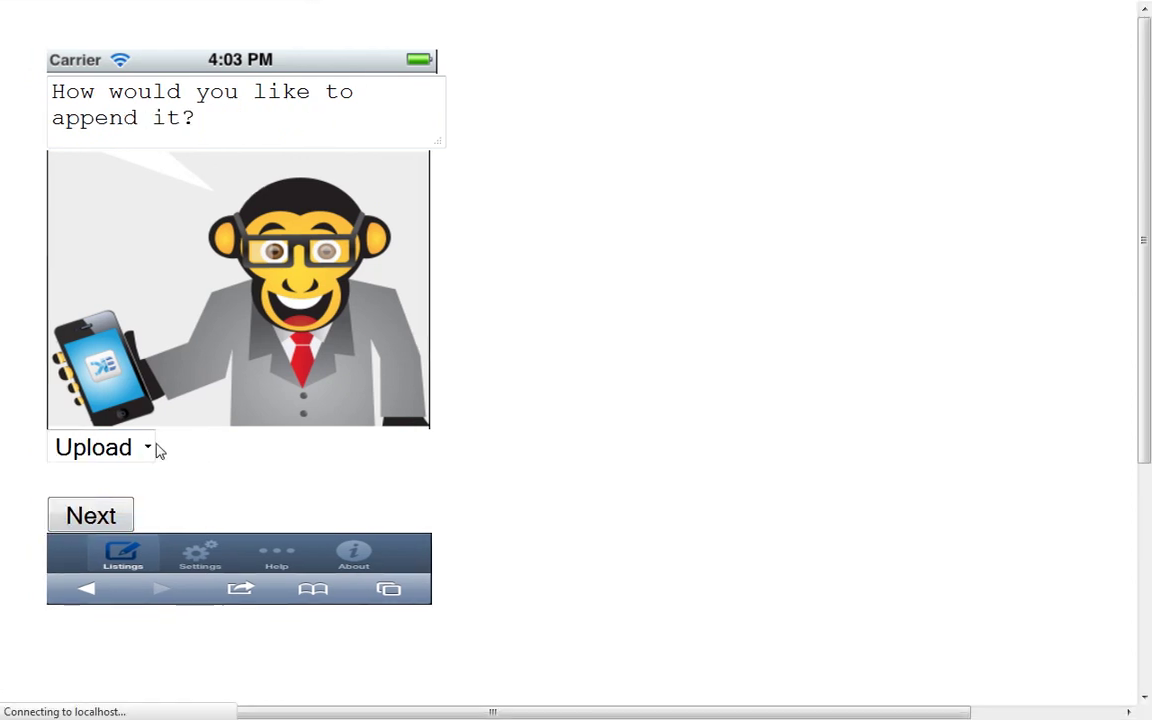
pyautogui.click(145, 449)
pyautogui.click(99, 482)
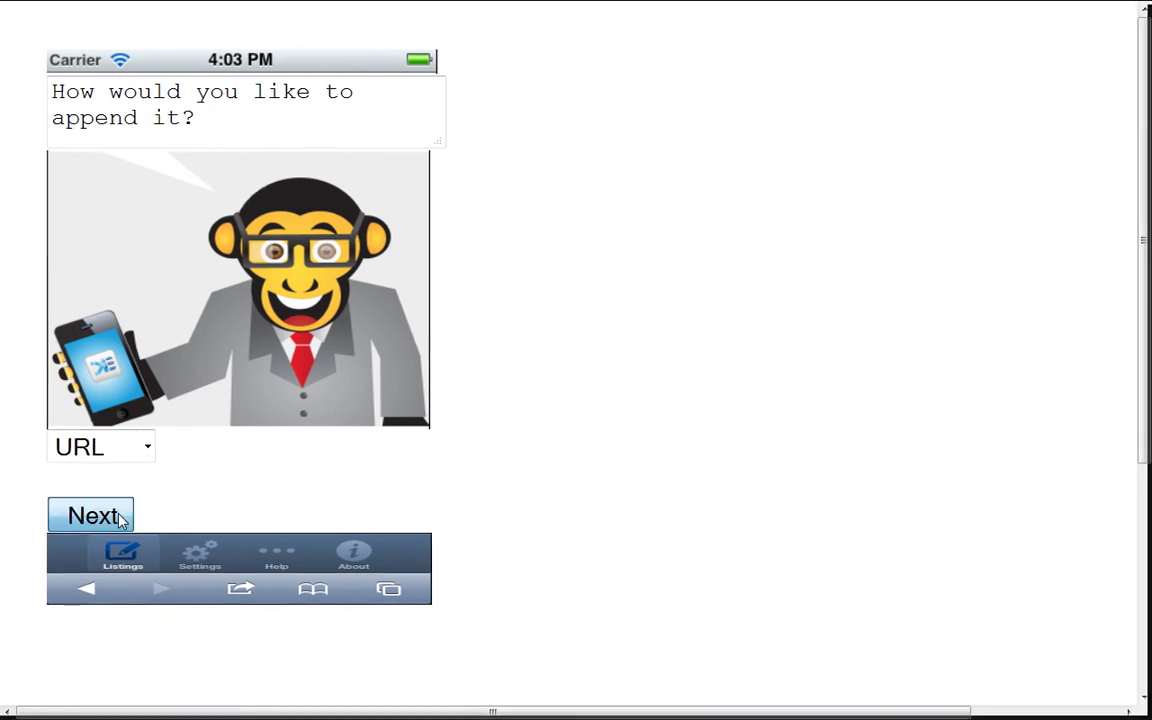
pyautogui.click(122, 518)
# - Submit the Eiffel-tower-picture.jpg URL and agree to augment the listing further
pyautogui.click(191, 456)
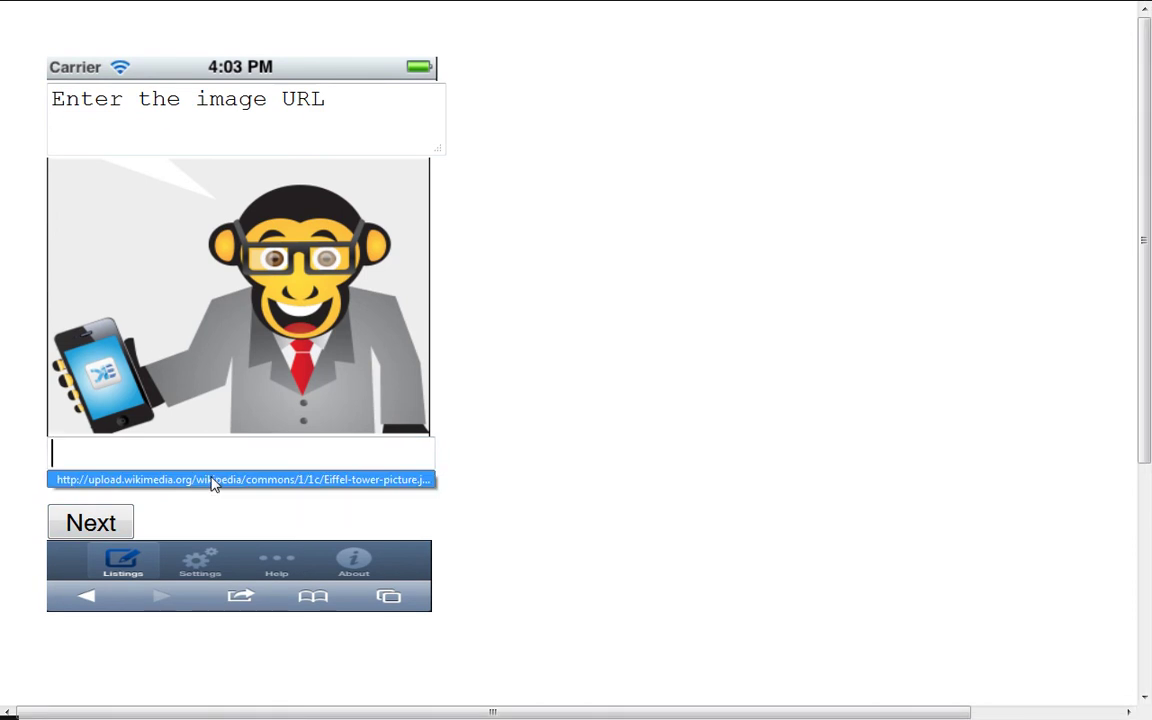
pyautogui.click(212, 480)
pyautogui.click(112, 532)
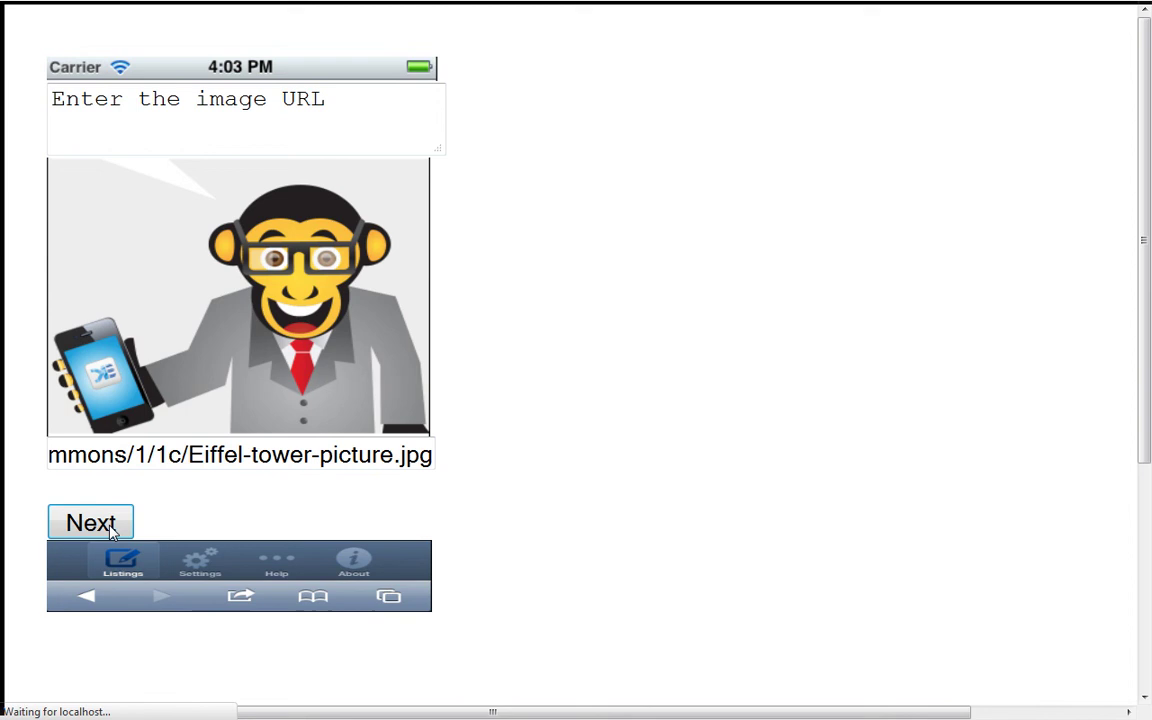
pyautogui.click(104, 472)
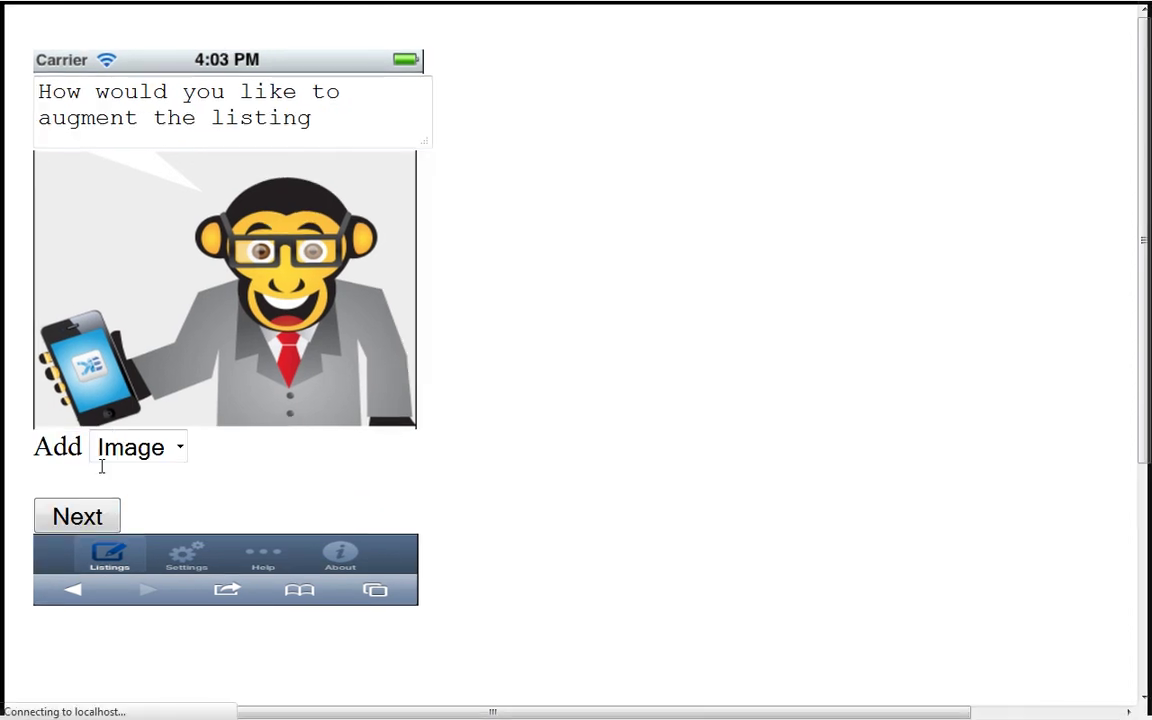
# - Add the remembered YouTube video URL to the listing
pyautogui.click(101, 462)
pyautogui.click(132, 535)
pyautogui.click(104, 515)
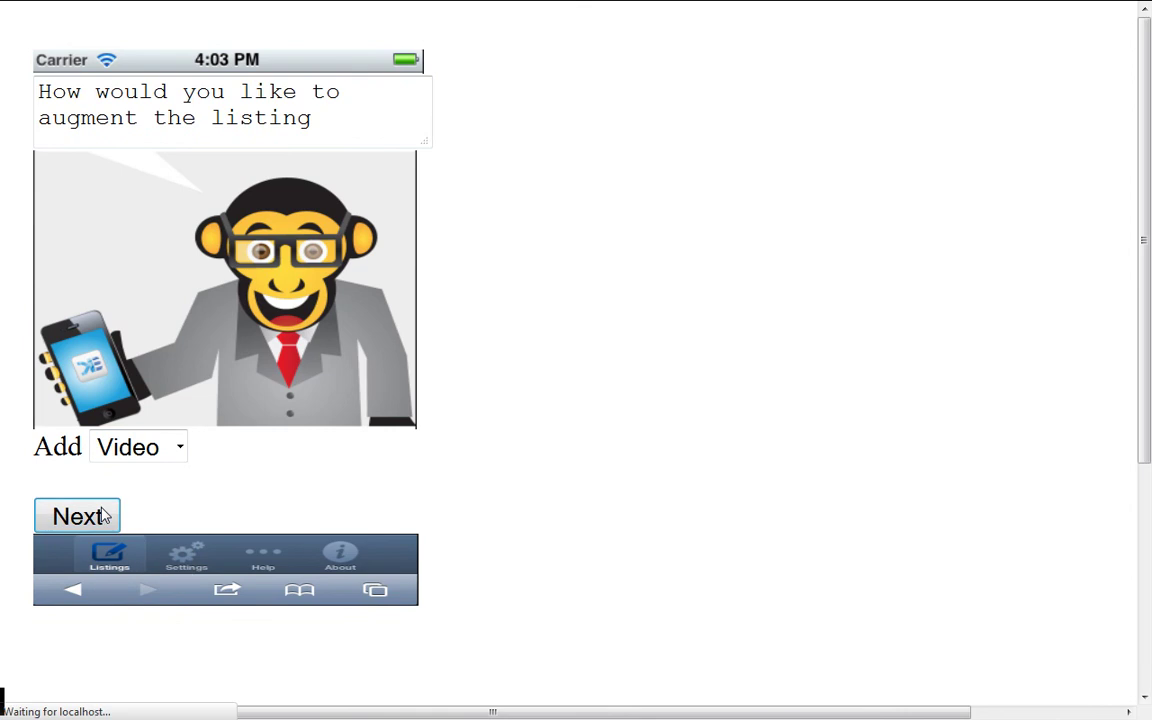
pyautogui.click(185, 450)
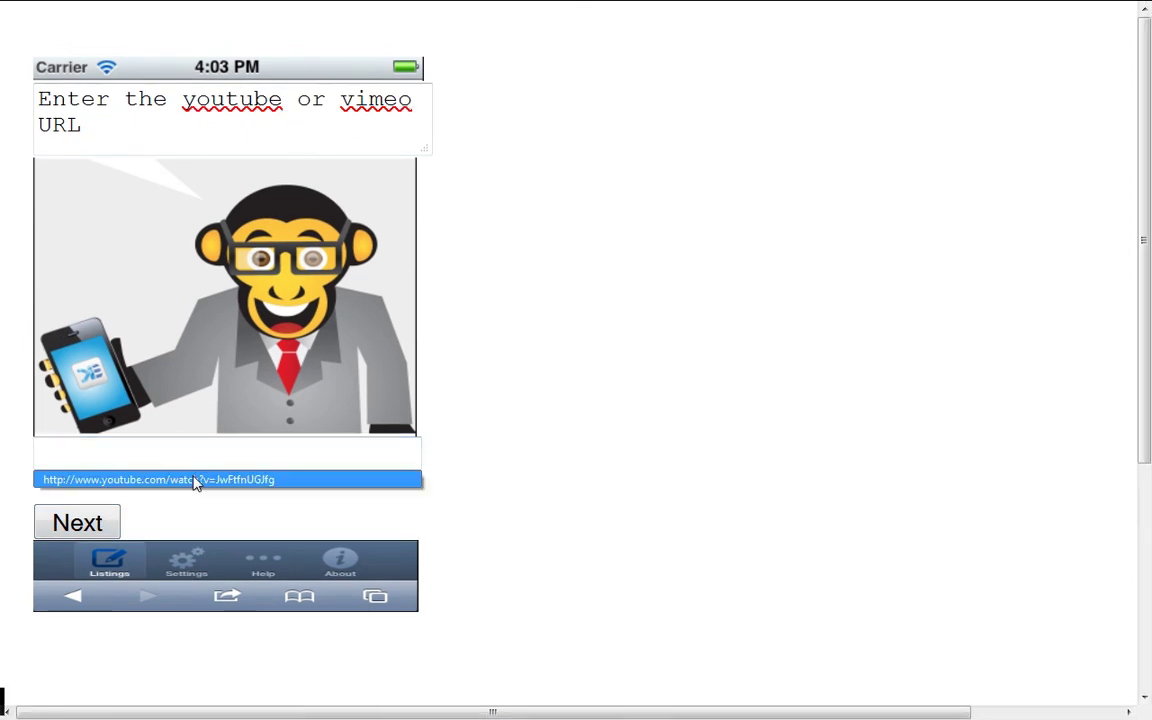
pyautogui.click(196, 480)
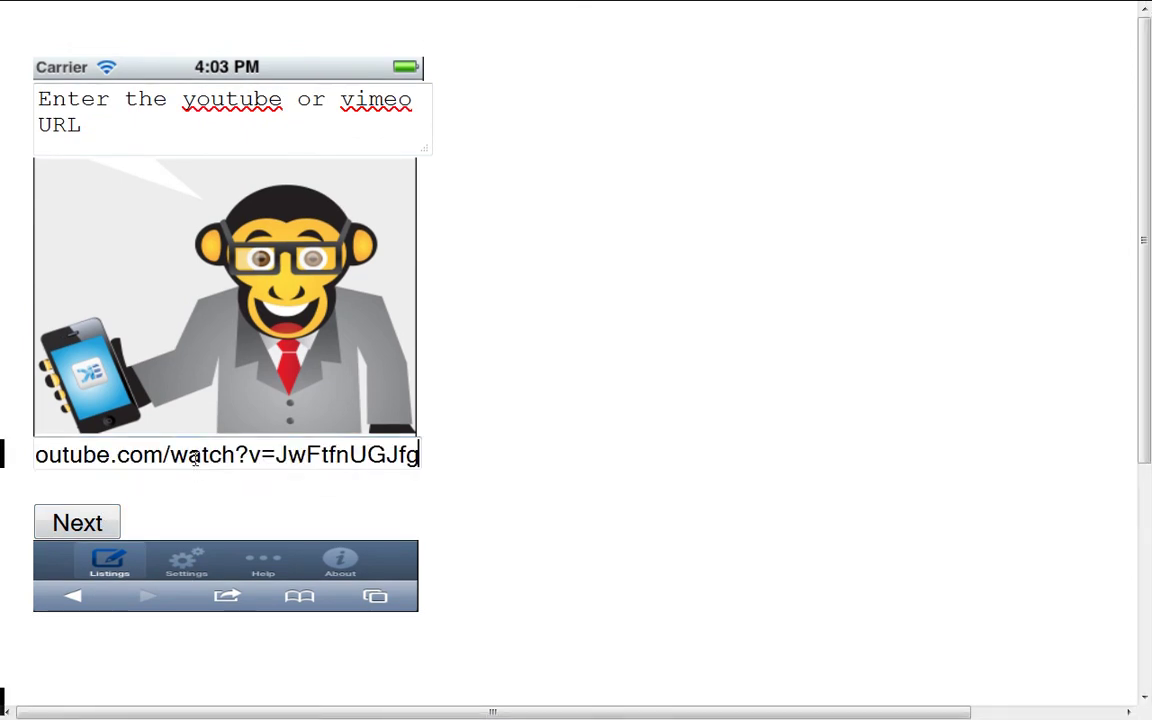
pyautogui.moveTo(200, 455); pyautogui.dragTo(38, 455)
pyautogui.click(110, 522)
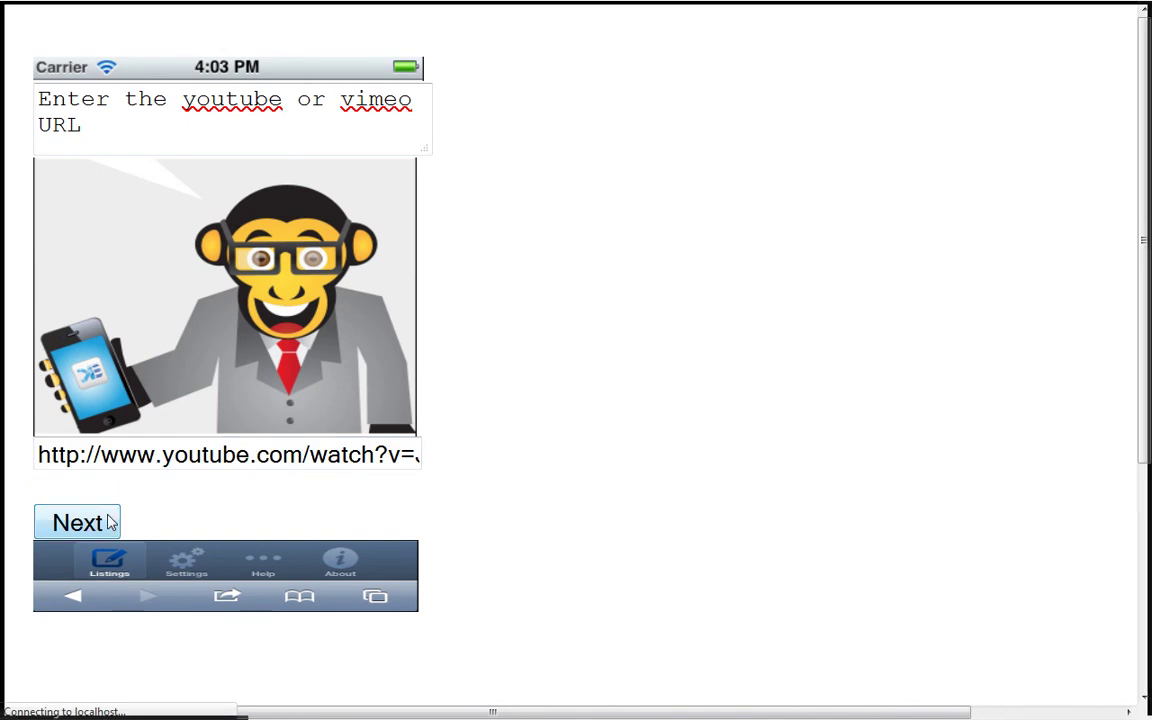
# - Agree to add more and choose attaching a file
pyautogui.click(83, 470)
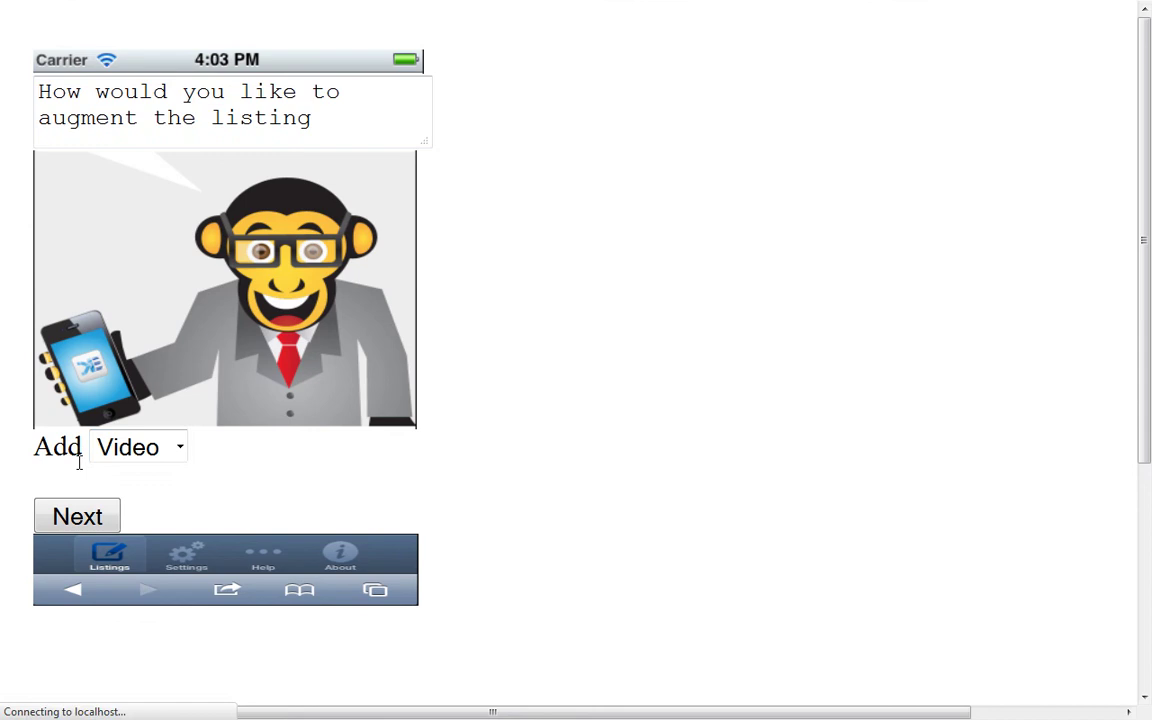
pyautogui.click(135, 447)
pyautogui.click(116, 560)
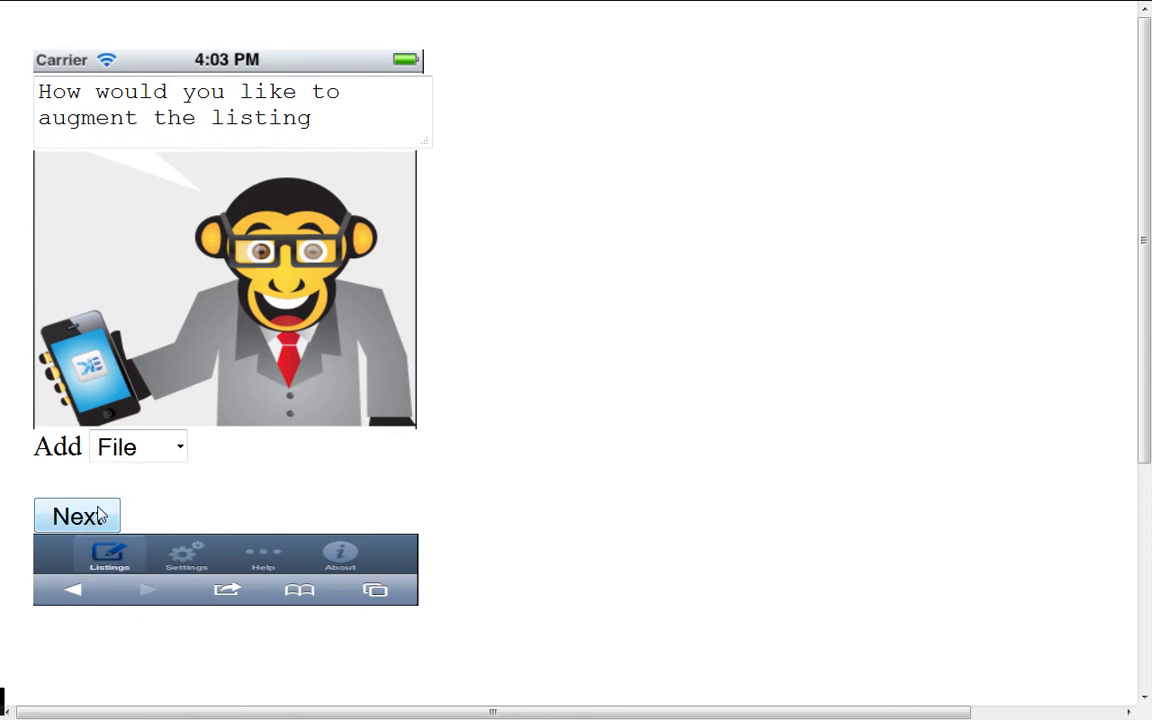
pyautogui.click(88, 521)
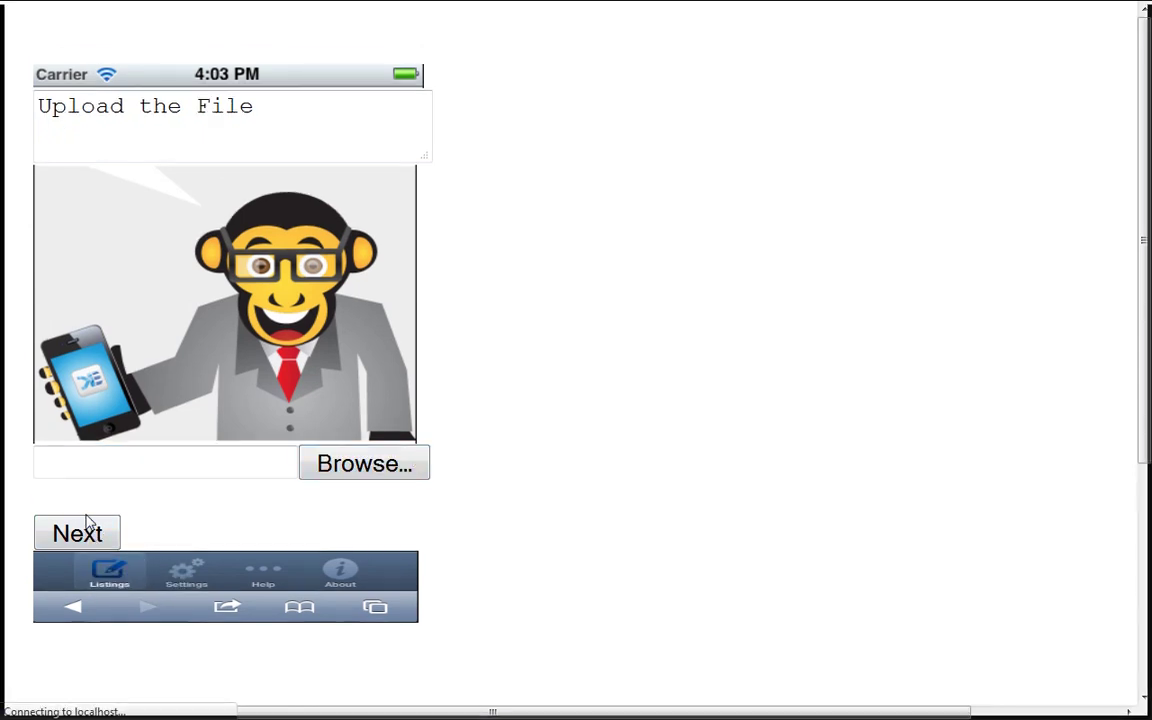
# - Pick gprs idea.txt from the Documents folder as the upload
pyautogui.click(416, 461)
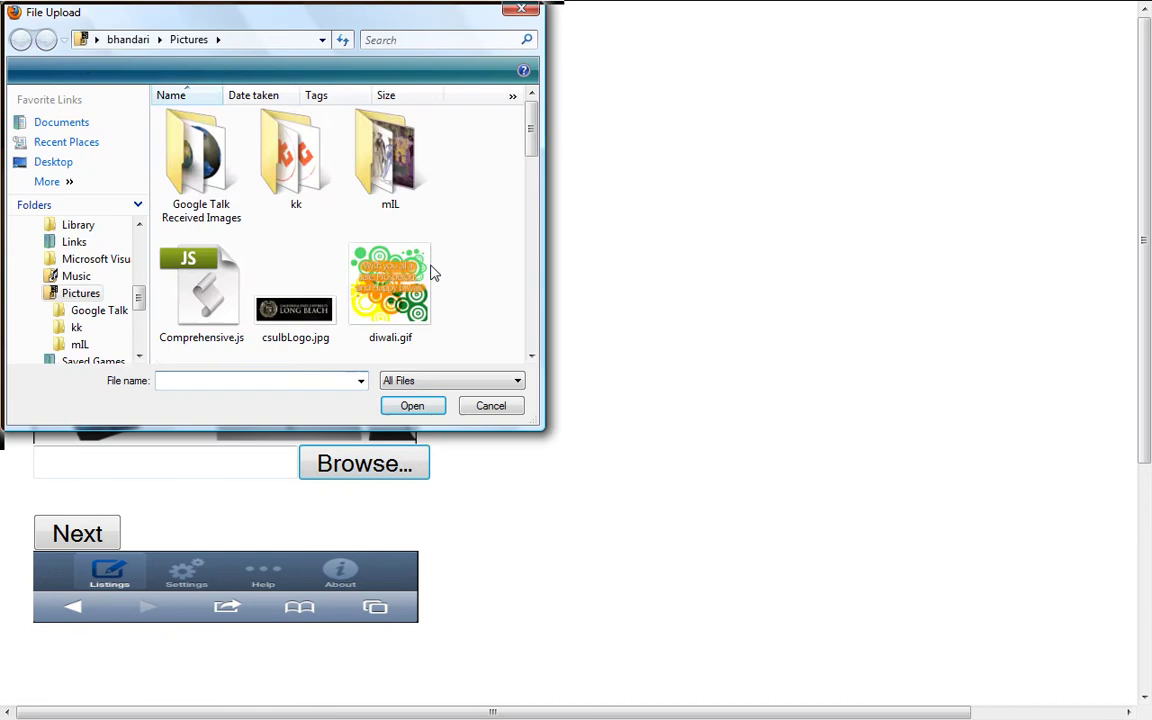
pyautogui.click(127, 39)
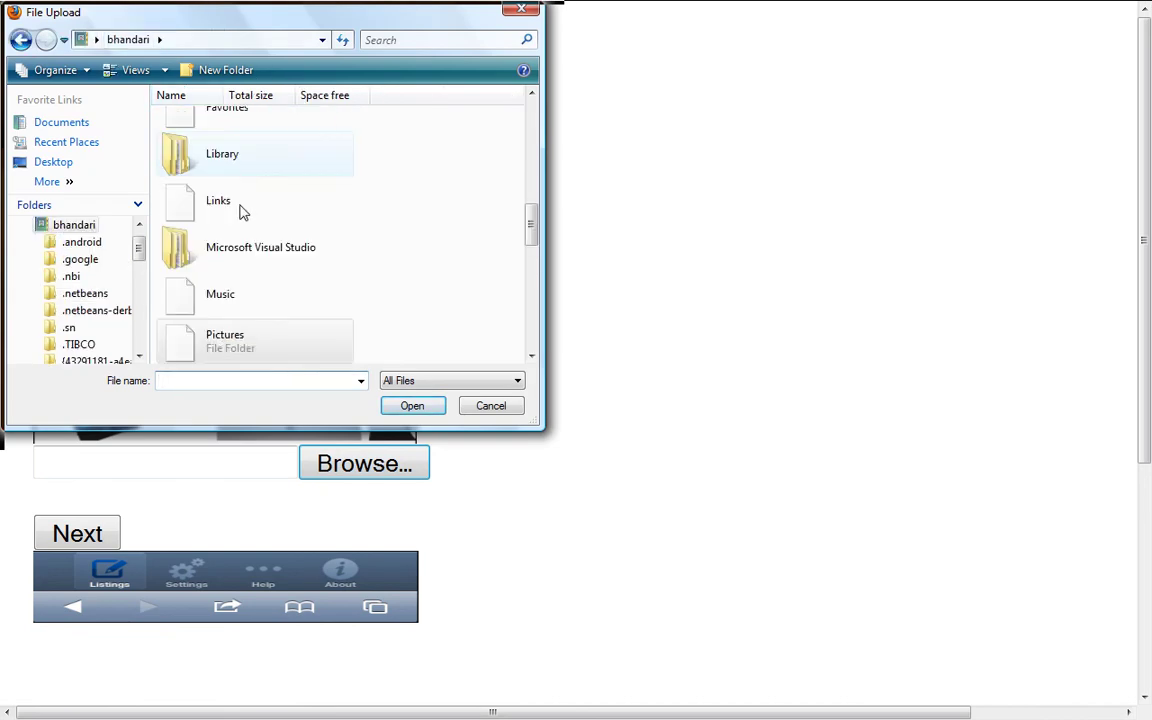
pyautogui.write('do')
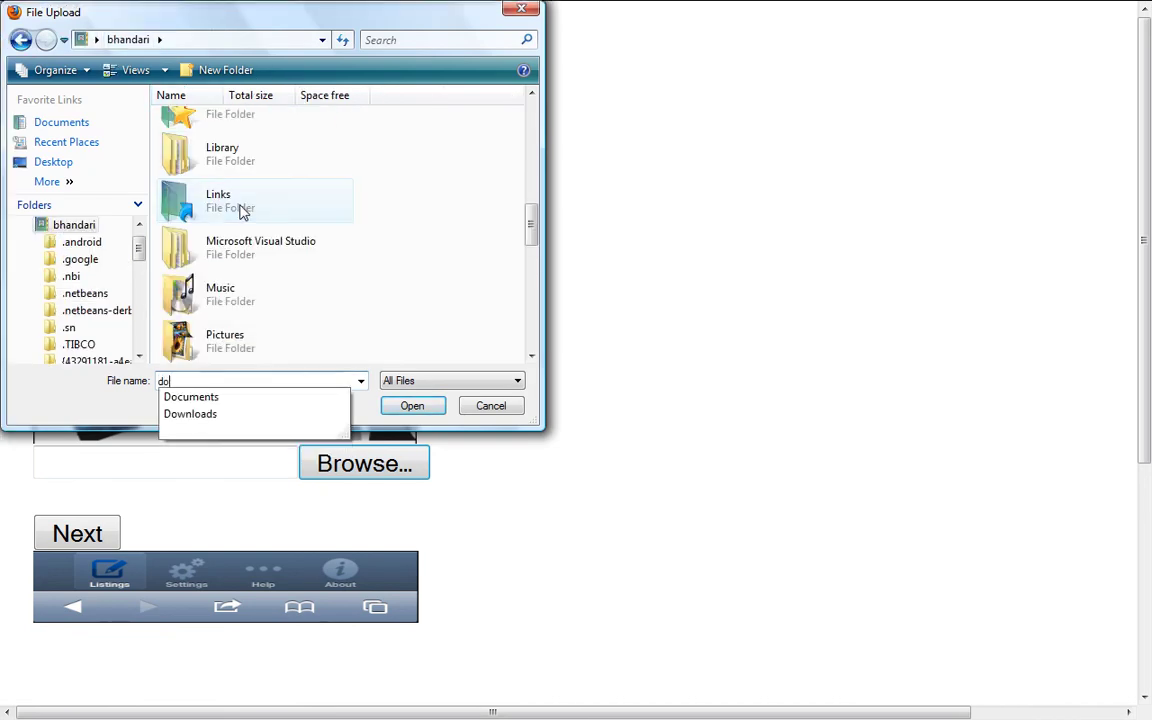
pyautogui.write('c')
pyautogui.click(253, 410)
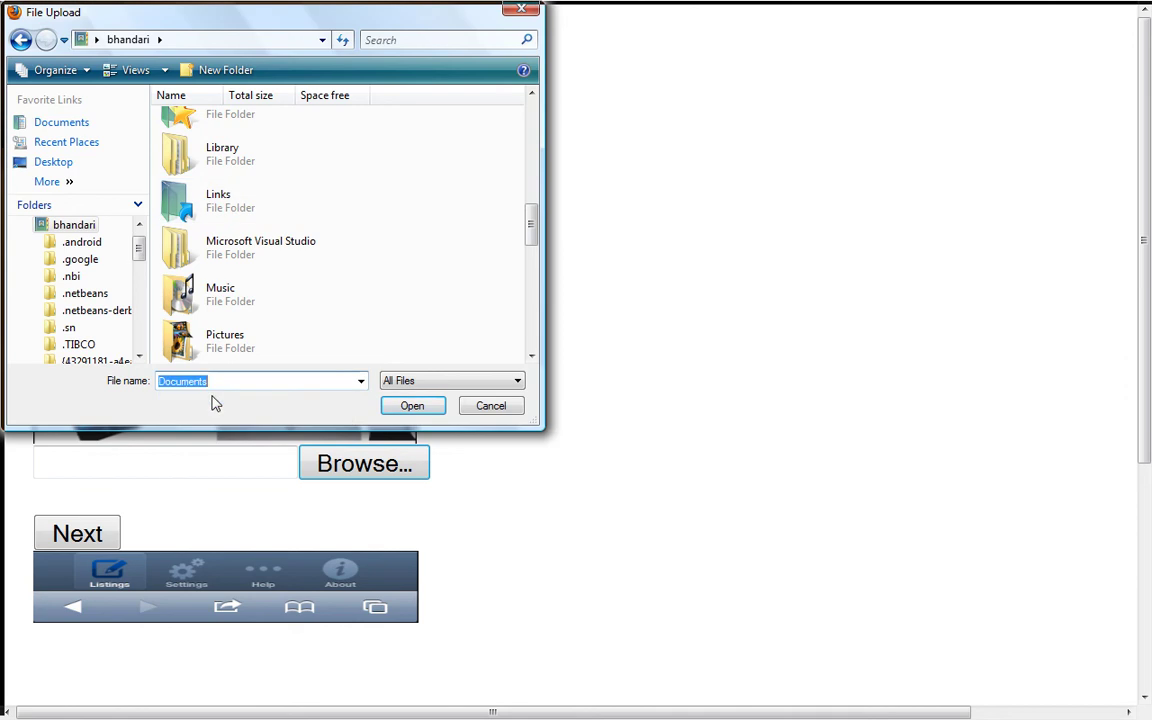
pyautogui.click(251, 380)
pyautogui.press('Return')
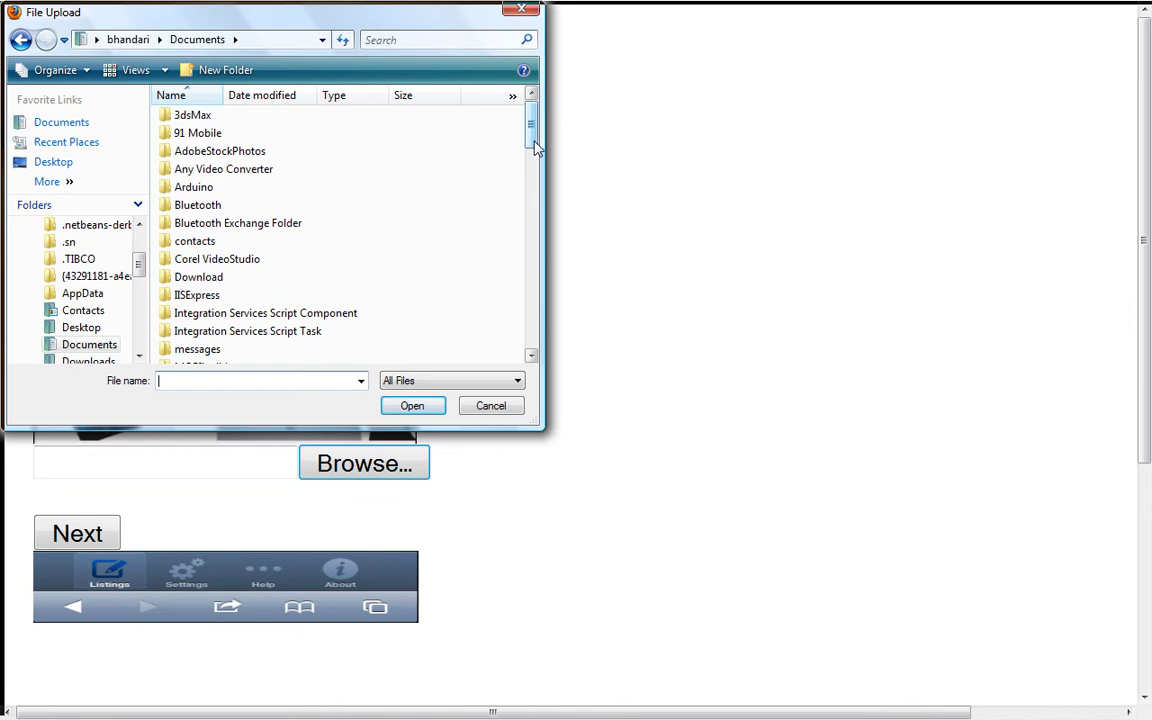
pyautogui.moveTo(529, 133); pyautogui.dragTo(531, 236)
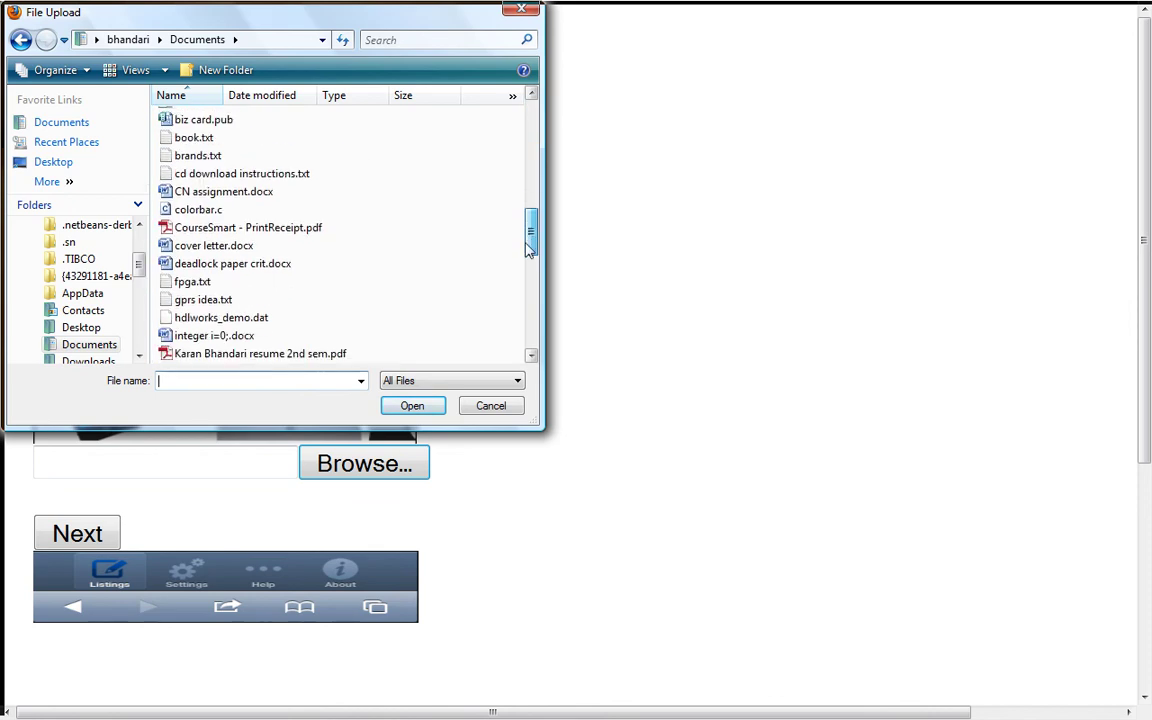
pyautogui.scroll(-2, 216, 300)
pyautogui.click(205, 269)
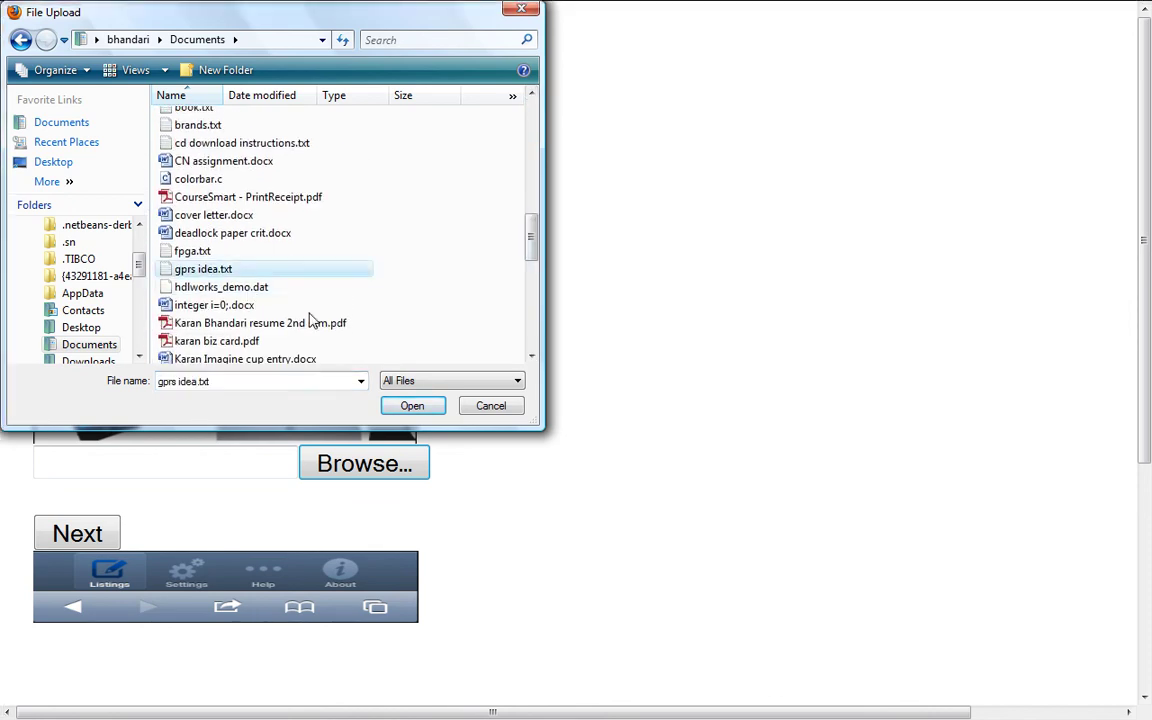
pyautogui.click(412, 405)
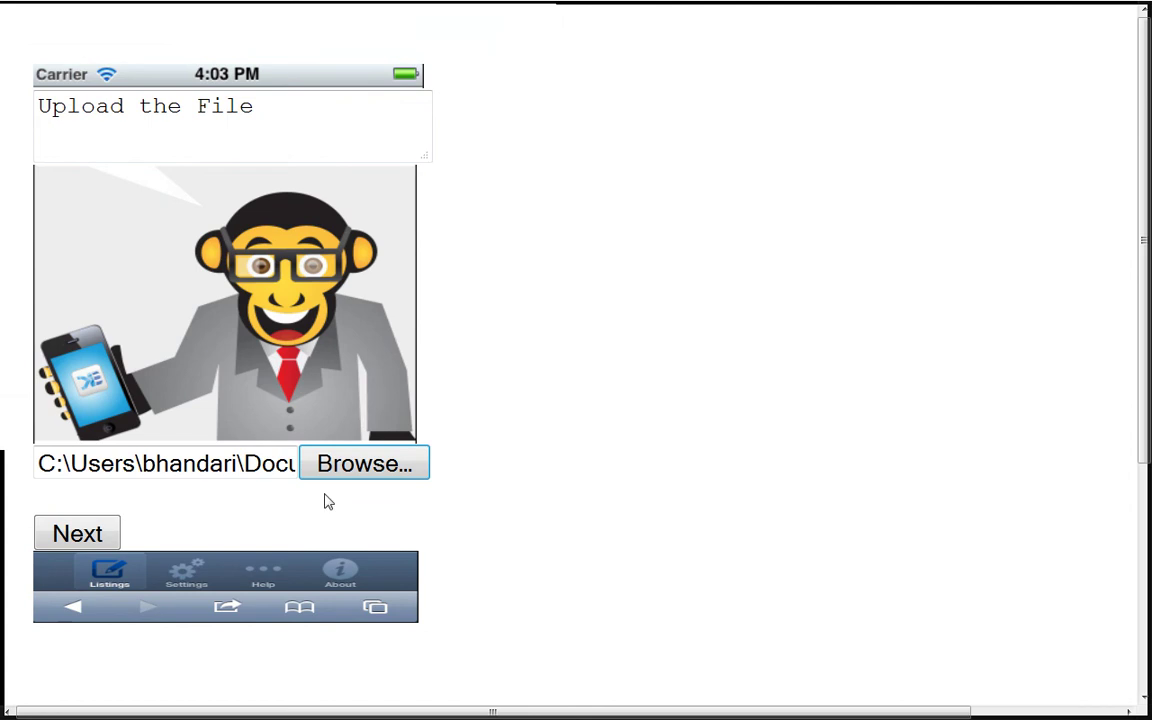
# - Submit gprs idea.txt, then upload CourseSmart - PrintReceipt.pdf as a second file
pyautogui.click(78, 533)
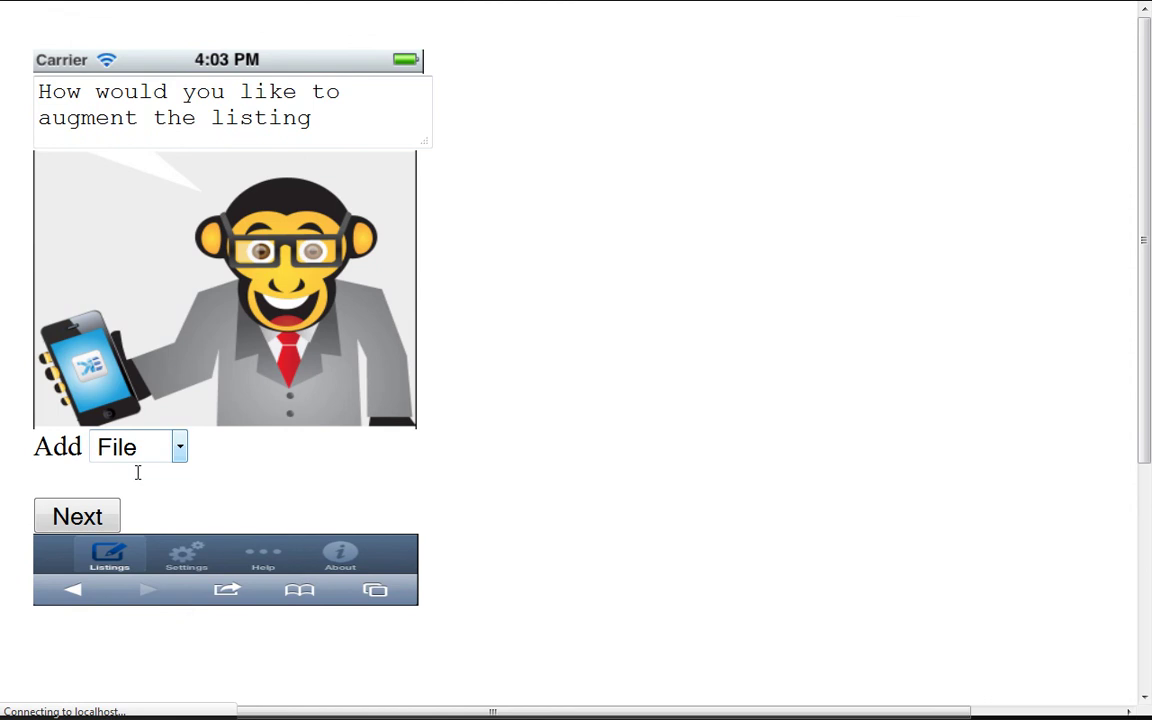
pyautogui.click(77, 519)
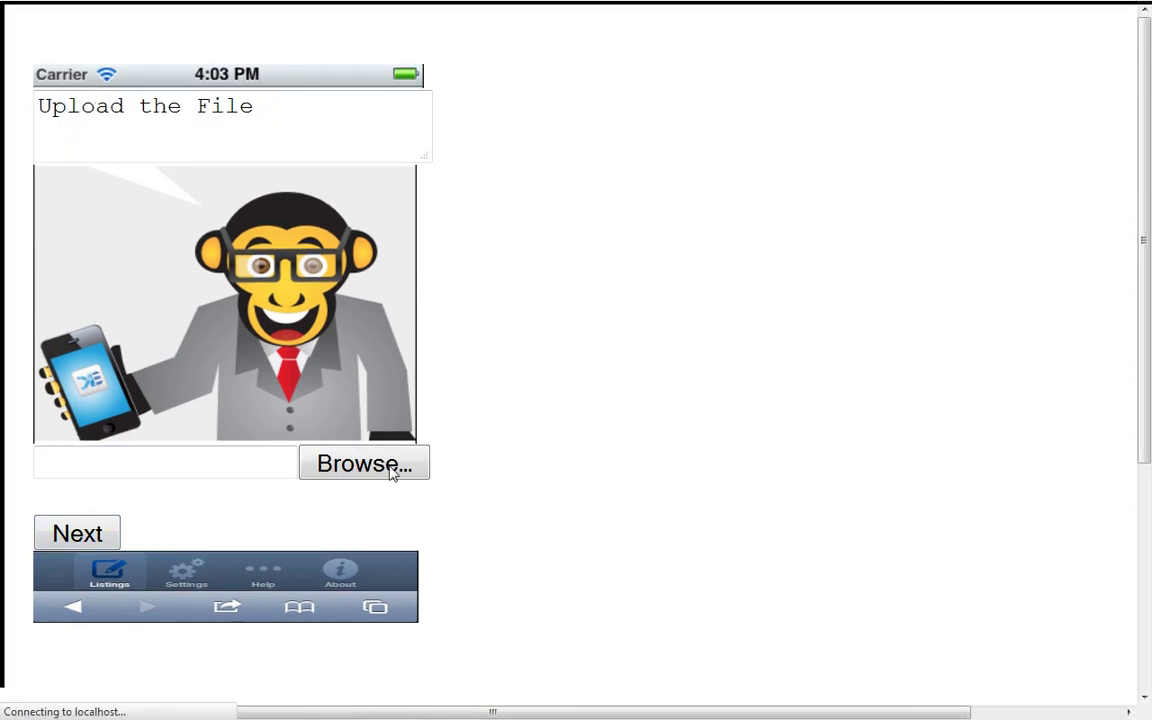
pyautogui.click(392, 472)
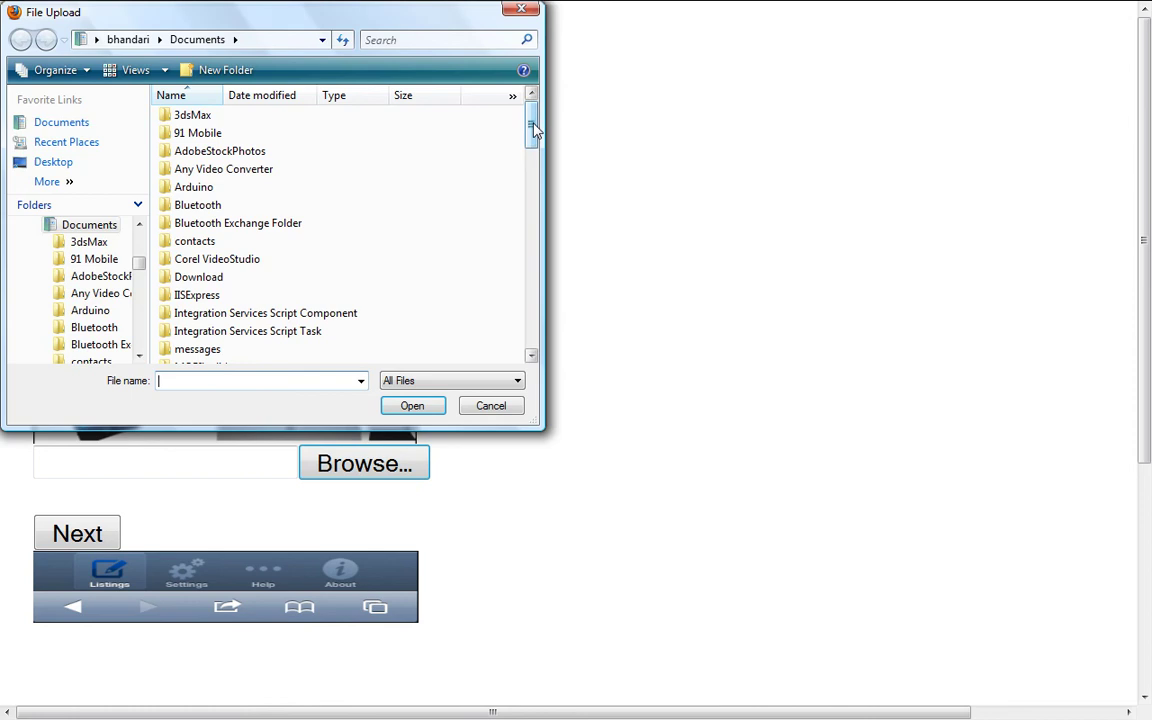
pyautogui.moveTo(535, 128); pyautogui.dragTo(535, 244)
pyautogui.click(255, 167)
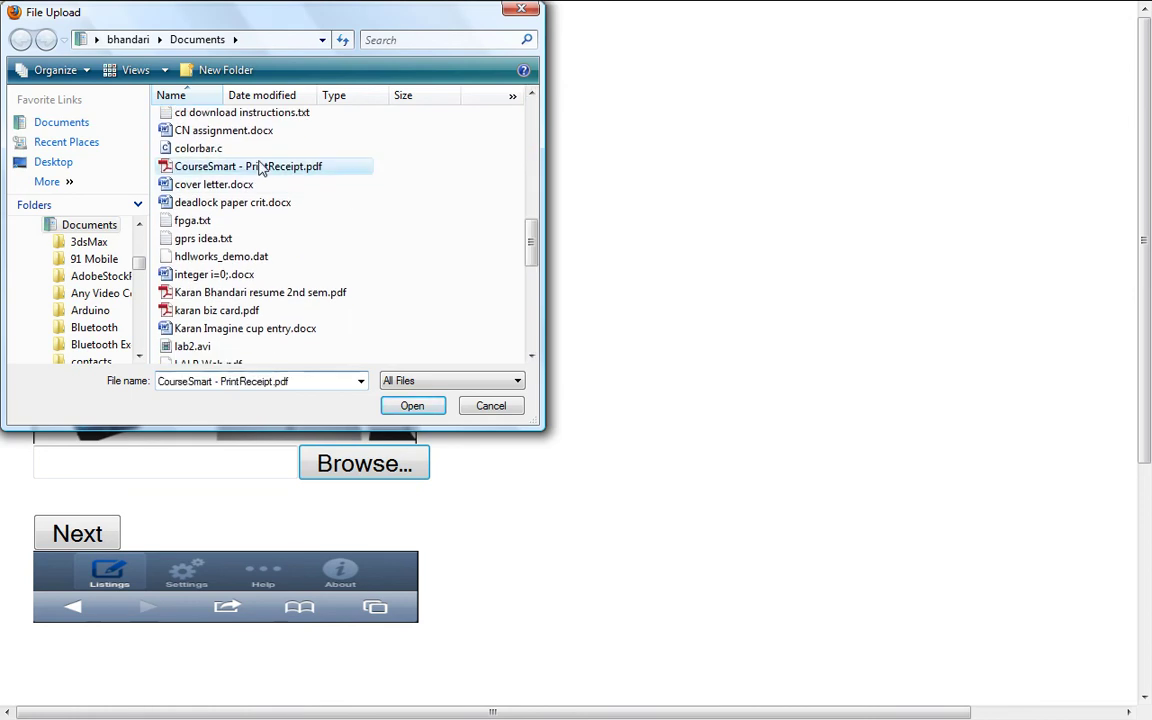
pyautogui.click(402, 406)
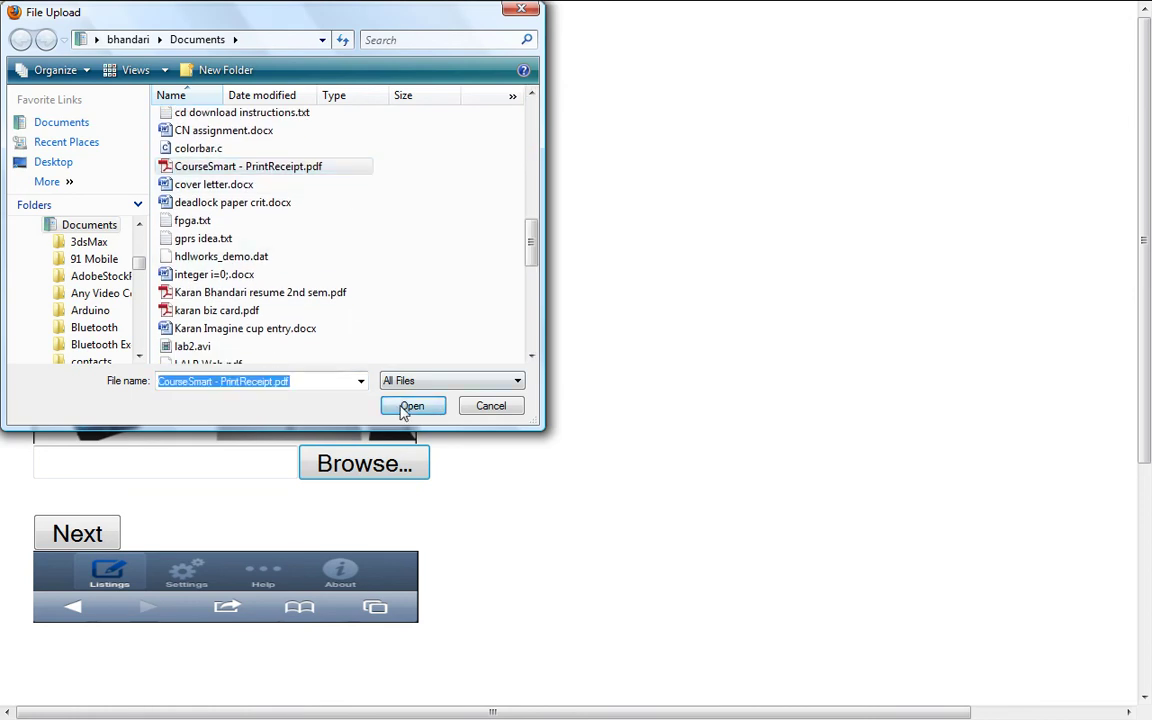
pyautogui.click(67, 547)
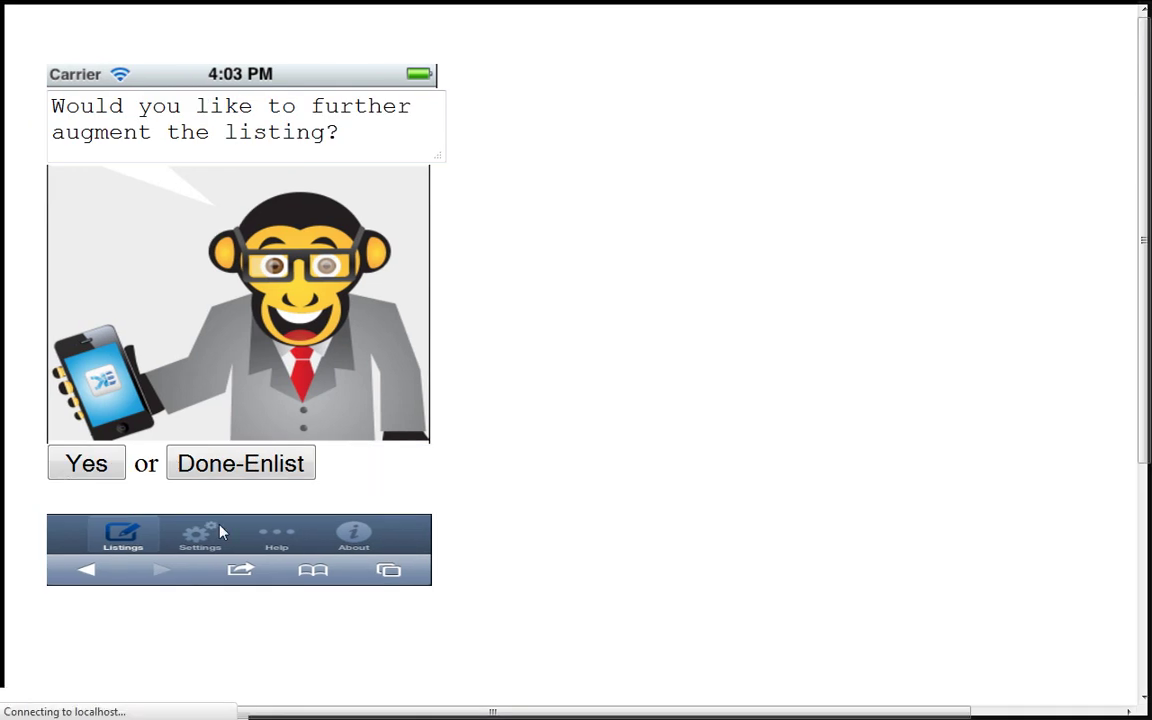
# - Agree to add more and choose adding text to the listing
pyautogui.click(74, 458)
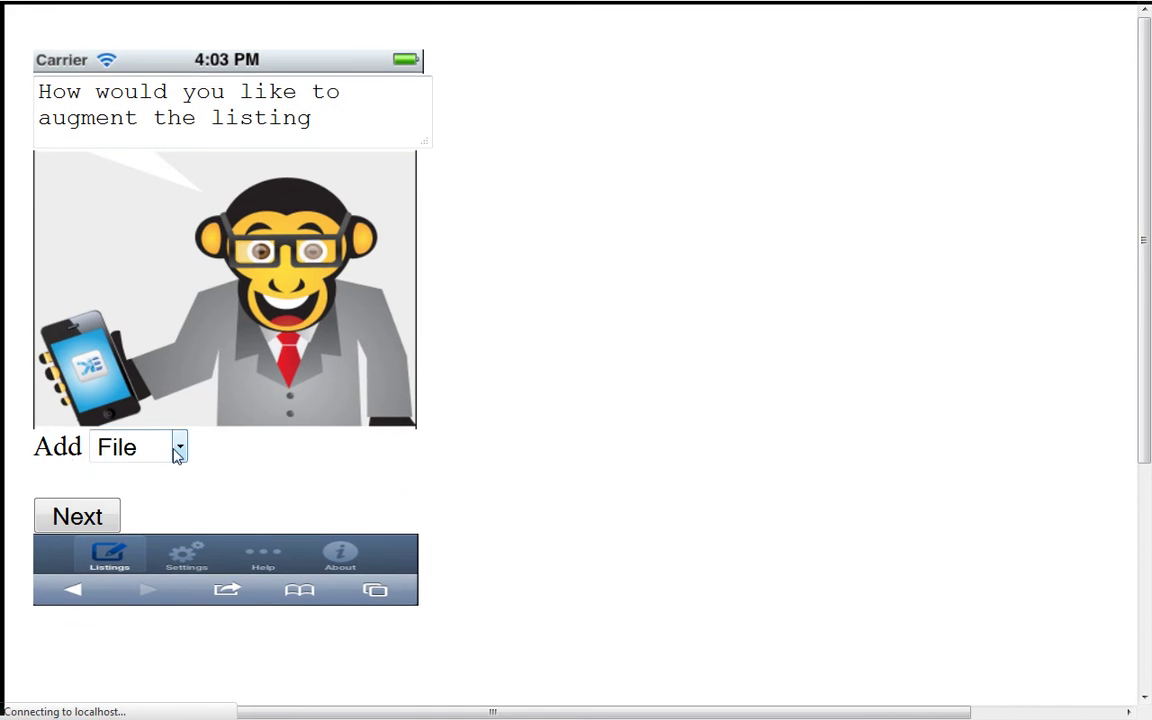
pyautogui.click(180, 447)
pyautogui.click(155, 472)
pyautogui.click(97, 523)
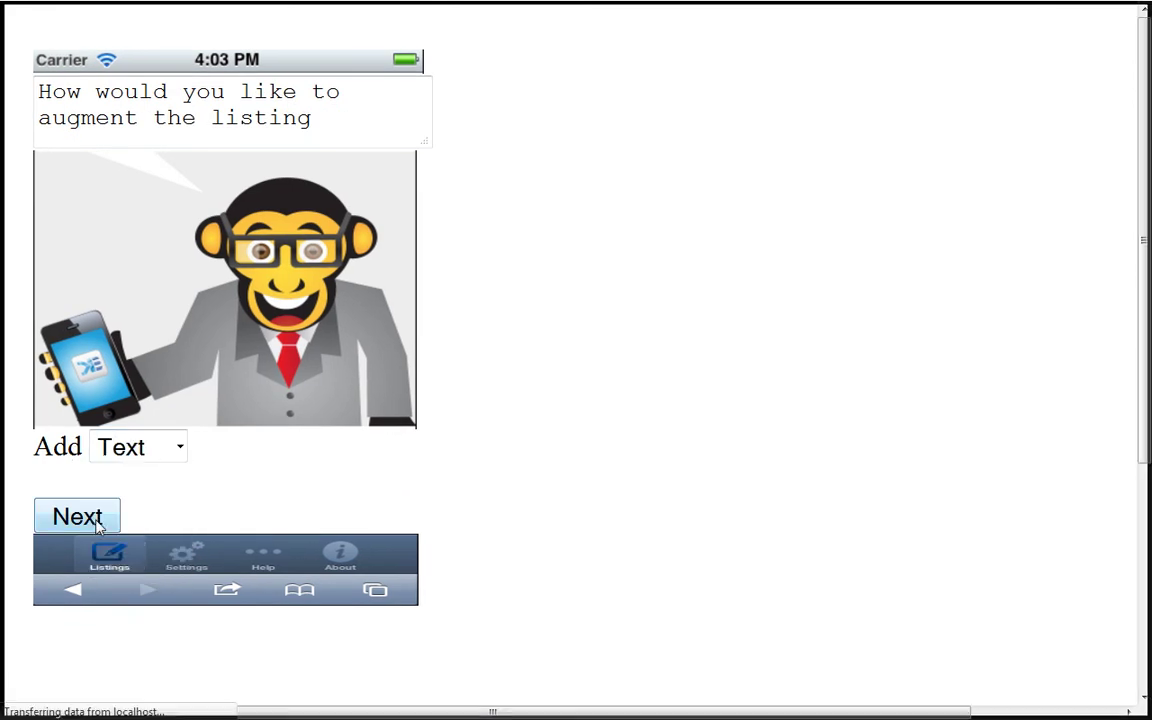
# - Enter 'Bravery is selling a vending machine within a vending machine' and submit it
pyautogui.click(175, 462)
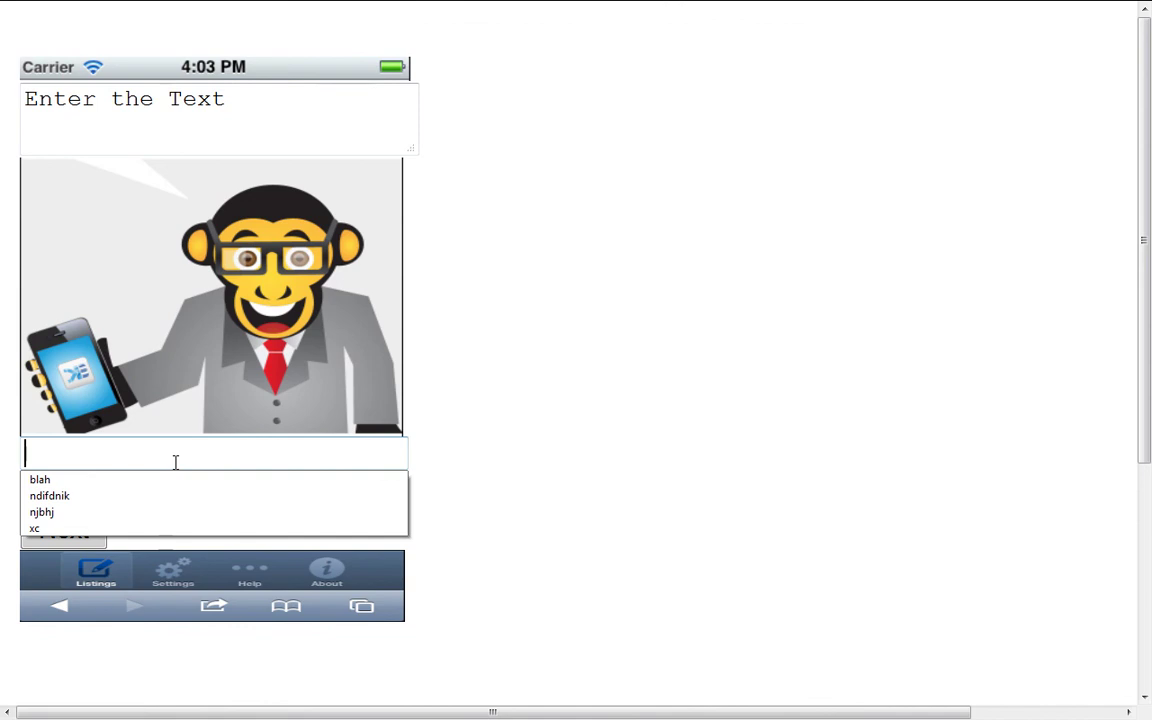
pyautogui.write('Br')
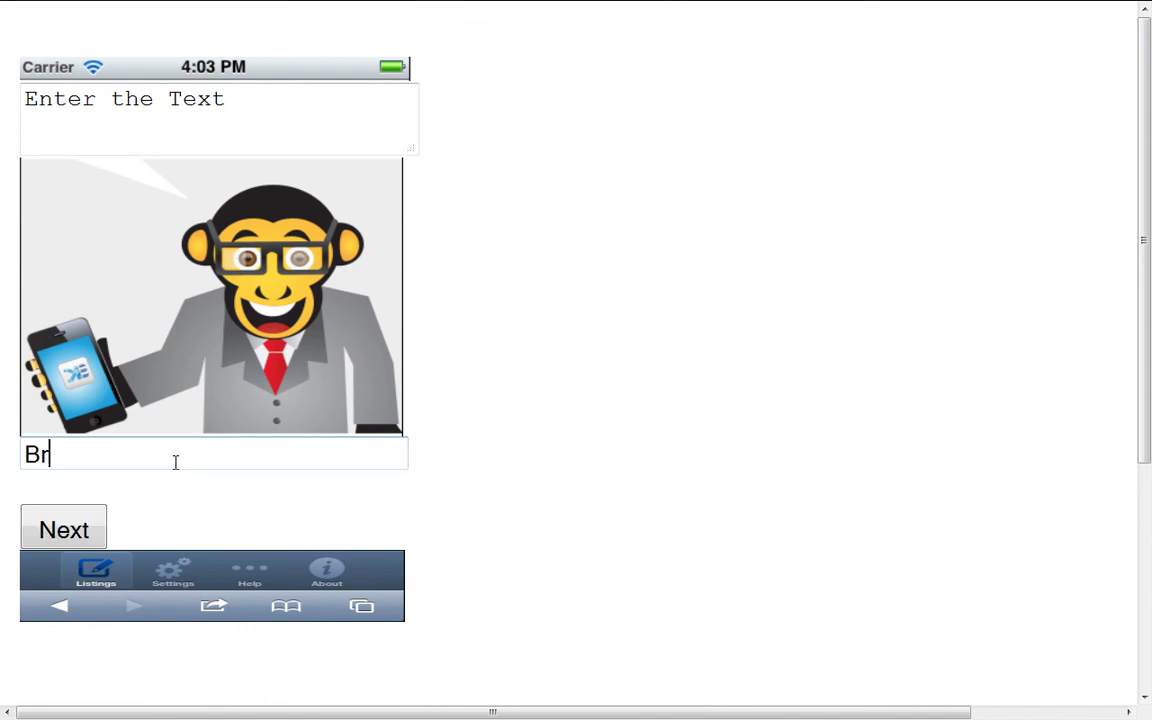
pyautogui.write('ave')
pyautogui.press('BackSpace')
pyautogui.write('e')
pyautogui.write('ry is s')
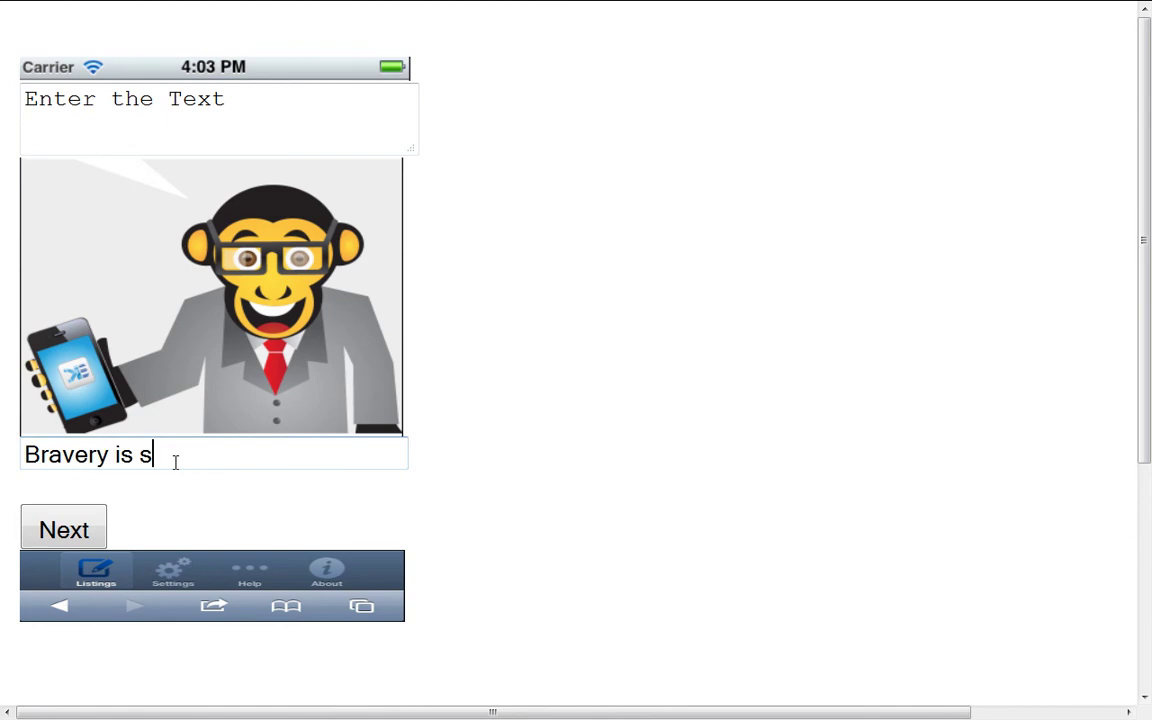
pyautogui.write('elle')
pyautogui.press('BackSpace')
pyautogui.write('ing a ven')
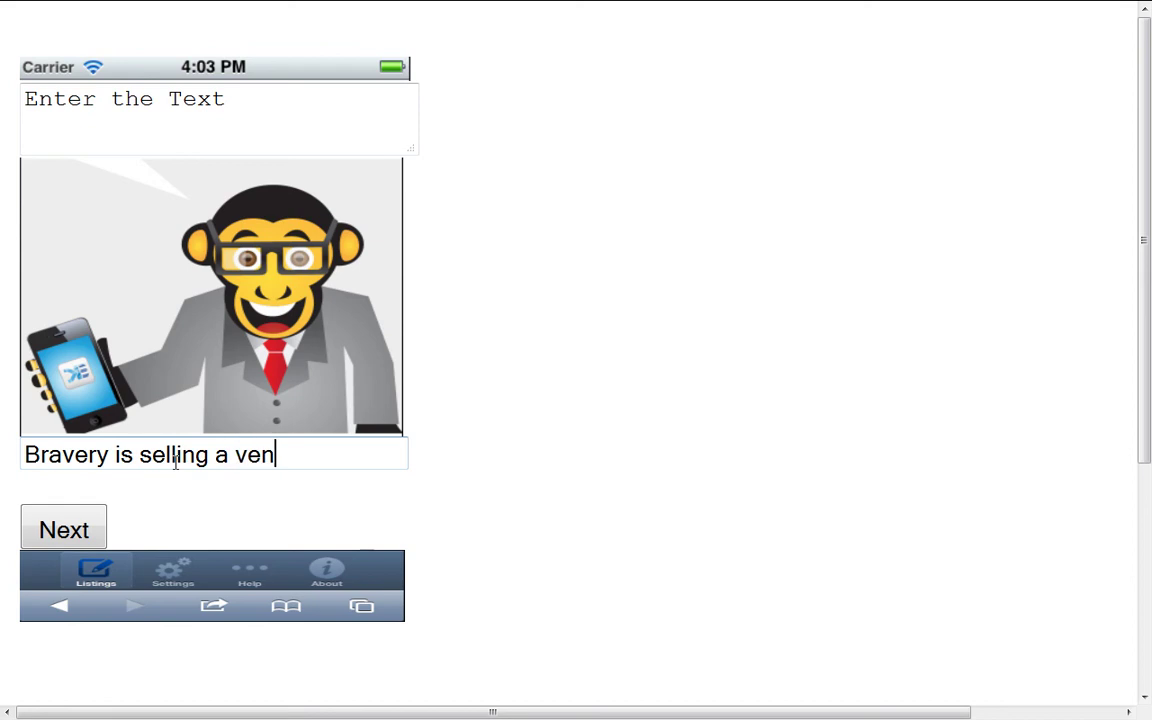
pyautogui.write('ding')
pyautogui.write(' machine wit')
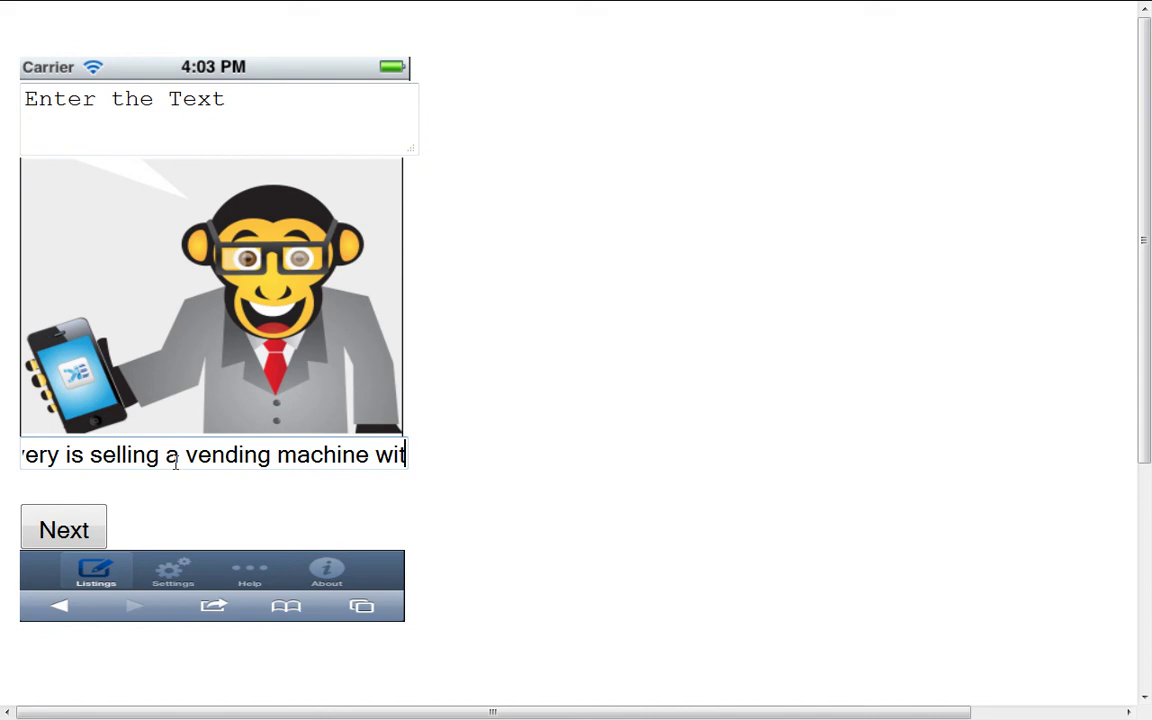
pyautogui.write('hin a ')
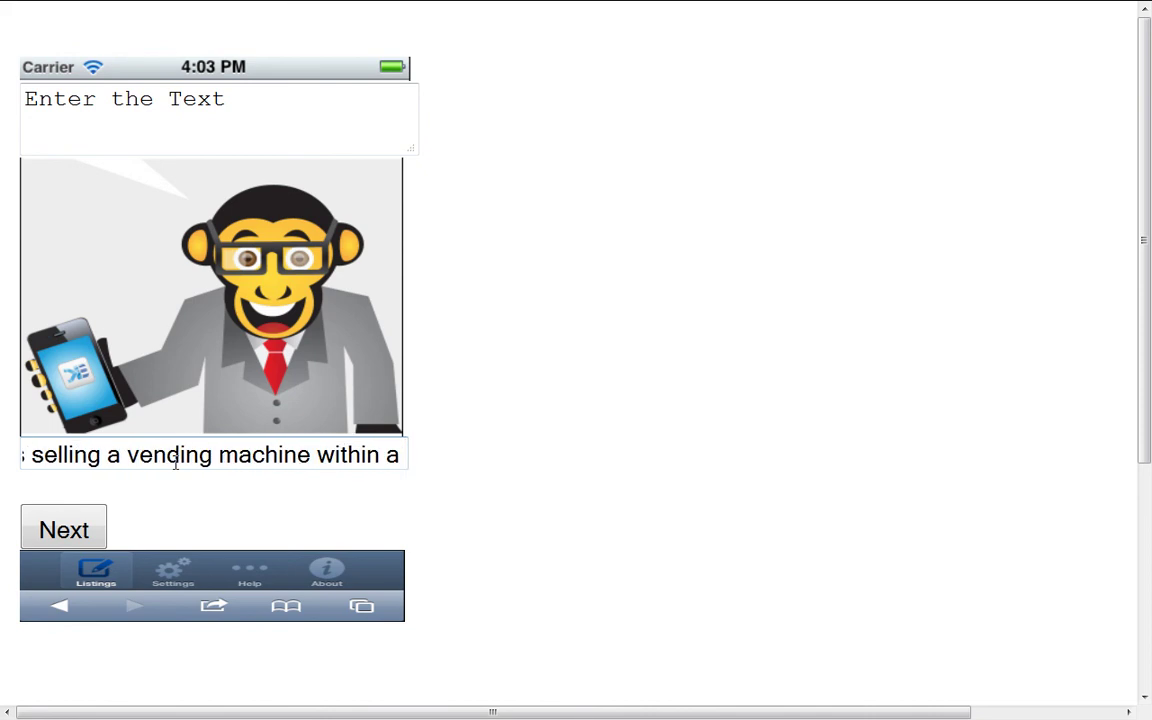
pyautogui.write('vending ')
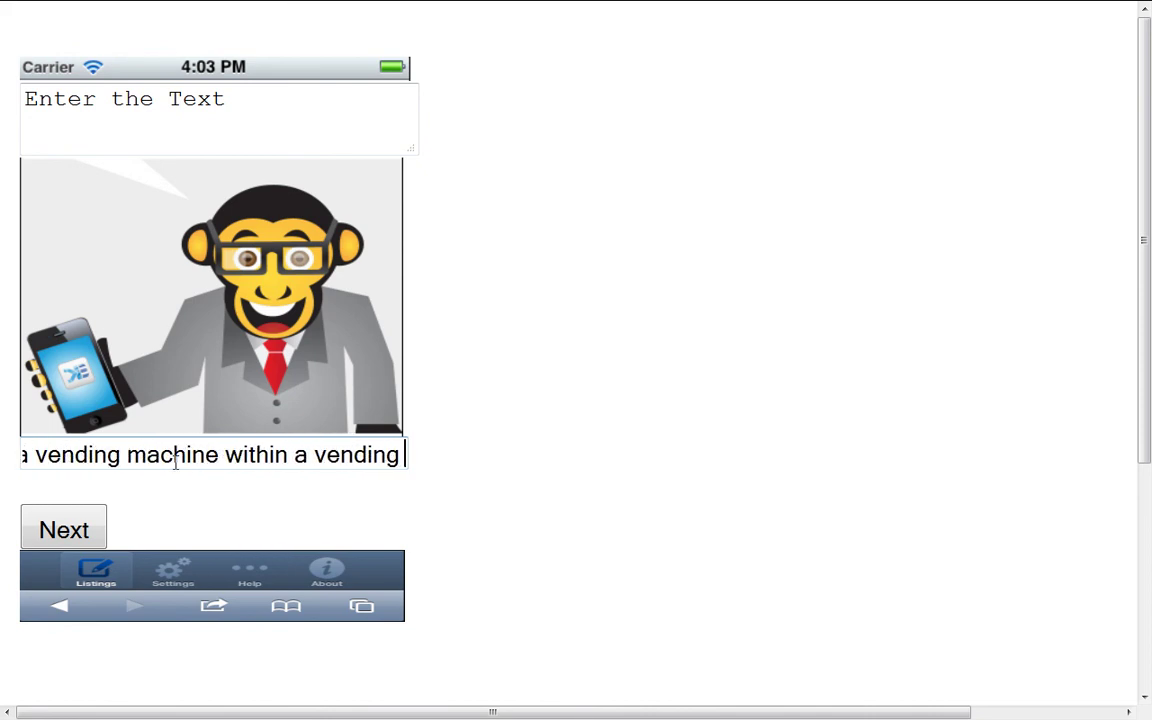
pyautogui.write('machine')
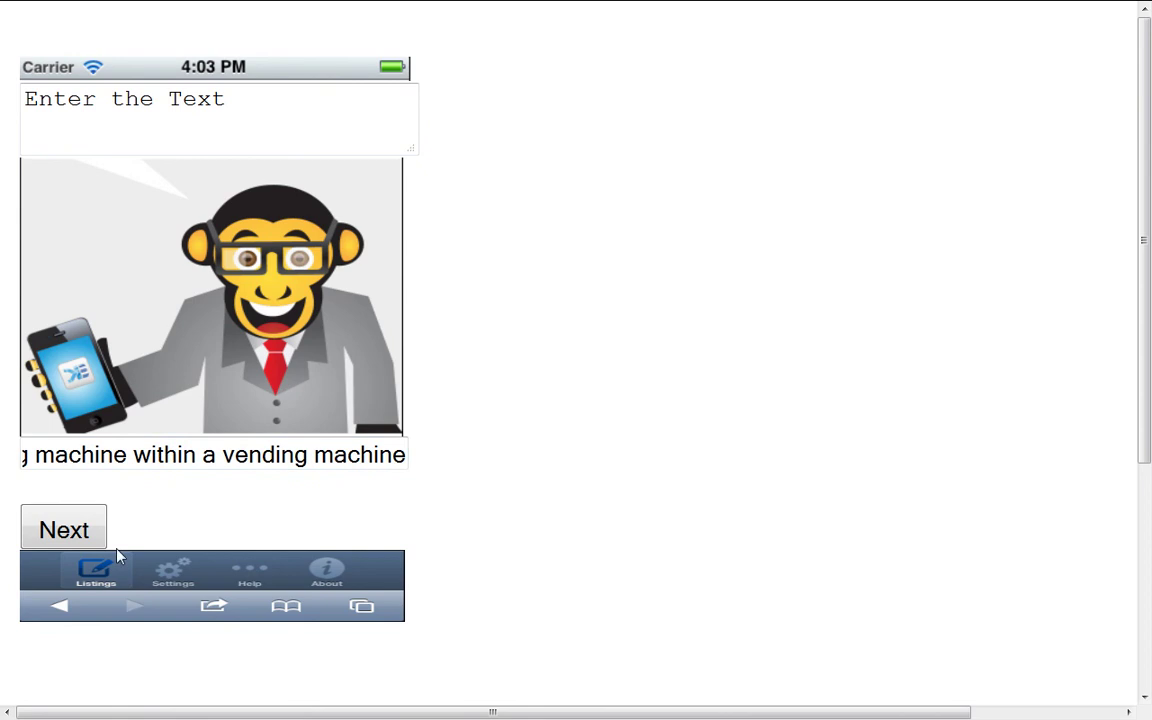
pyautogui.click(80, 541)
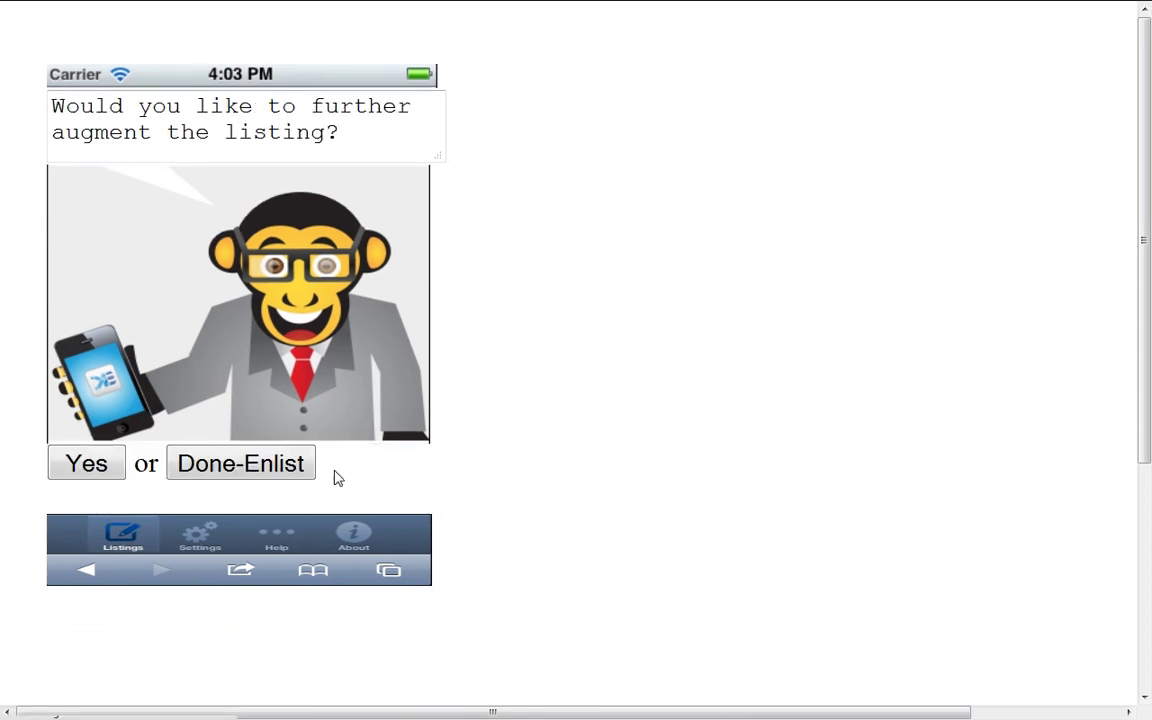
# - Send the finished listing to eBay and scroll the XML log to its end
pyautogui.click(230, 467)
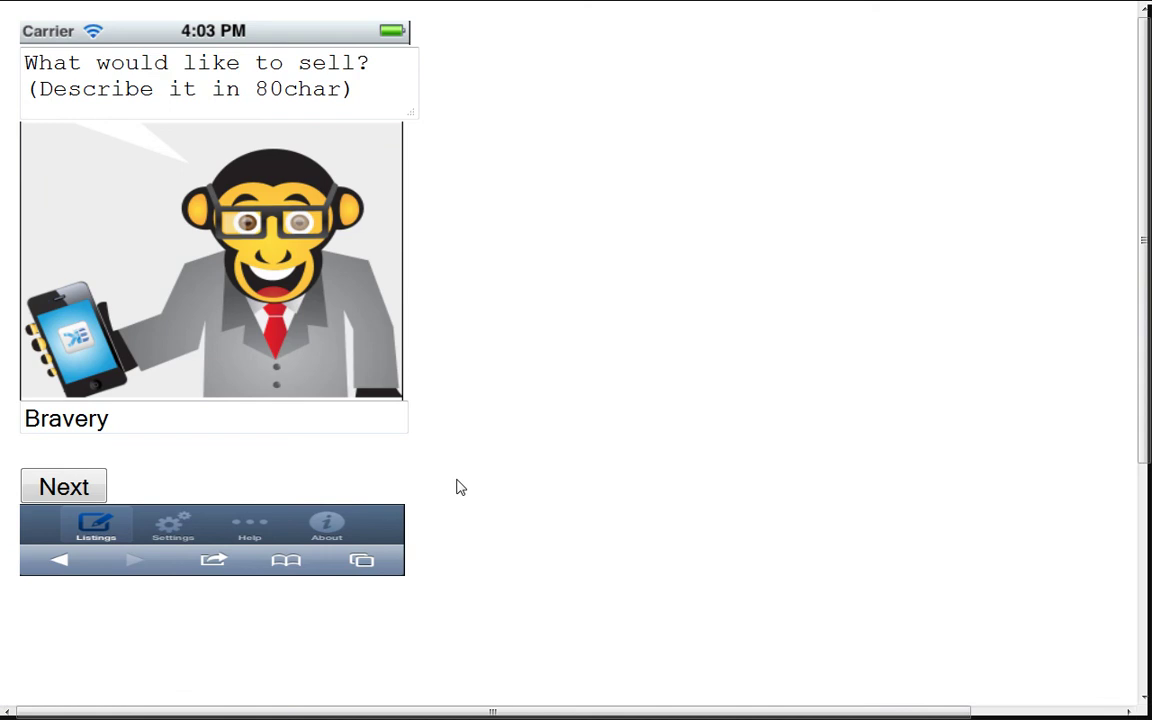
pyautogui.scroll(-5, 460, 487)
pyautogui.scroll(-1, 455, 490)
pyautogui.scroll(-5, 455, 490)
pyautogui.scroll(2, 455, 490)
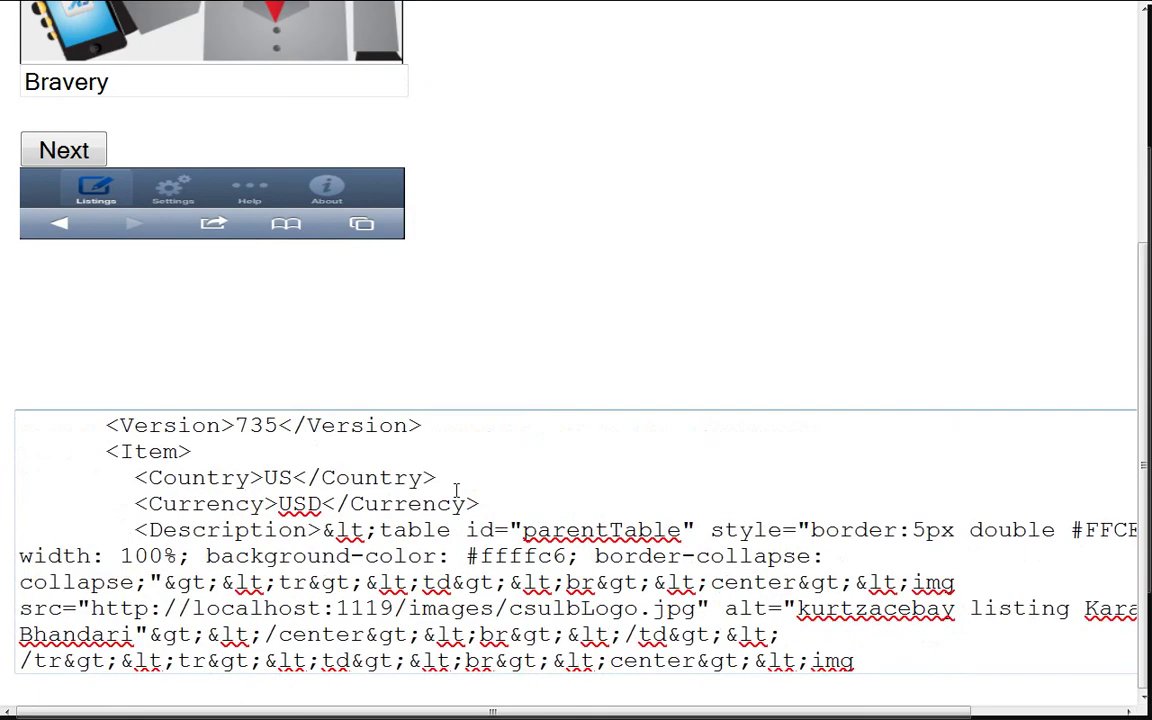
pyautogui.scroll(-5, 455, 490)
pyautogui.scroll(-5, 455, 490)
pyautogui.scroll(-5, 455, 490)
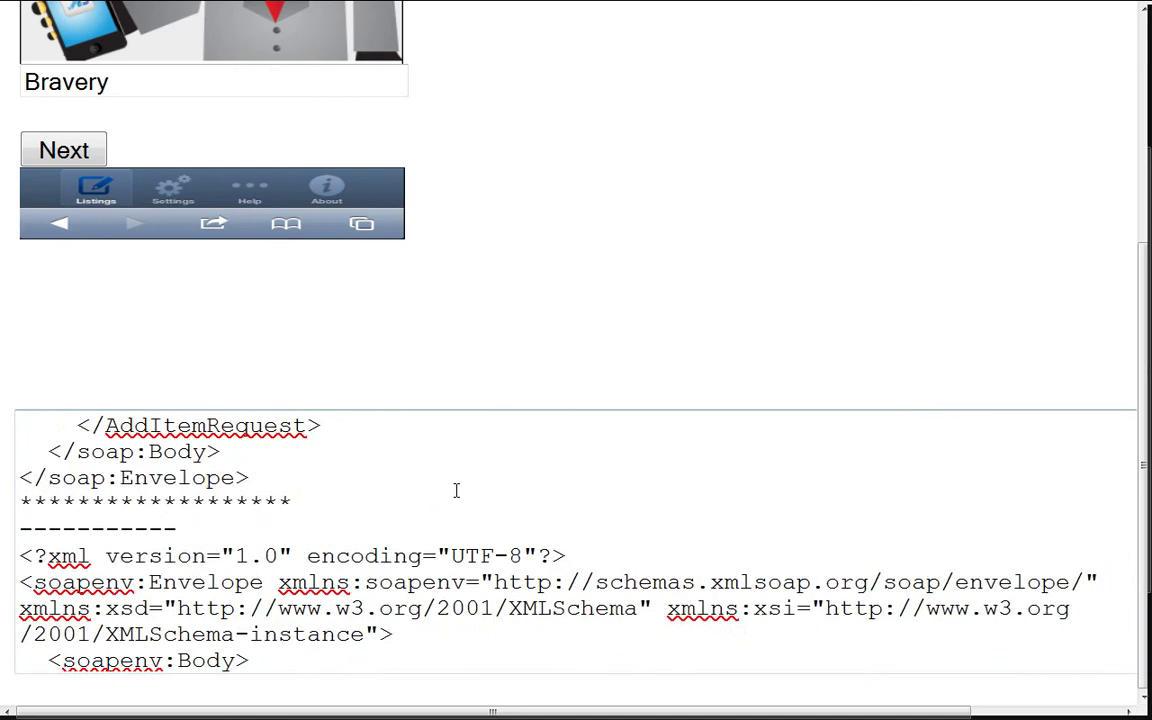
pyautogui.scroll(-5, 455, 490)
pyautogui.scroll(-5, 457, 488)
pyautogui.scroll(-5, 457, 490)
pyautogui.scroll(-5, 457, 495)
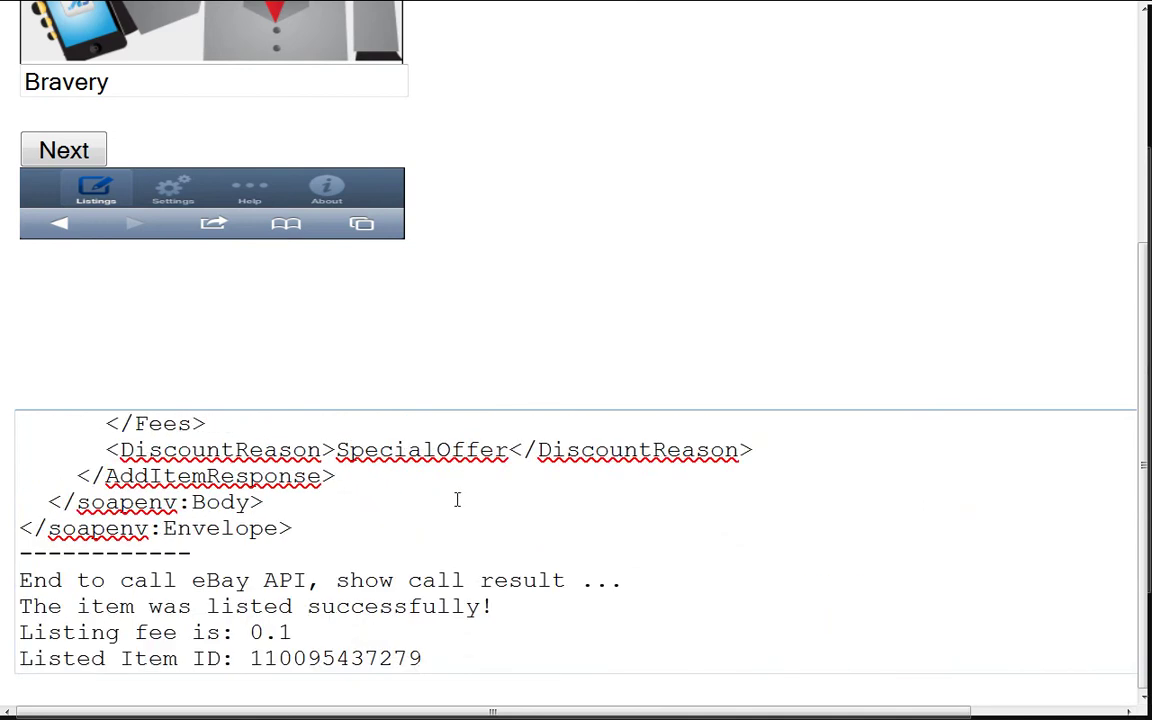
pyautogui.moveTo(250, 658); pyautogui.dragTo(422, 658)
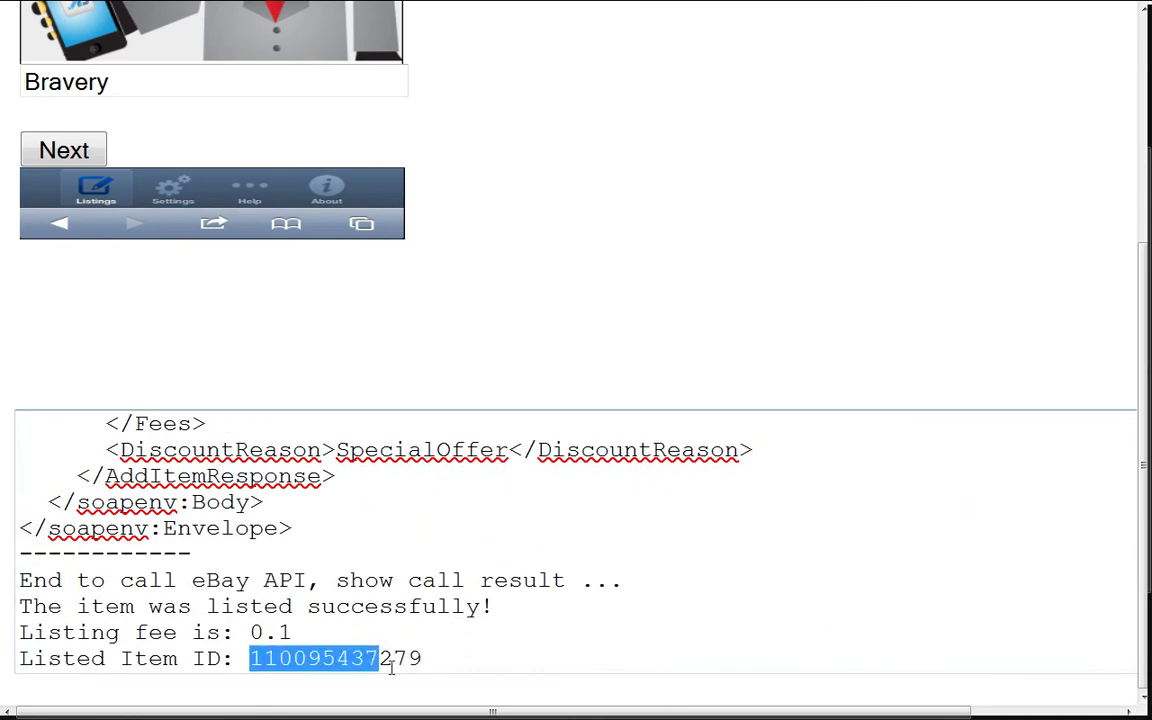
pyautogui.rightClick(372, 658)
pyautogui.click(470, 453)
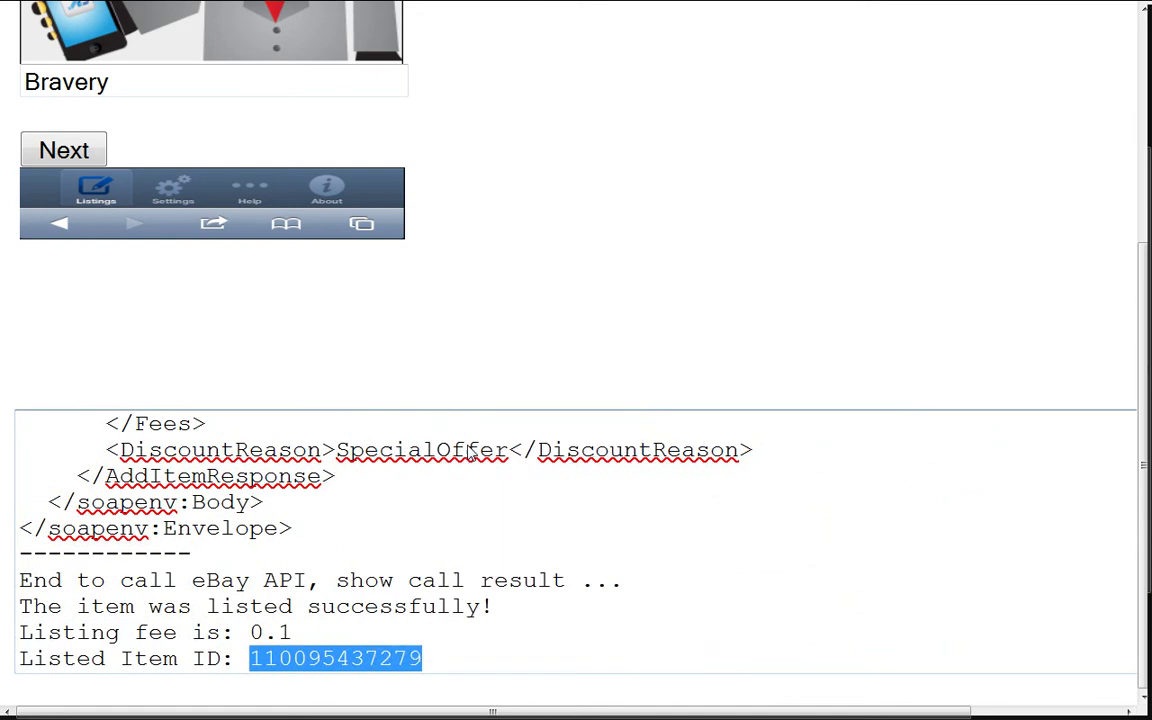
pyautogui.click(617, 199)
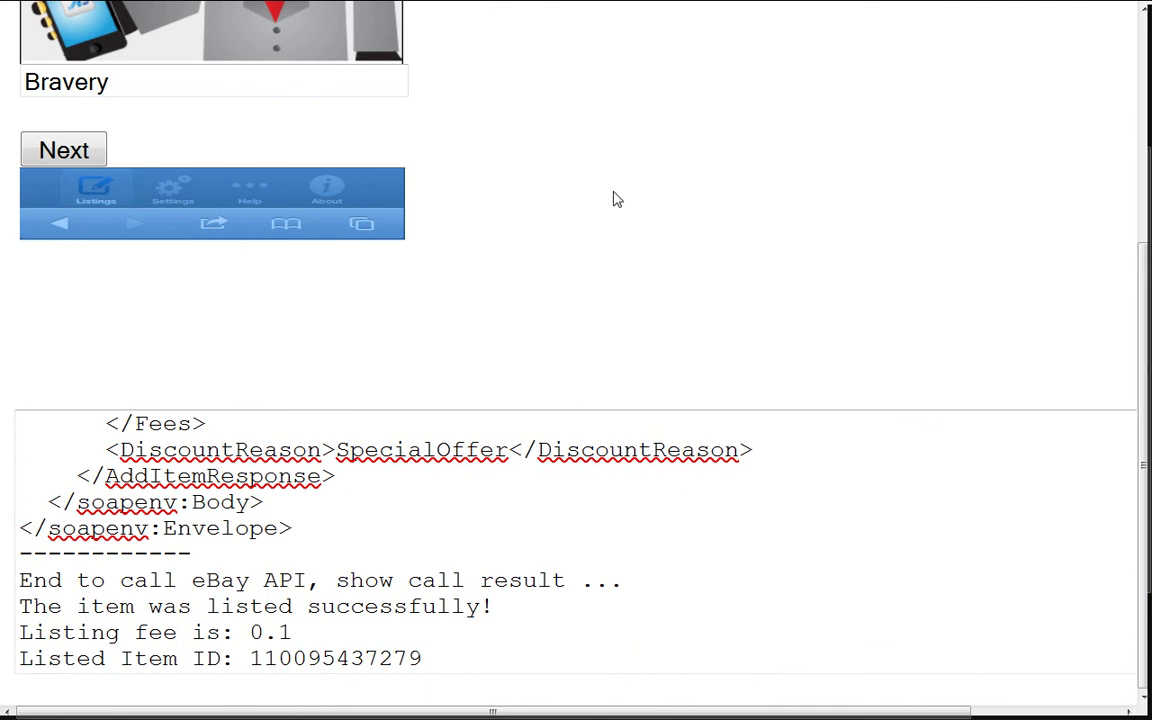
pyautogui.hotkey('alt', 'F4')
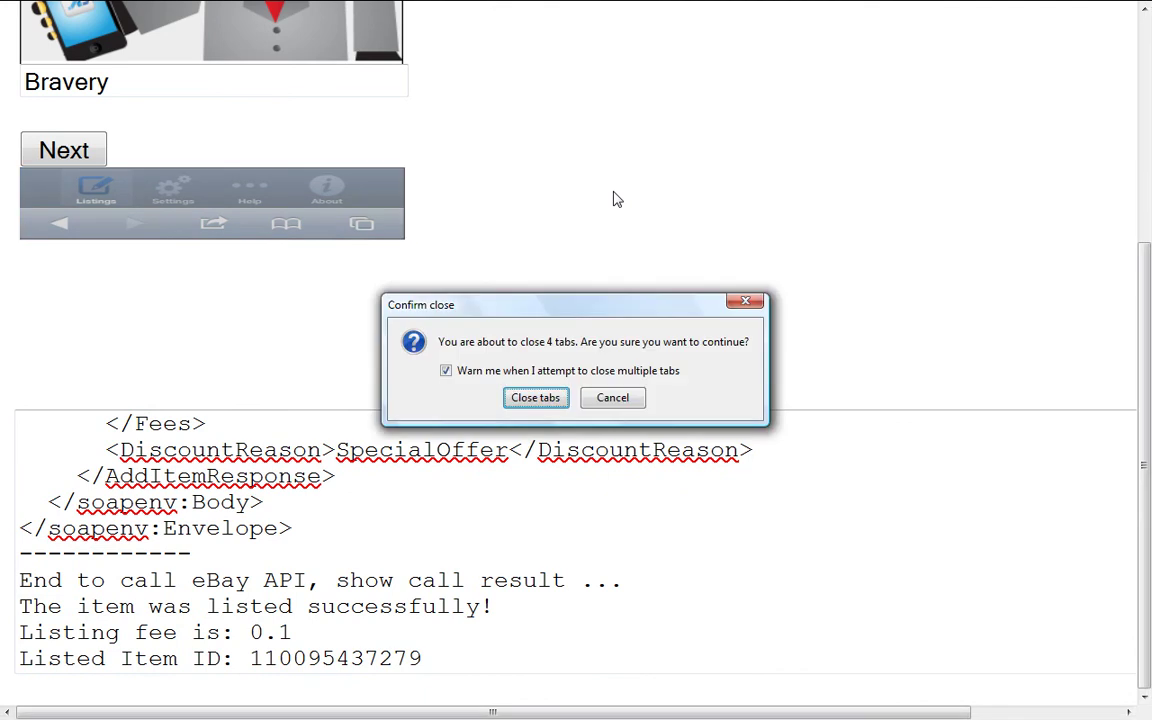
pyautogui.click(618, 398)
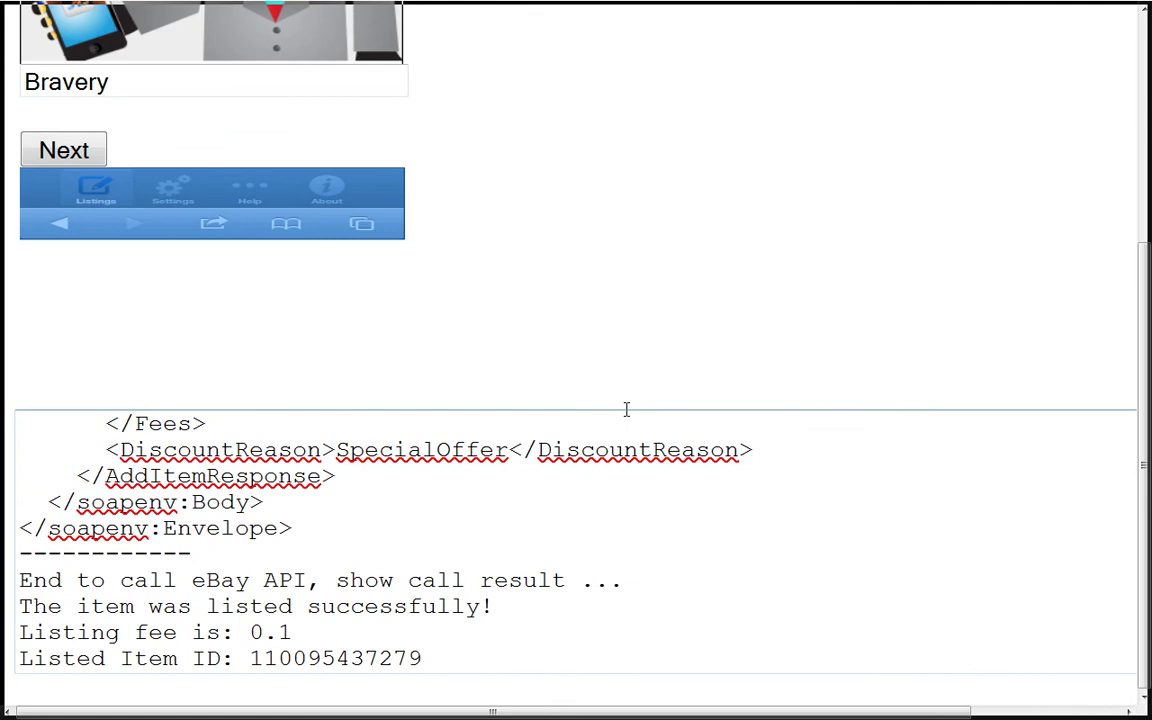
pyautogui.press('F12')
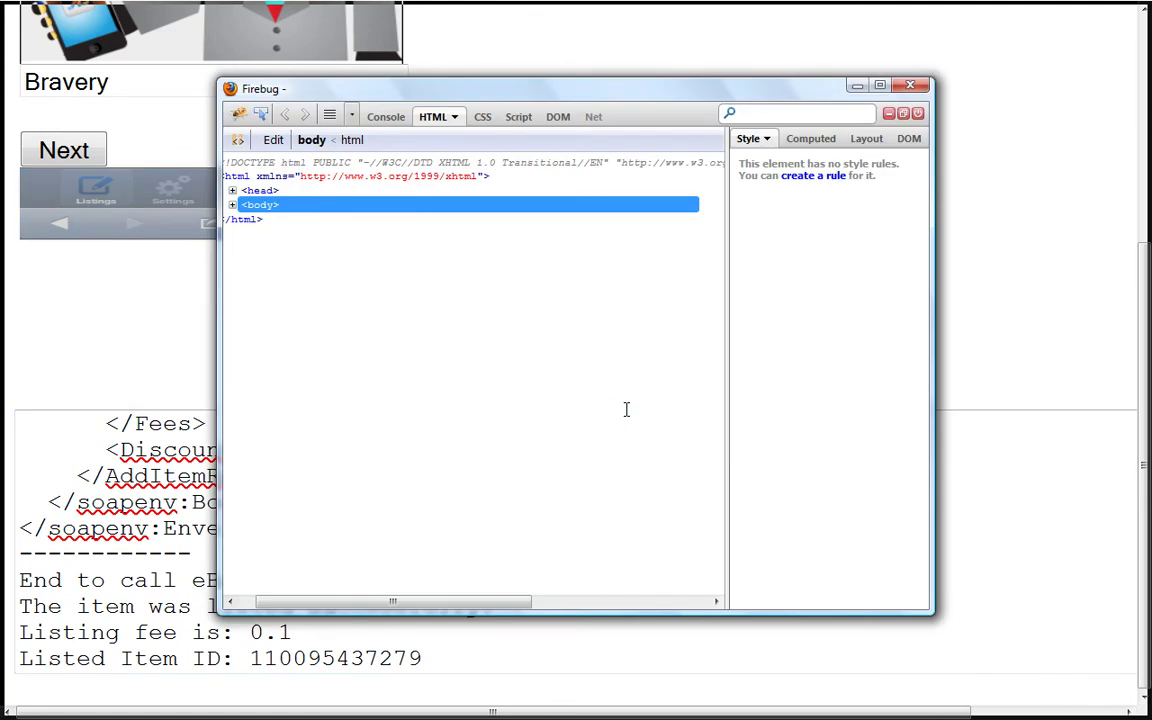
pyautogui.click(911, 85)
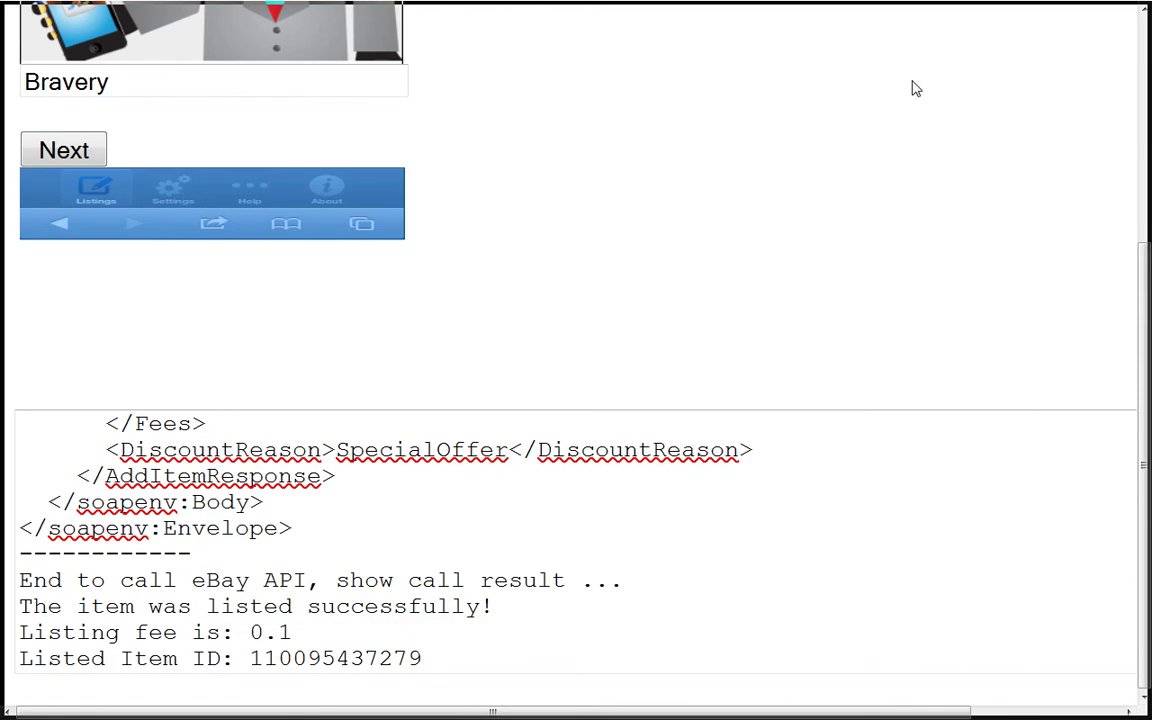
pyautogui.press('super')
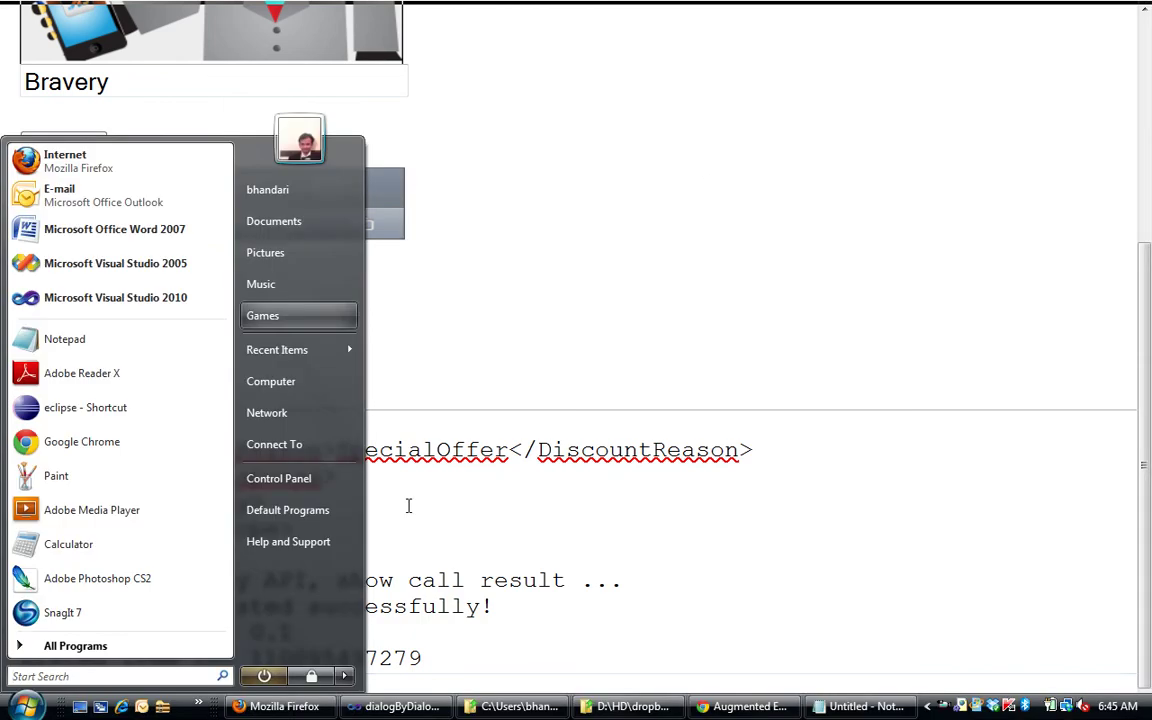
pyautogui.press('Escape')
pyautogui.press('super')
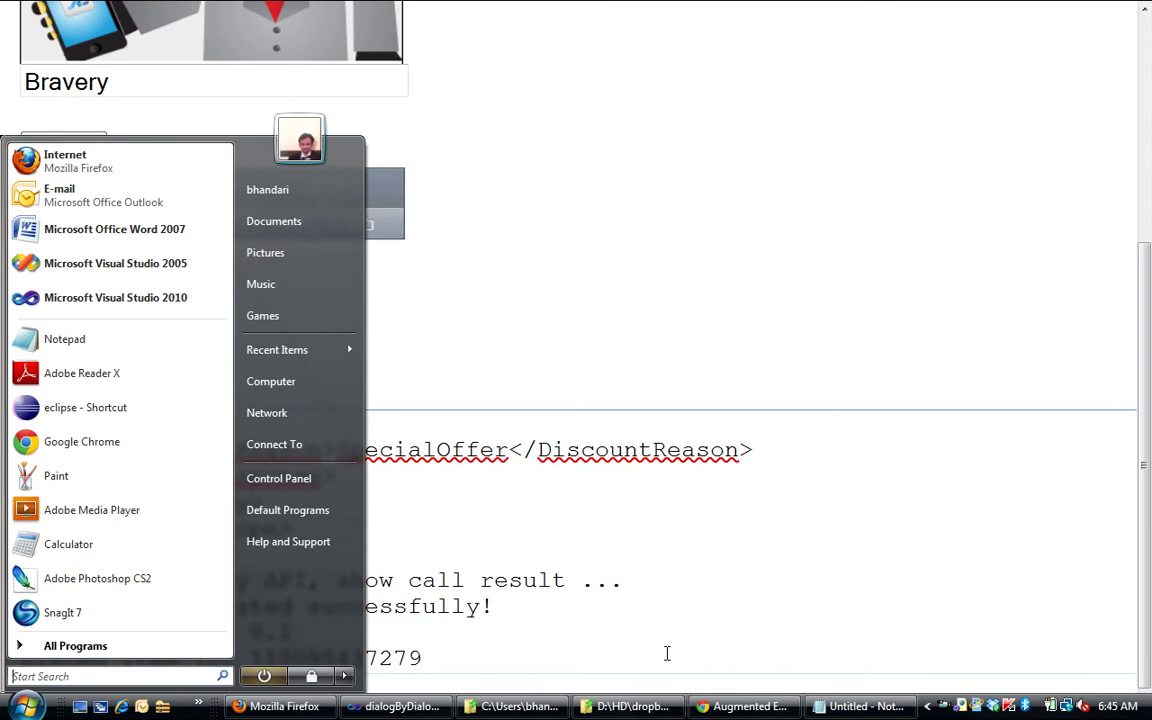
pyautogui.click(745, 707)
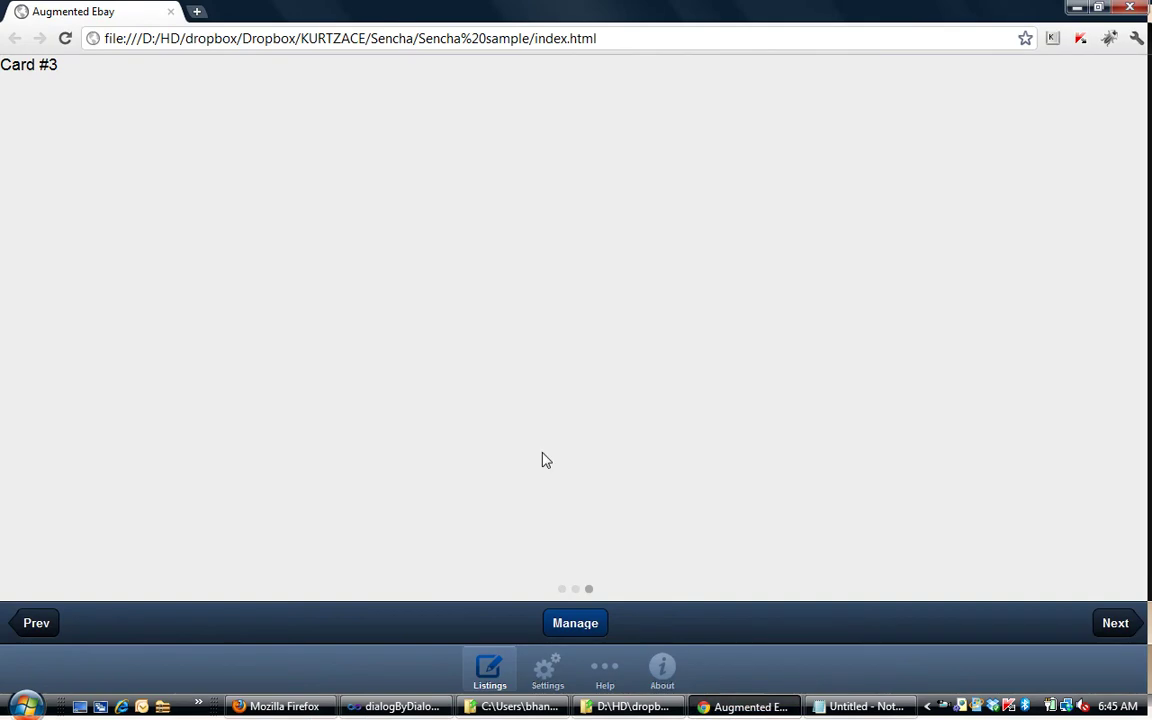
pyautogui.click(276, 707)
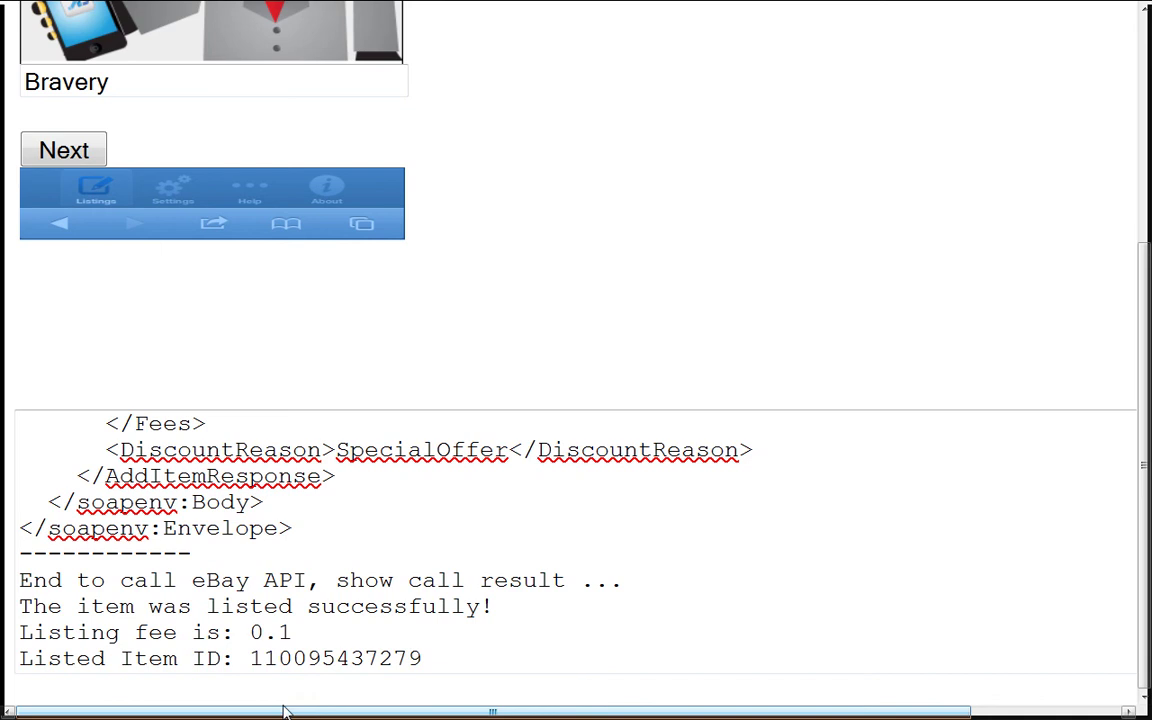
pyautogui.press('super')
pyautogui.click(283, 706)
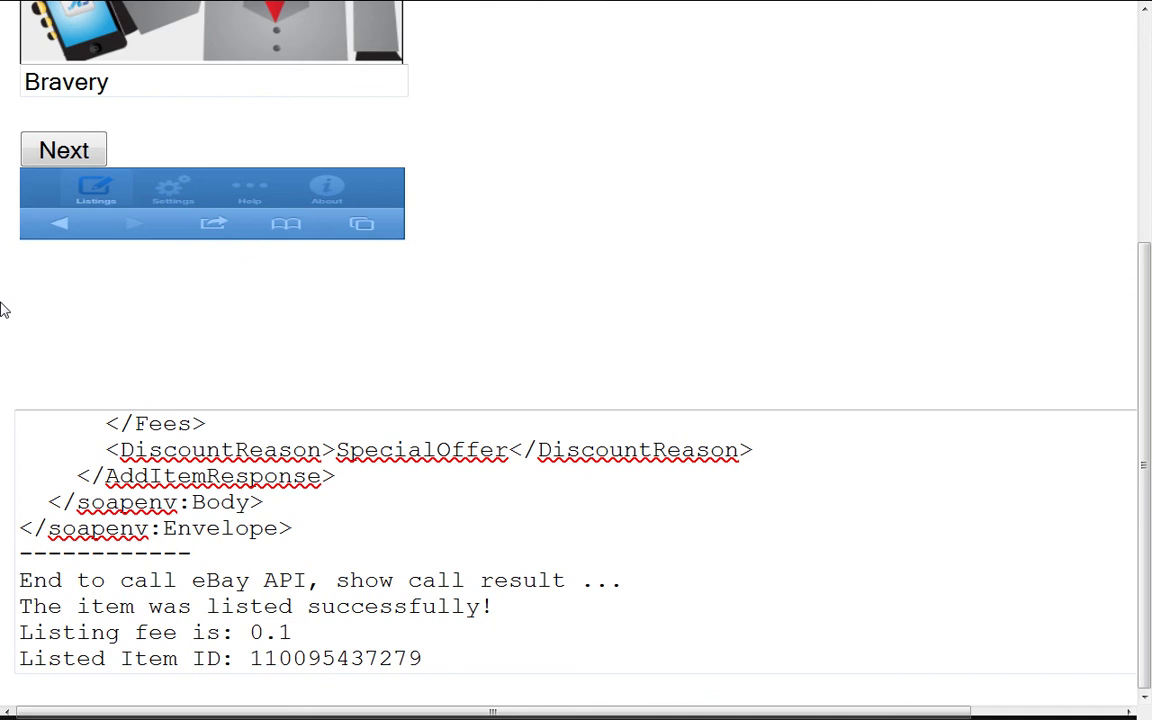
# - Launch a new Firefox window from the Start menu's Internet entry
pyautogui.click(15, 708)
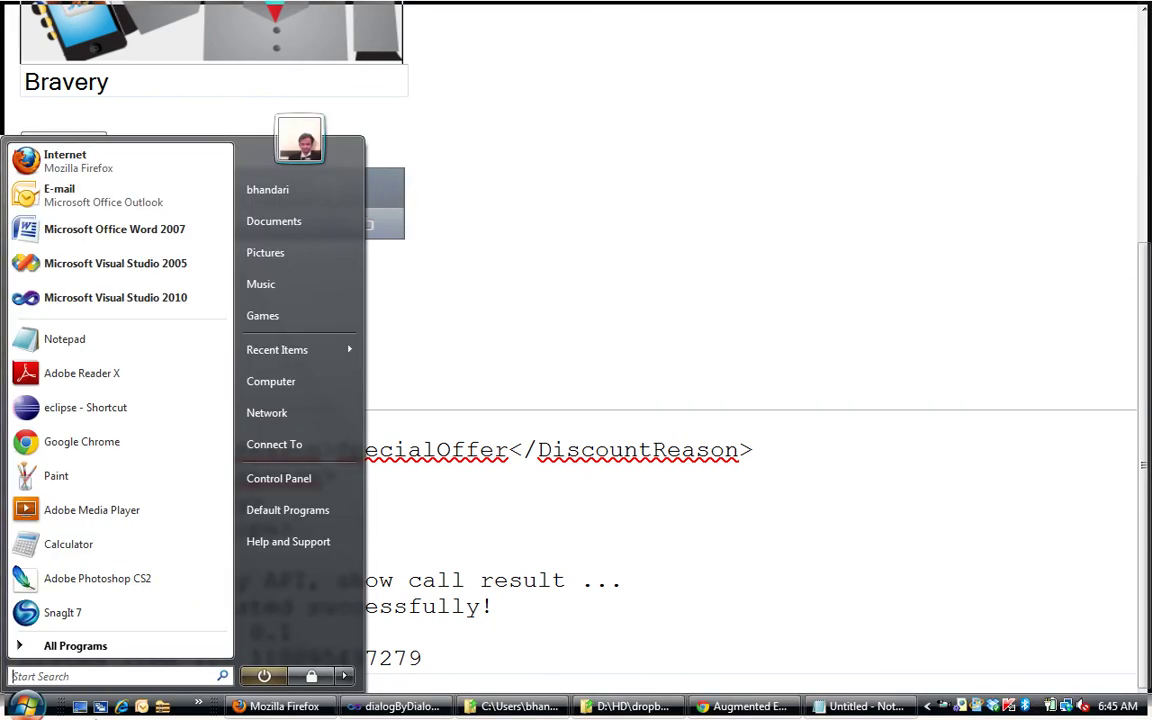
pyautogui.click(308, 716)
pyautogui.click(15, 708)
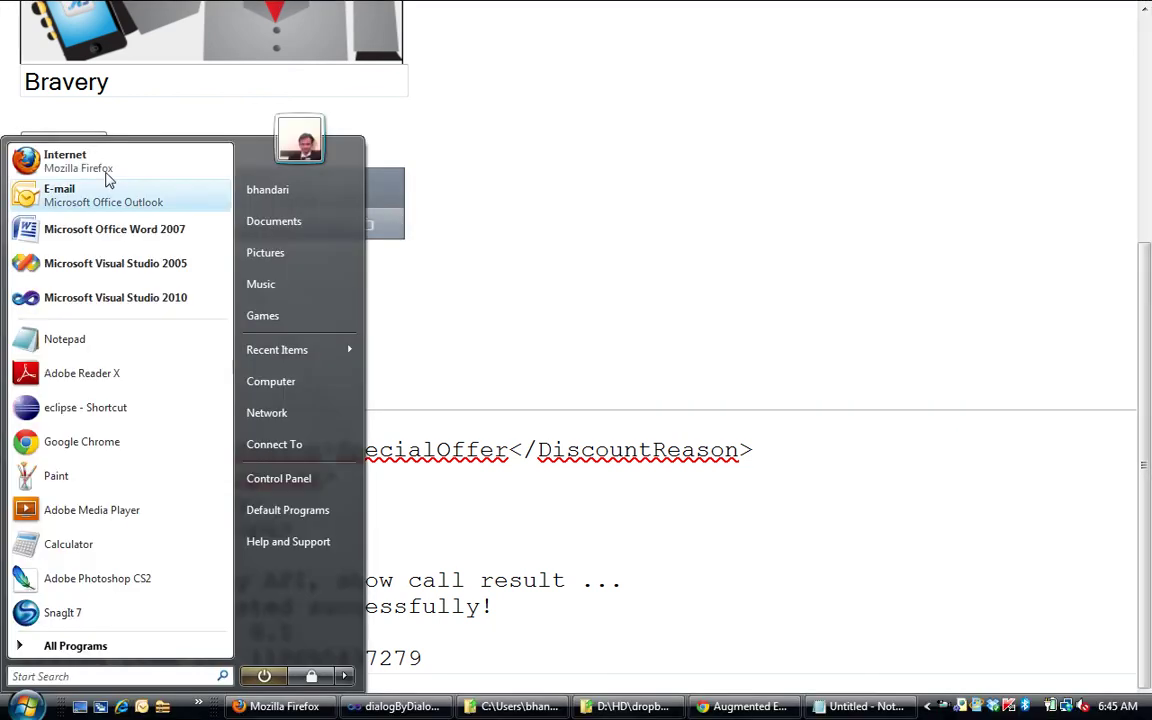
pyautogui.click(535, 275)
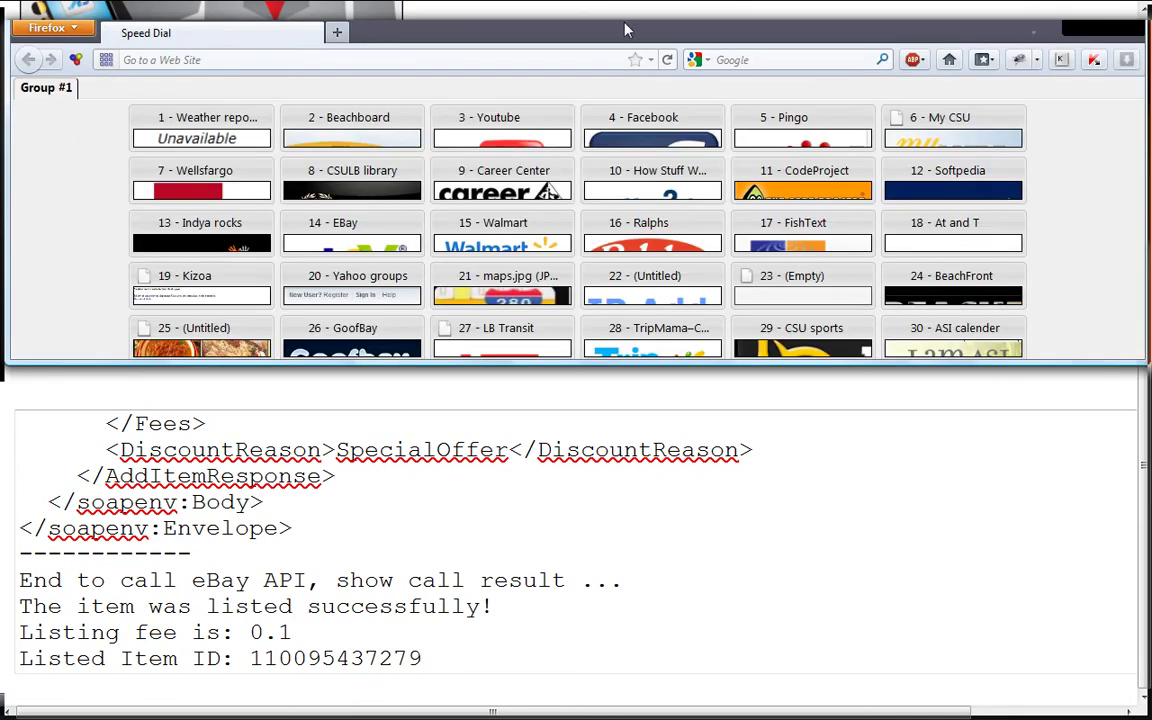
pyautogui.click(302, 59)
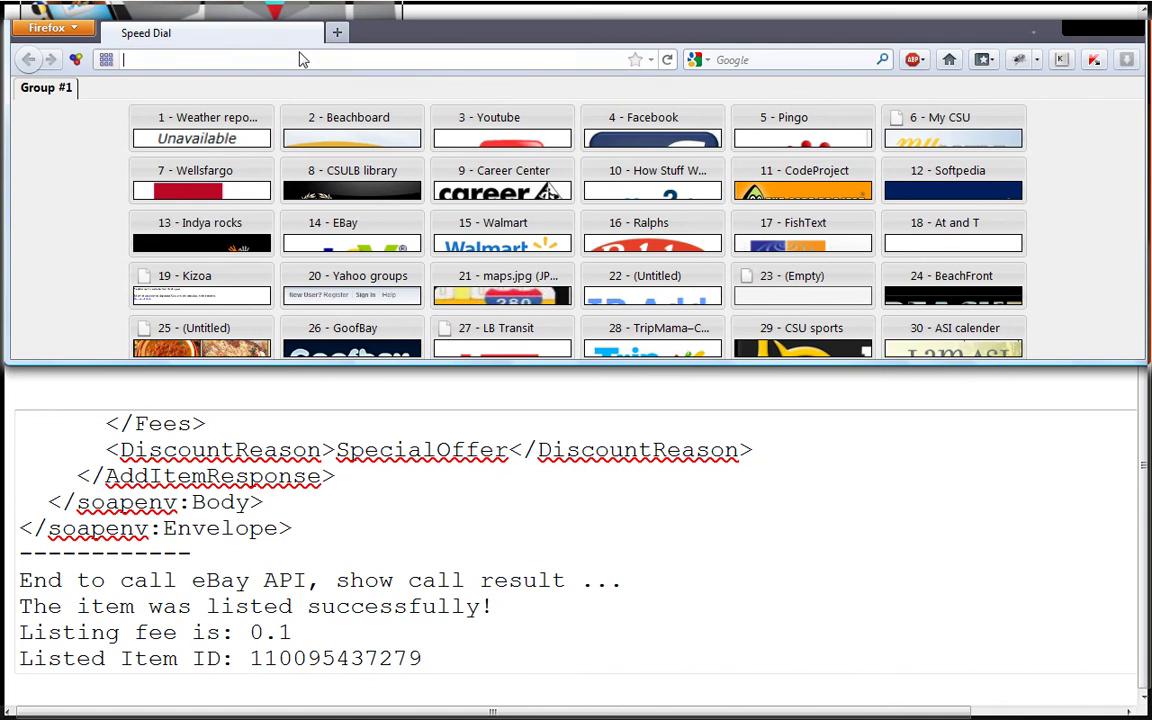
pyautogui.write('sandbox')
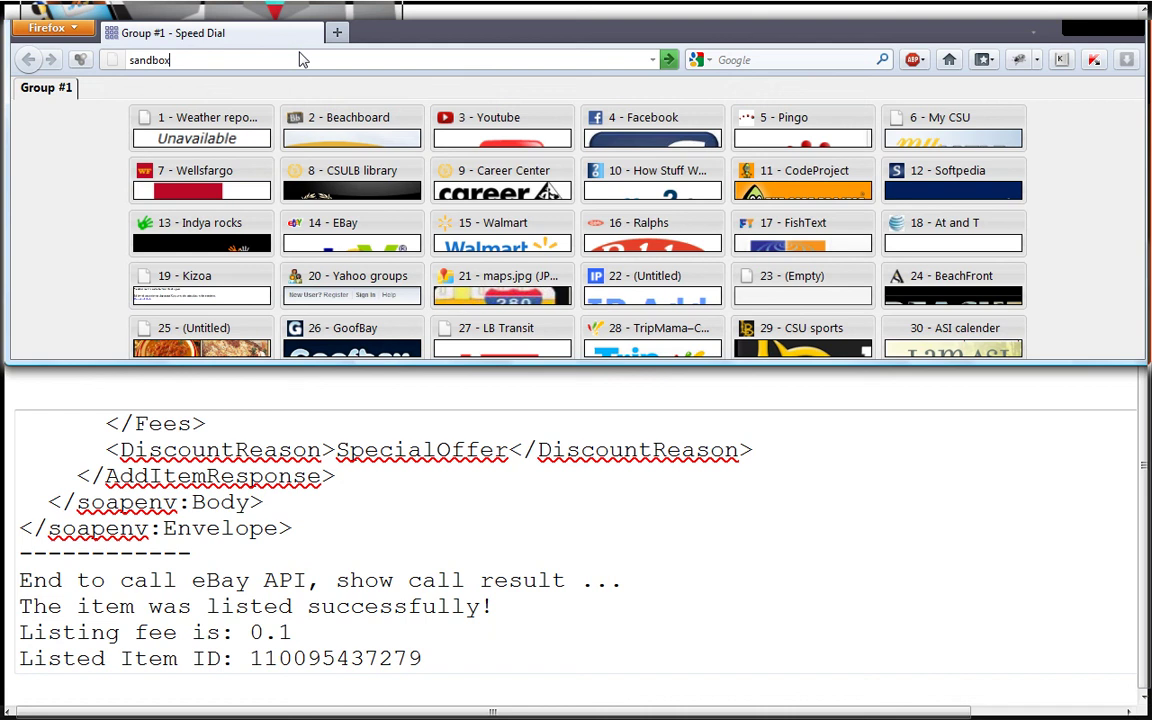
pyautogui.write('.ebay.c')
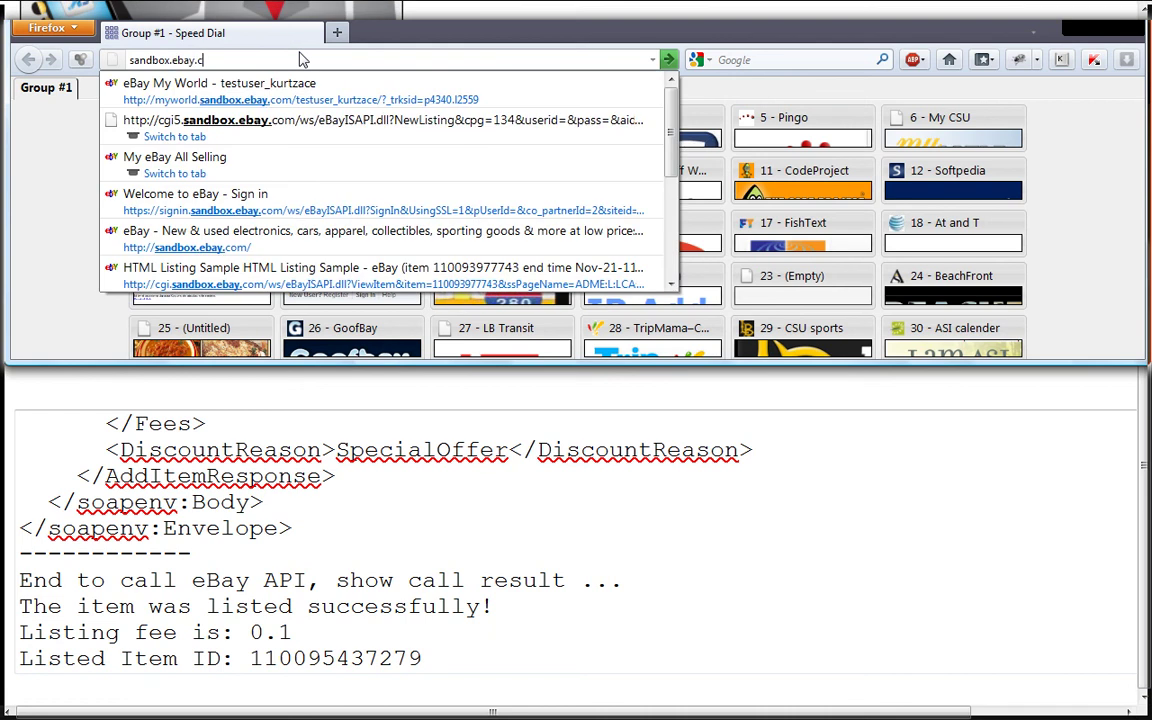
pyautogui.write('om')
pyautogui.press('Return')
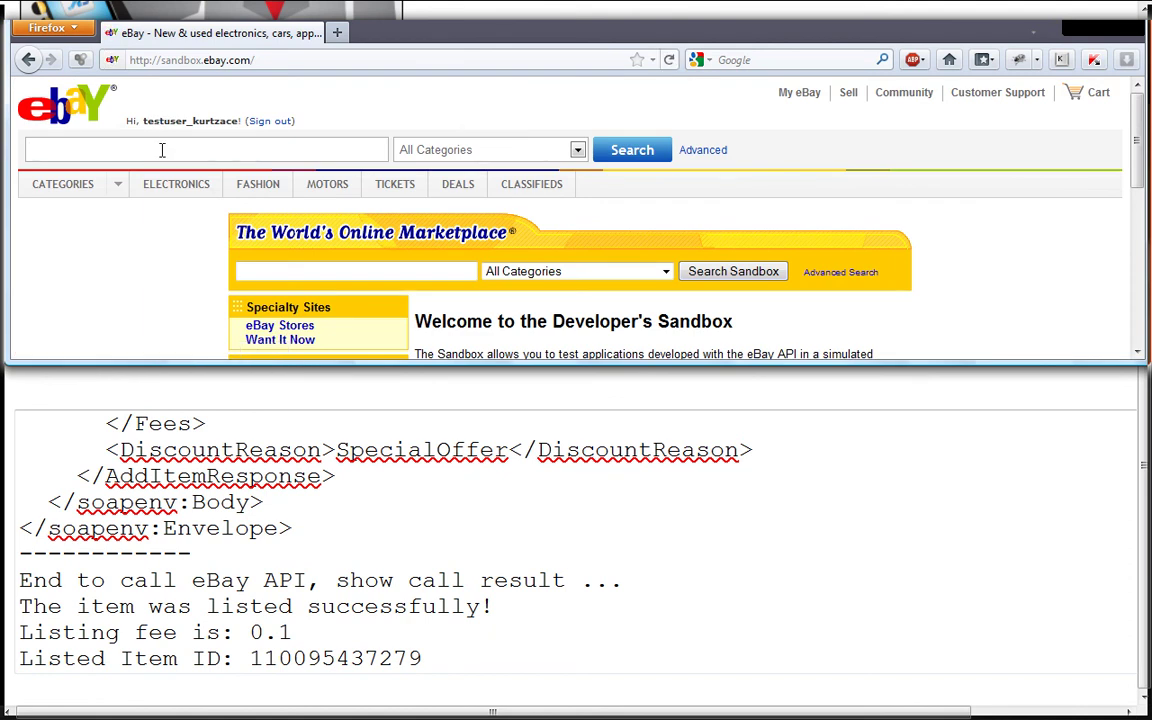
pyautogui.hotkey('ctrl', 'v')
pyautogui.press('Return')
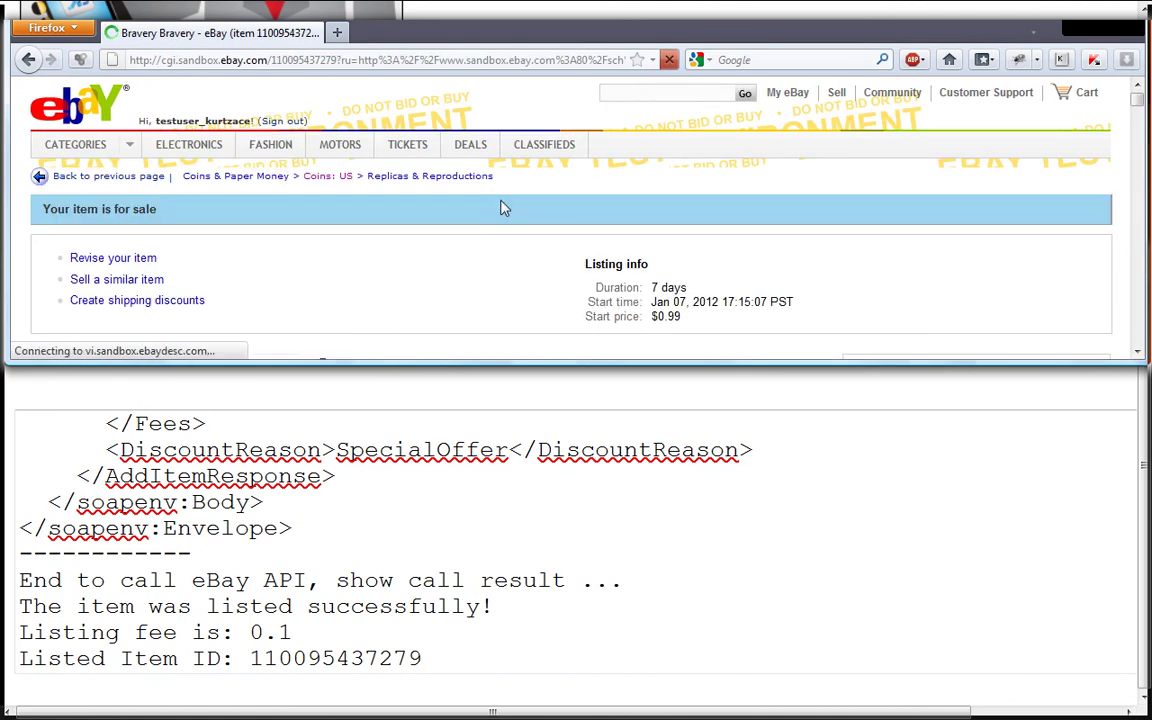
pyautogui.scroll(-2, 600, 160)
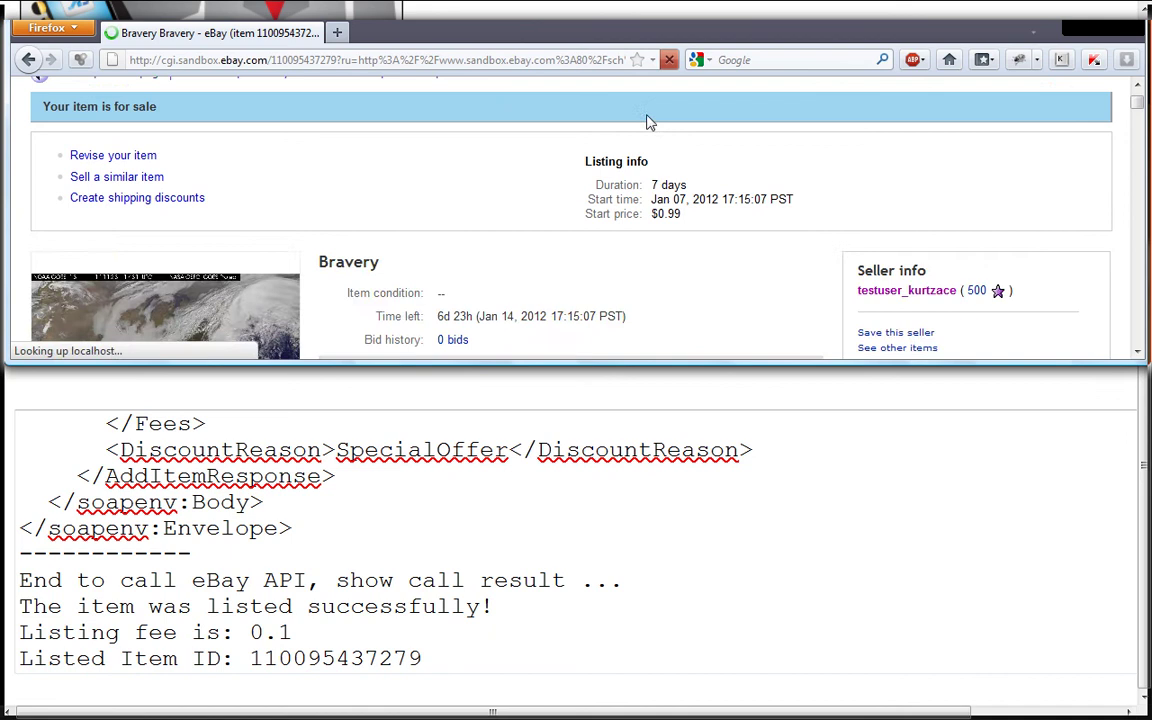
pyautogui.scroll(2, 650, 121)
pyautogui.click(633, 92)
pyautogui.hotkey('ctrl', 'v')
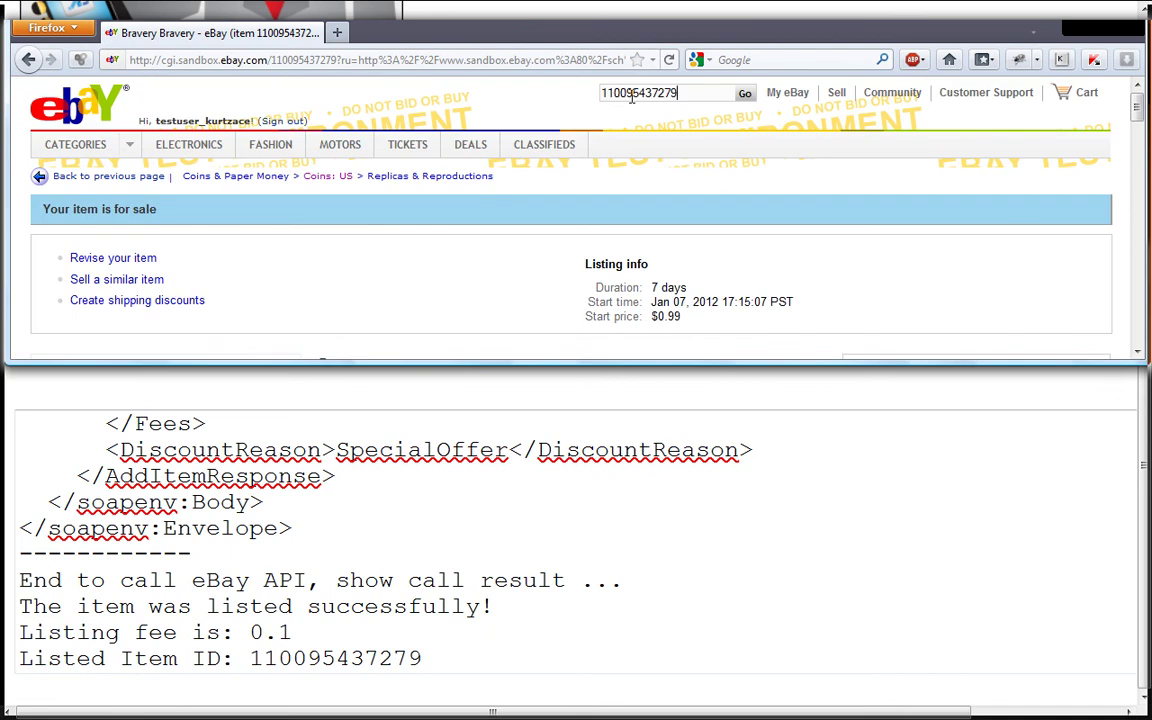
pyautogui.press('Return')
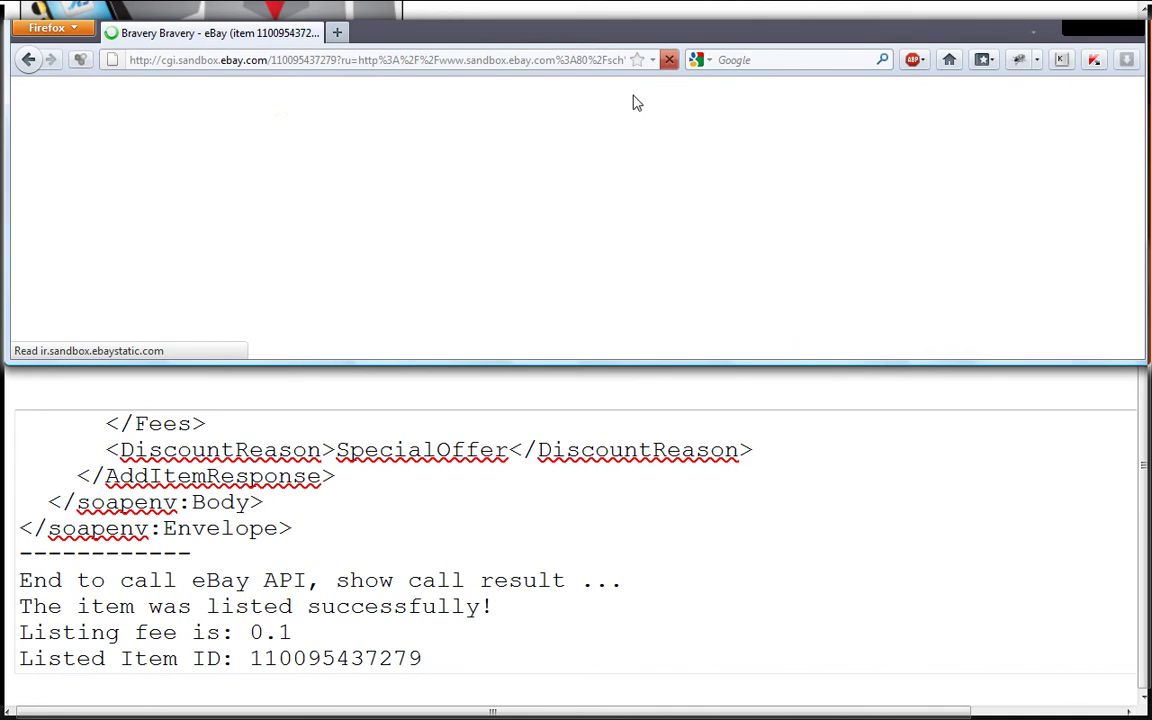
# - Scroll through the Bravery listing description and play the embedded video
pyautogui.scroll(-2, 743, 244)
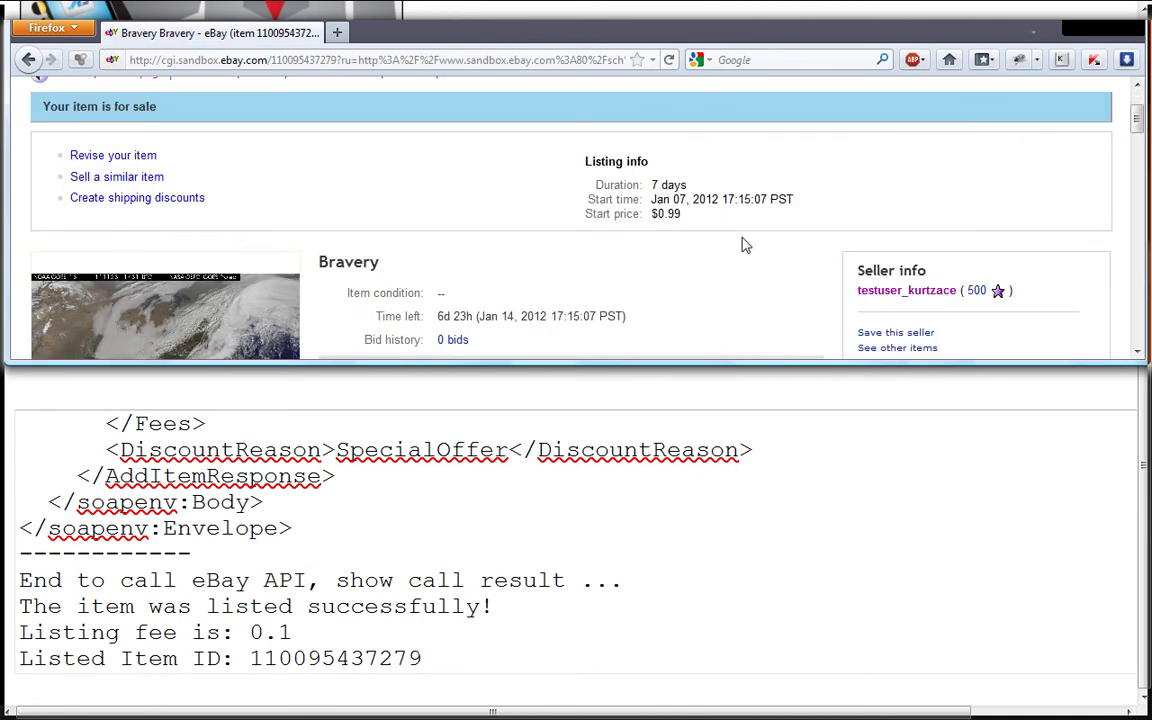
pyautogui.scroll(-2, 600, 258)
pyautogui.scroll(-2, 560, 240)
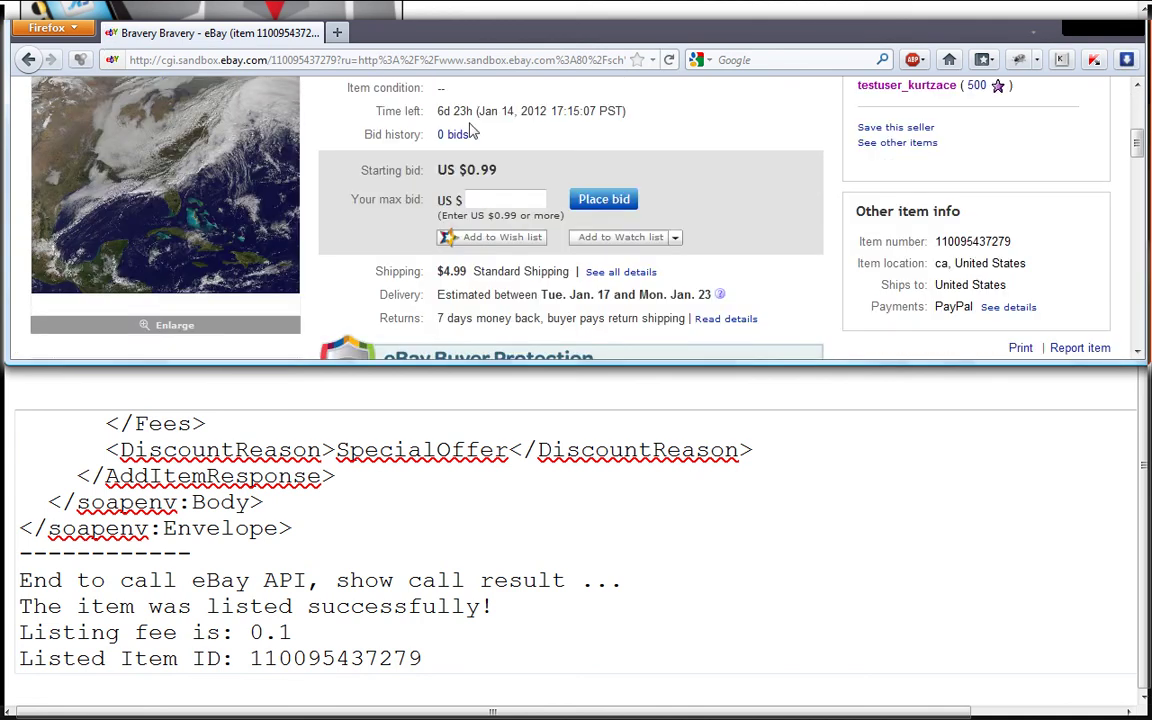
pyautogui.scroll(-2, 500, 120)
pyautogui.scroll(2, 490, 140)
pyautogui.scroll(-6, 506, 162)
pyautogui.scroll(-2, 506, 160)
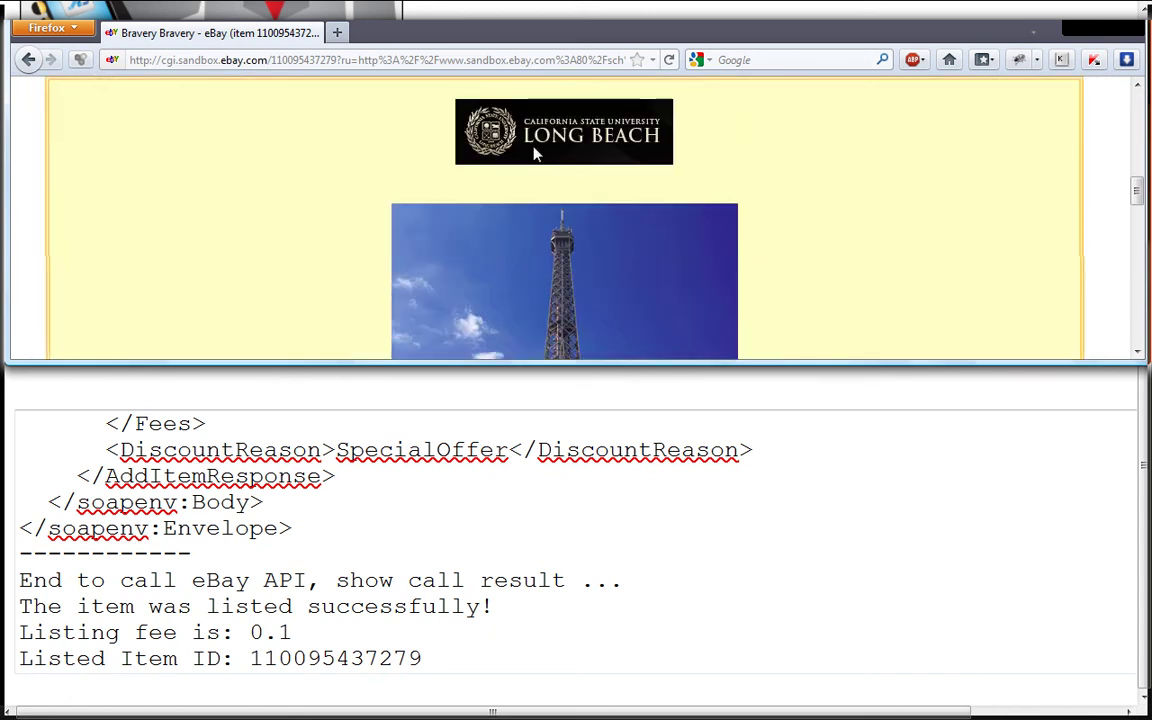
pyautogui.scroll(4, 550, 190)
pyautogui.scroll(-2, 563, 229)
pyautogui.scroll(-2, 563, 229)
pyautogui.scroll(-3, 522, 165)
pyautogui.scroll(-5, 580, 190)
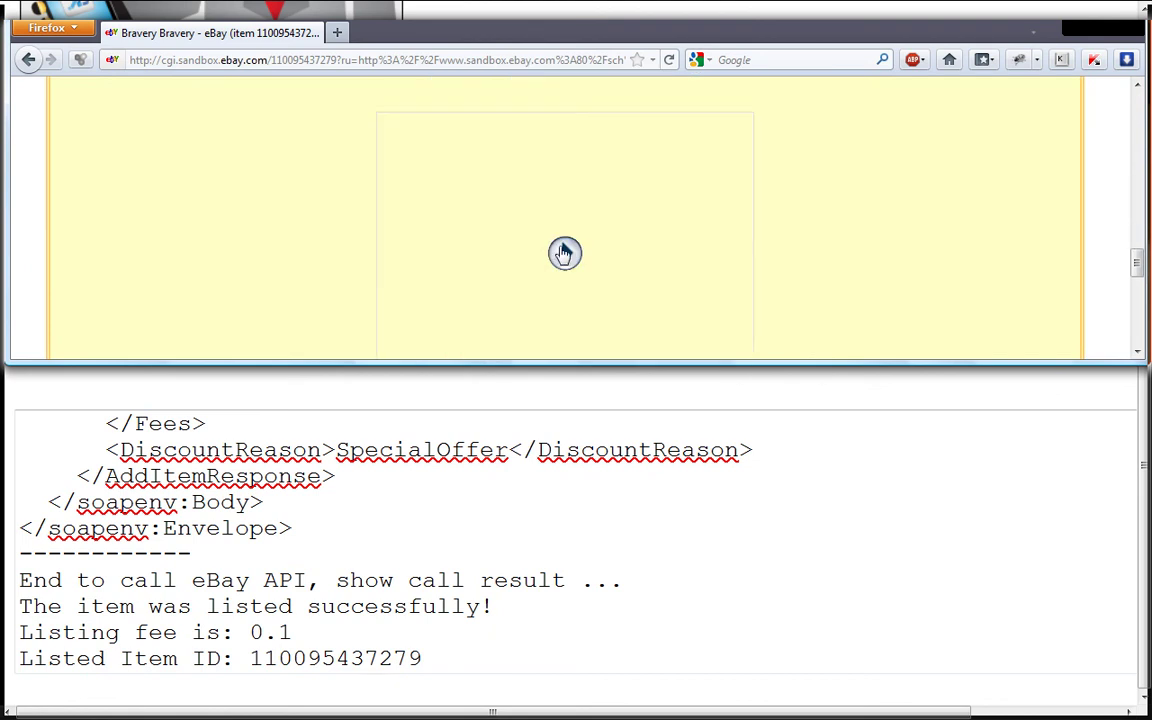
pyautogui.click(564, 253)
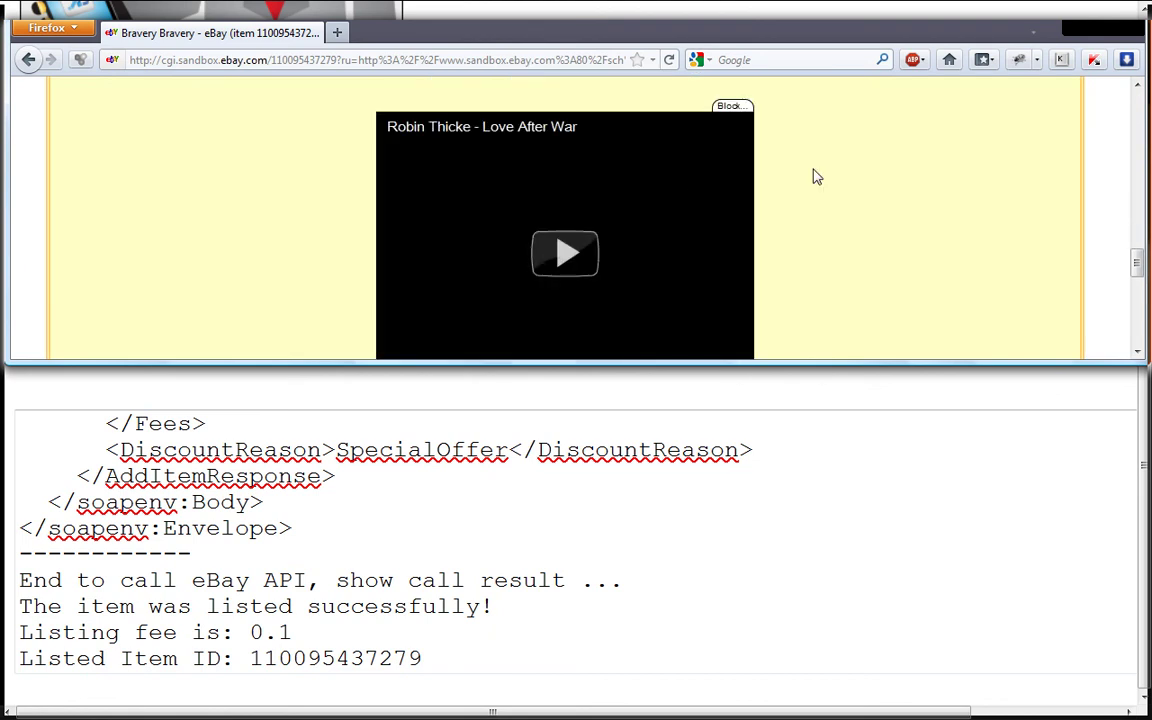
# - Open the attached gprs idea.txt link, close it, and scroll back up
pyautogui.scroll(-4, 593, 252)
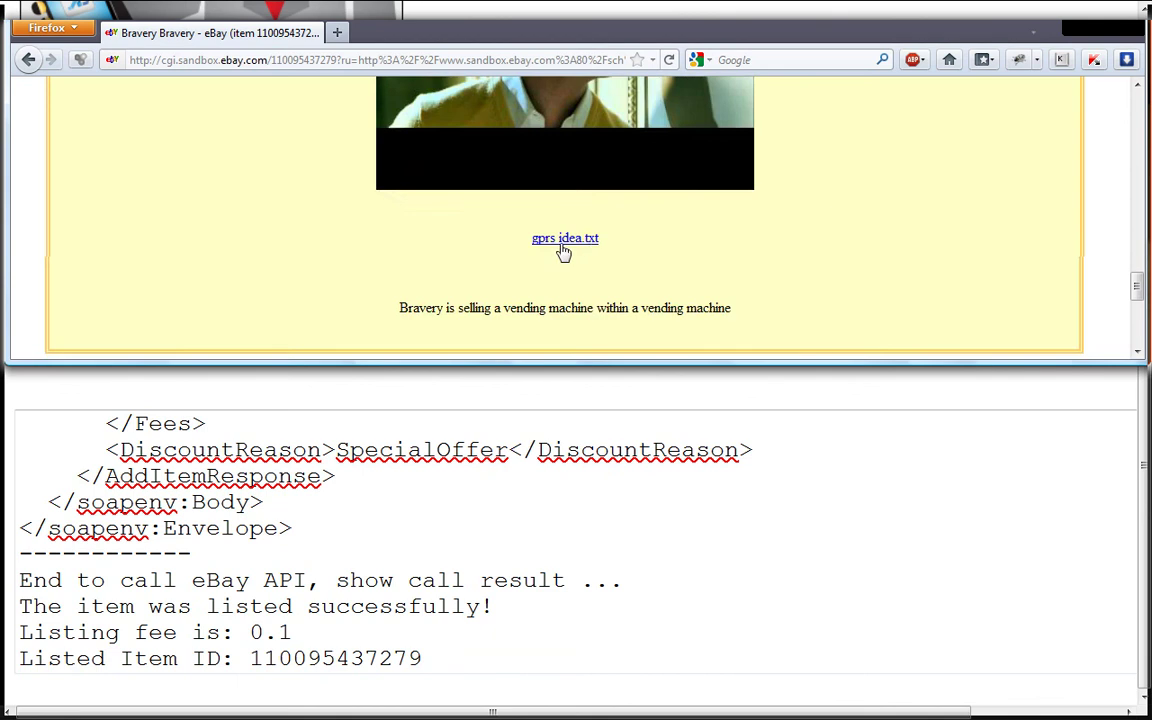
pyautogui.click(563, 242)
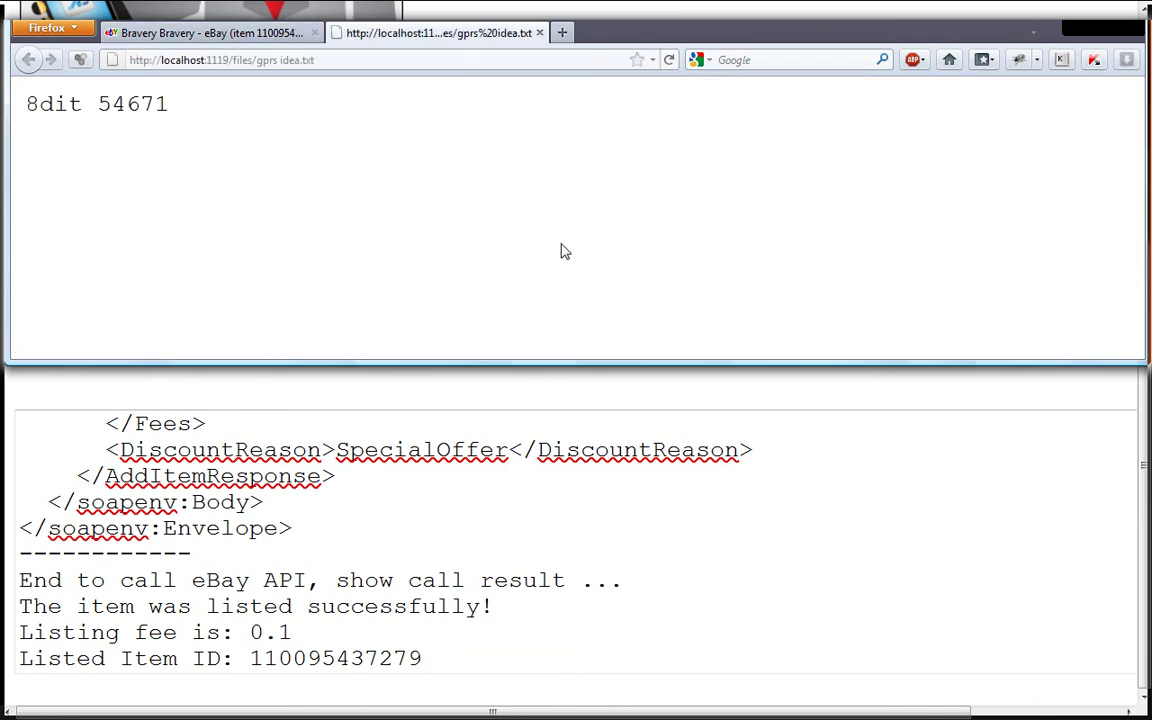
pyautogui.click(540, 33)
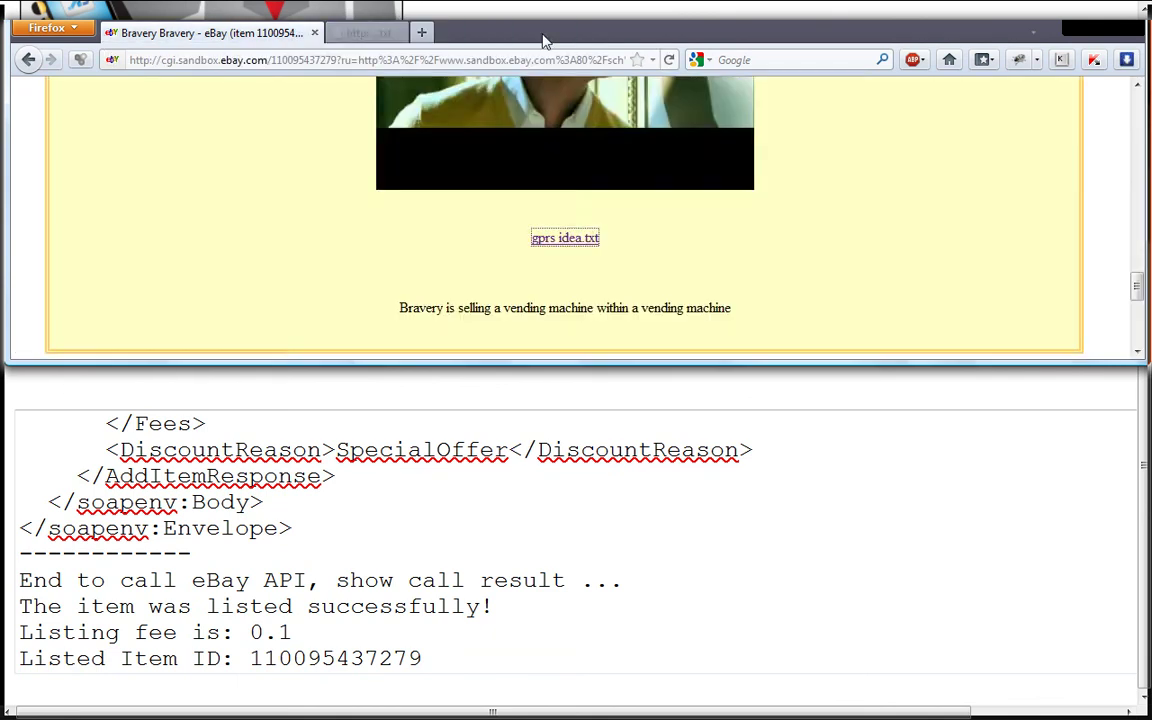
pyautogui.scroll(-4, 656, 237)
pyautogui.scroll(2, 660, 237)
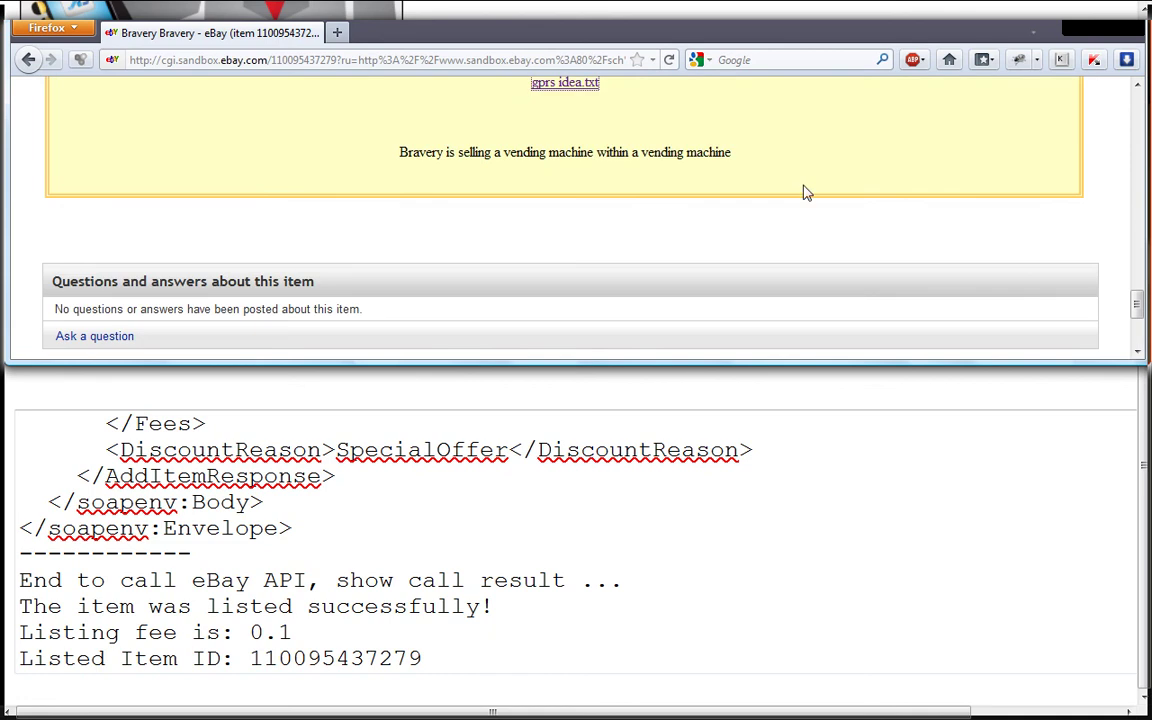
pyautogui.scroll(2, 815, 191)
pyautogui.scroll(3, 812, 192)
pyautogui.scroll(3, 812, 192)
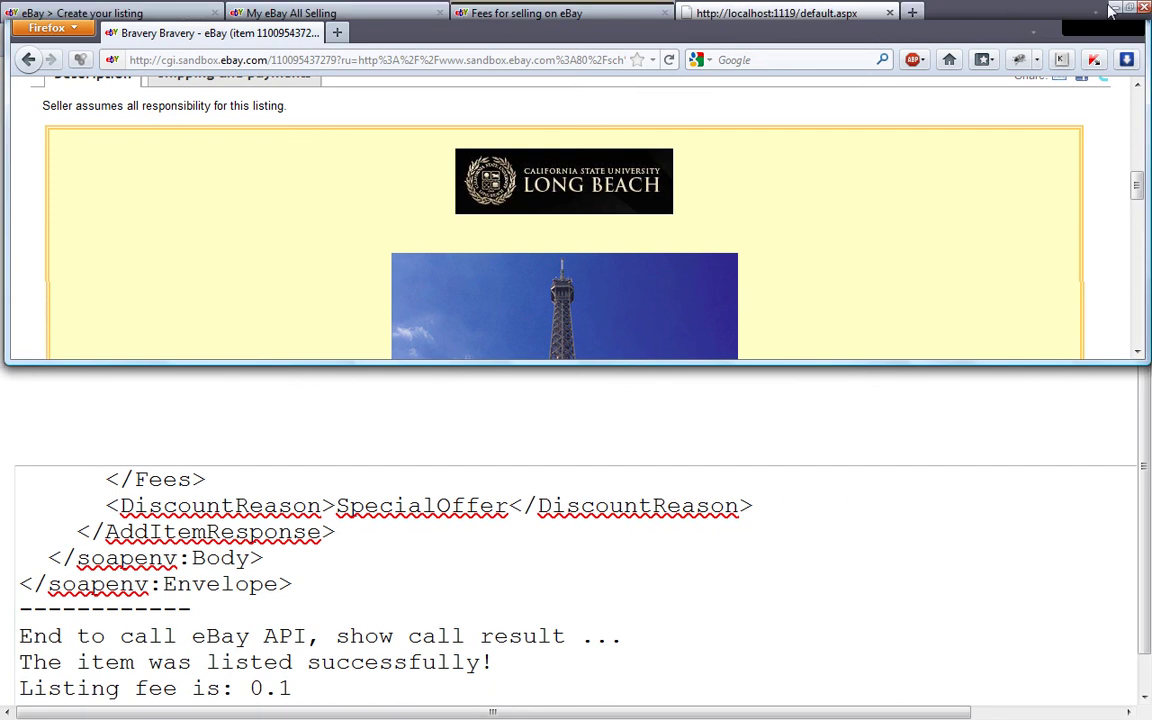
# - Check the running dialogByDialogChimp project in Visual Studio, then return to Chrome's Augmented Ebay page
pyautogui.press('super')
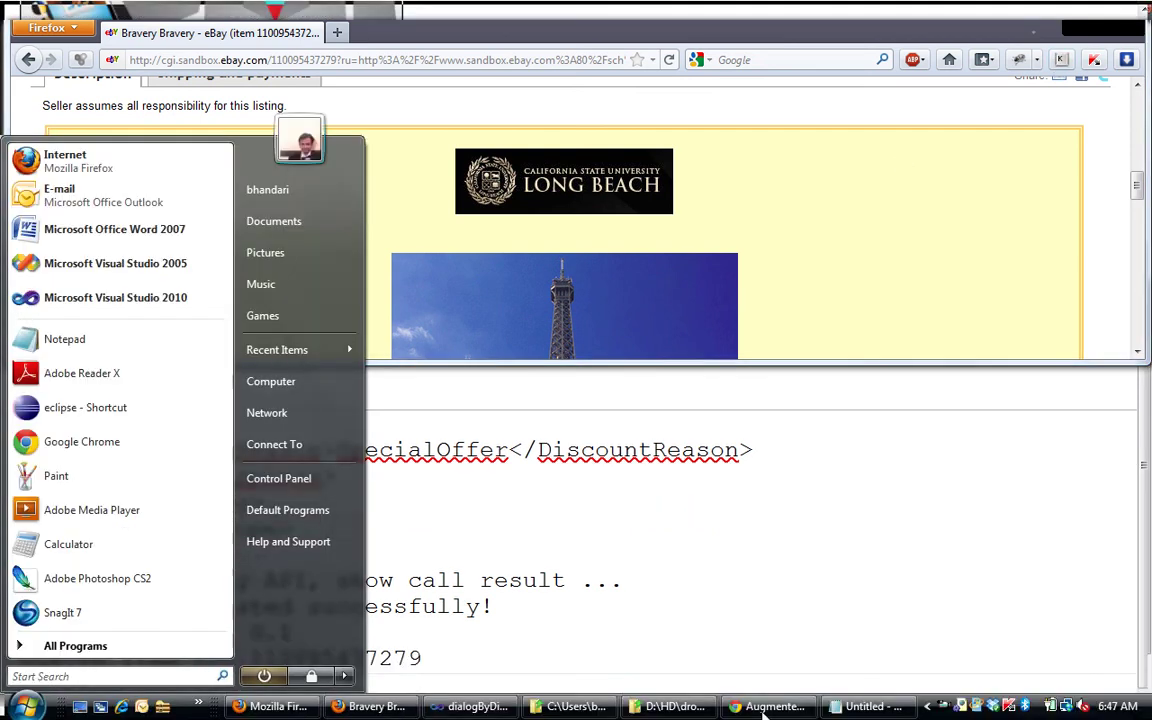
pyautogui.click(770, 706)
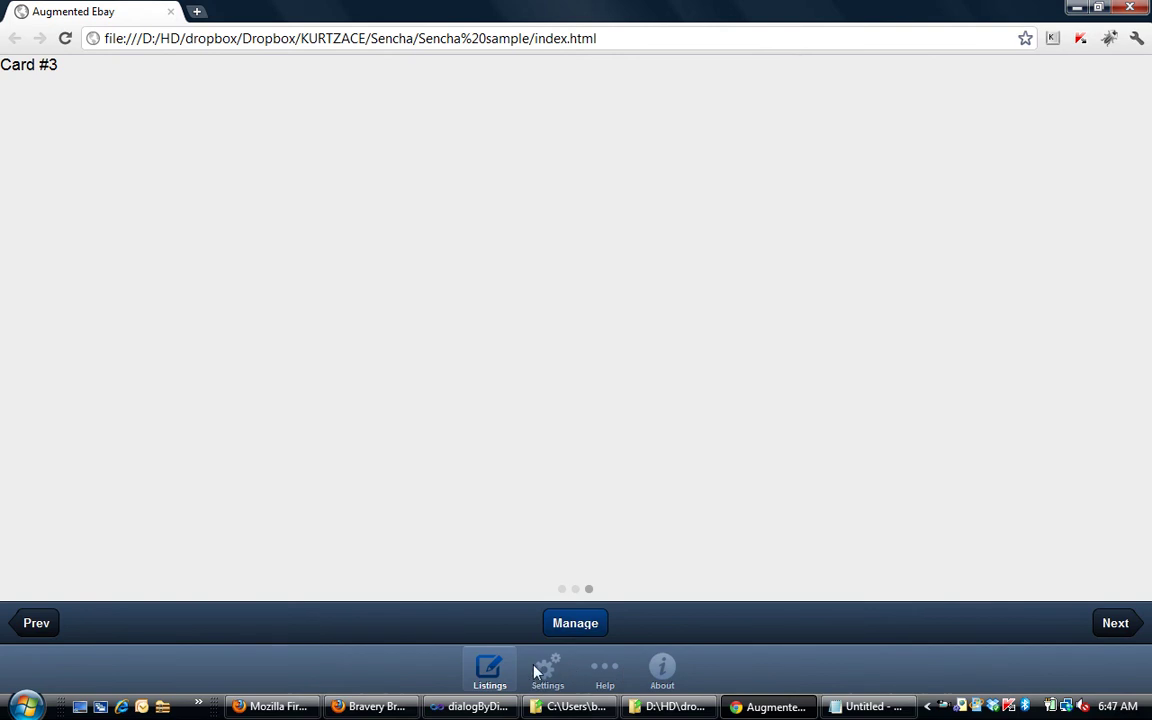
pyautogui.click(495, 710)
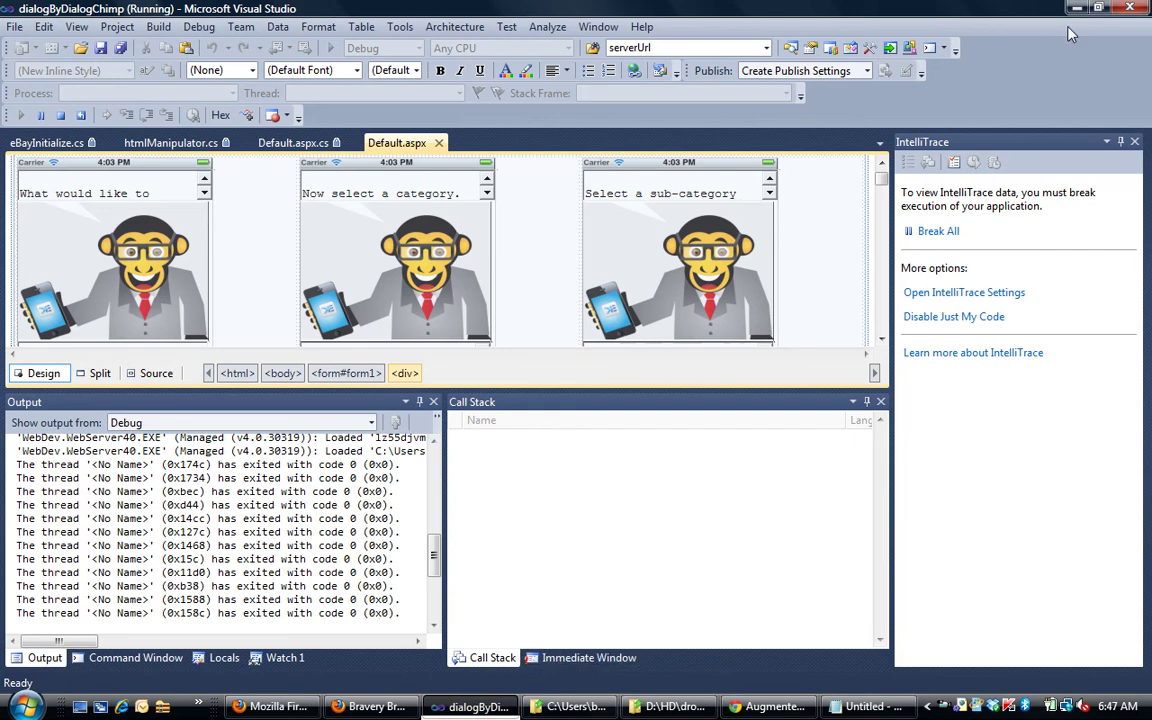
pyautogui.click(500, 708)
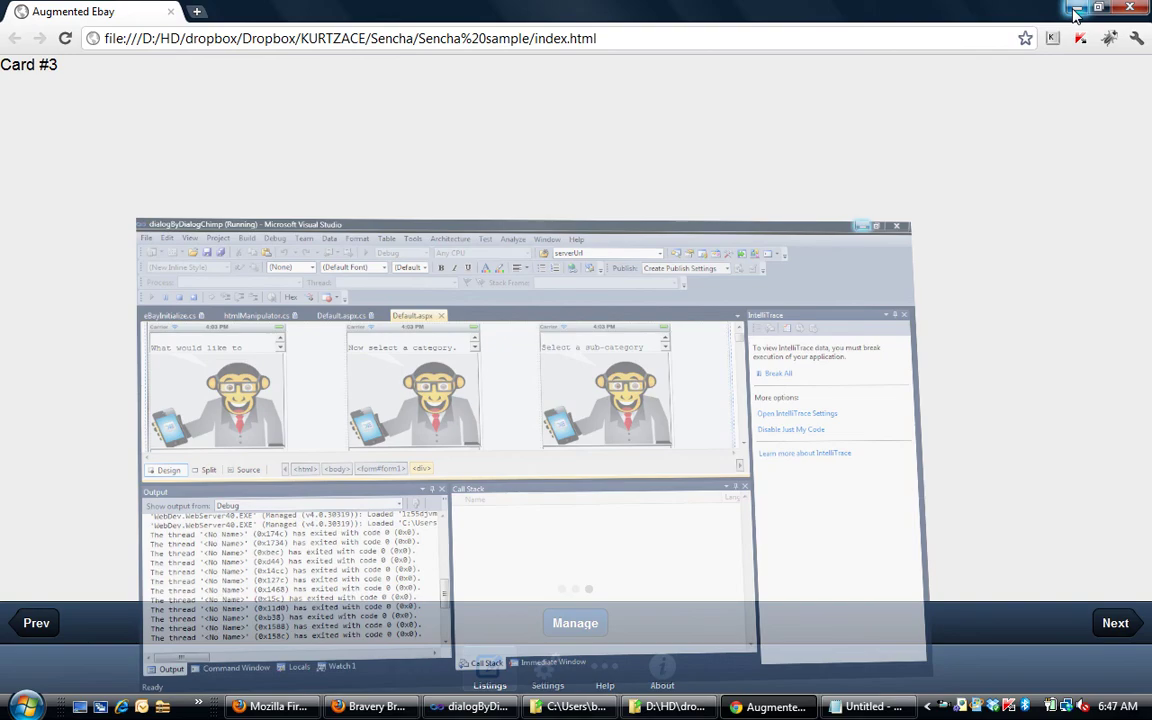
pyautogui.click(475, 707)
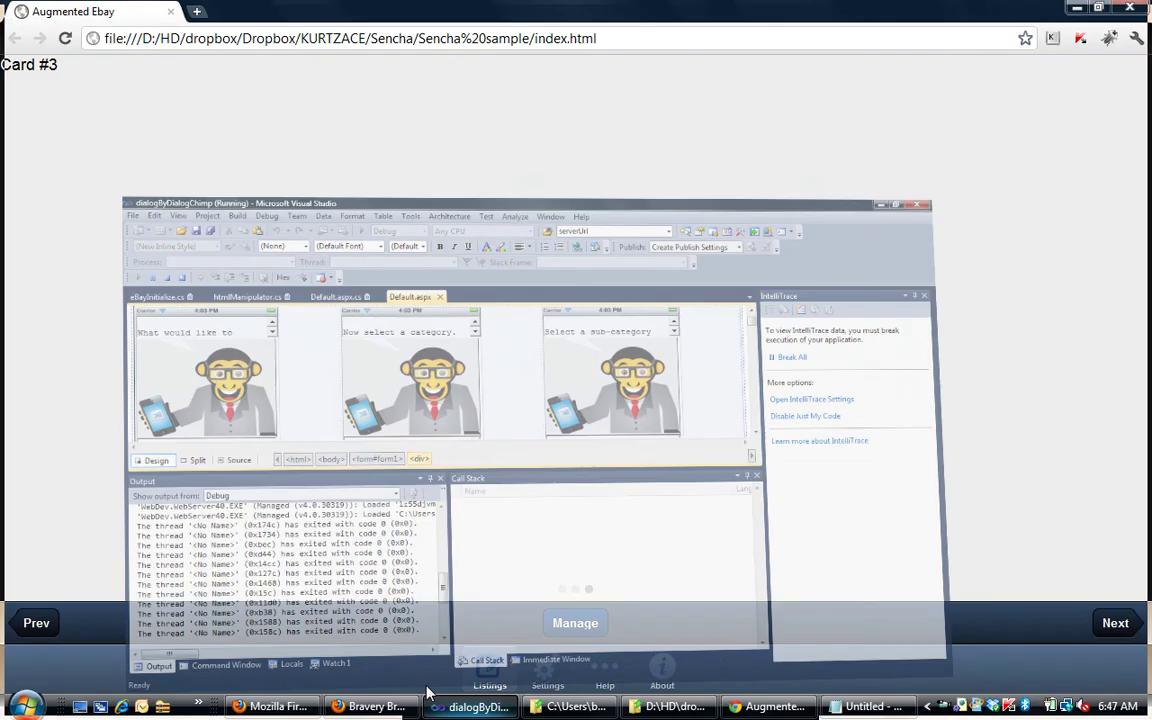
pyautogui.click(750, 707)
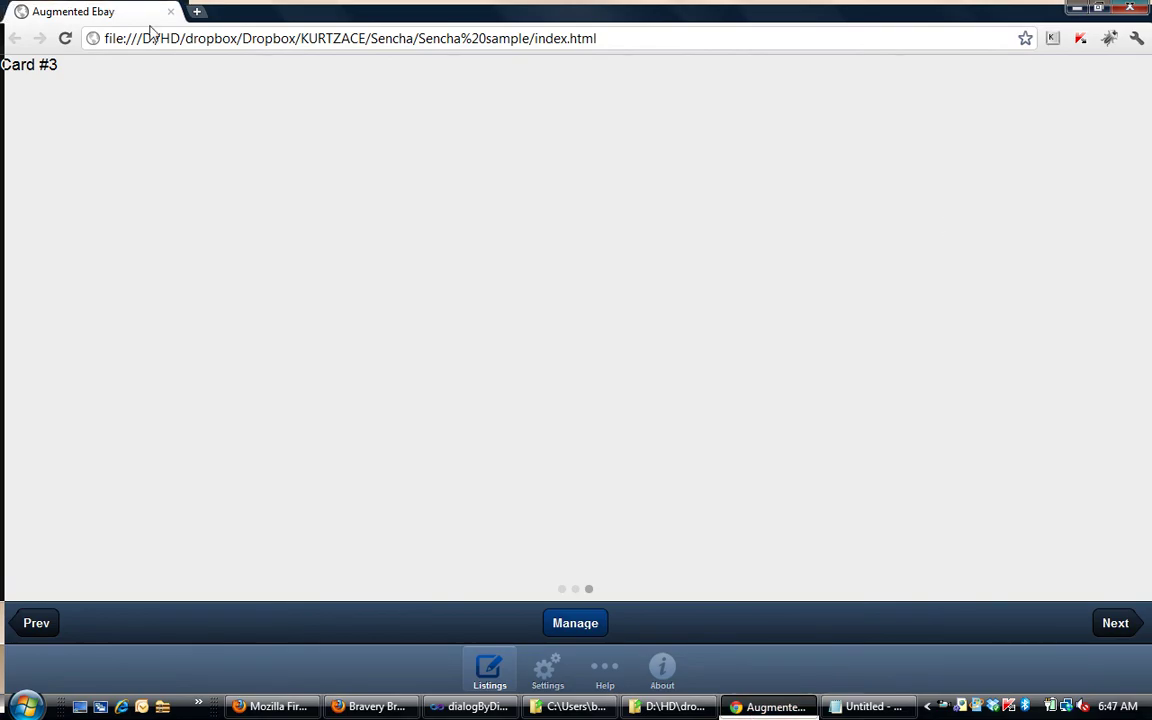
pyautogui.click(838, 707)
pyautogui.scroll(9, 325, 220)
pyautogui.scroll(8, 325, 220)
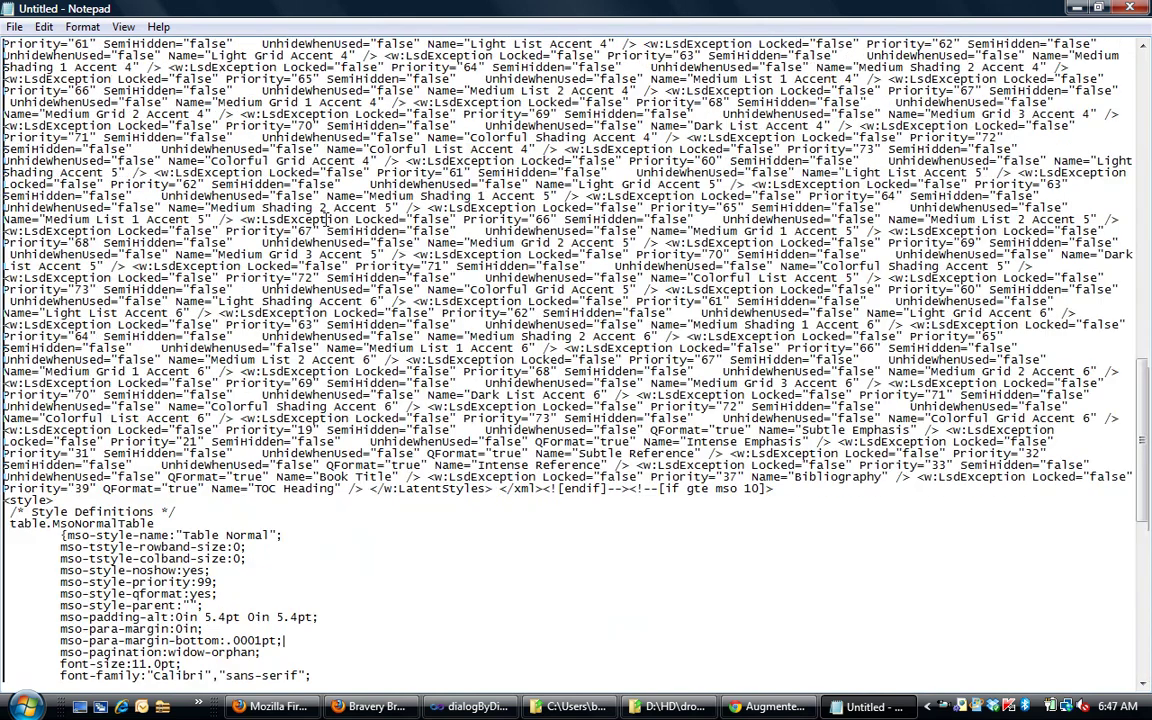
pyautogui.scroll(10, 325, 220)
pyautogui.scroll(8, 325, 220)
pyautogui.scroll(8, 325, 220)
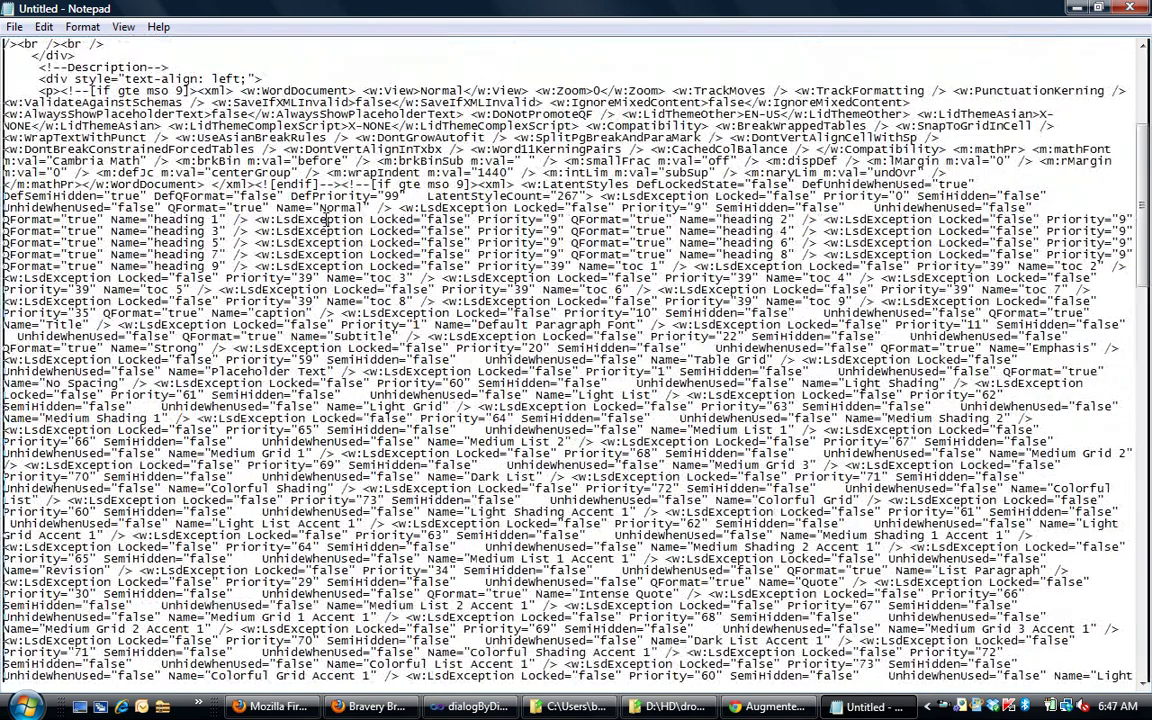
pyautogui.scroll(8, 325, 220)
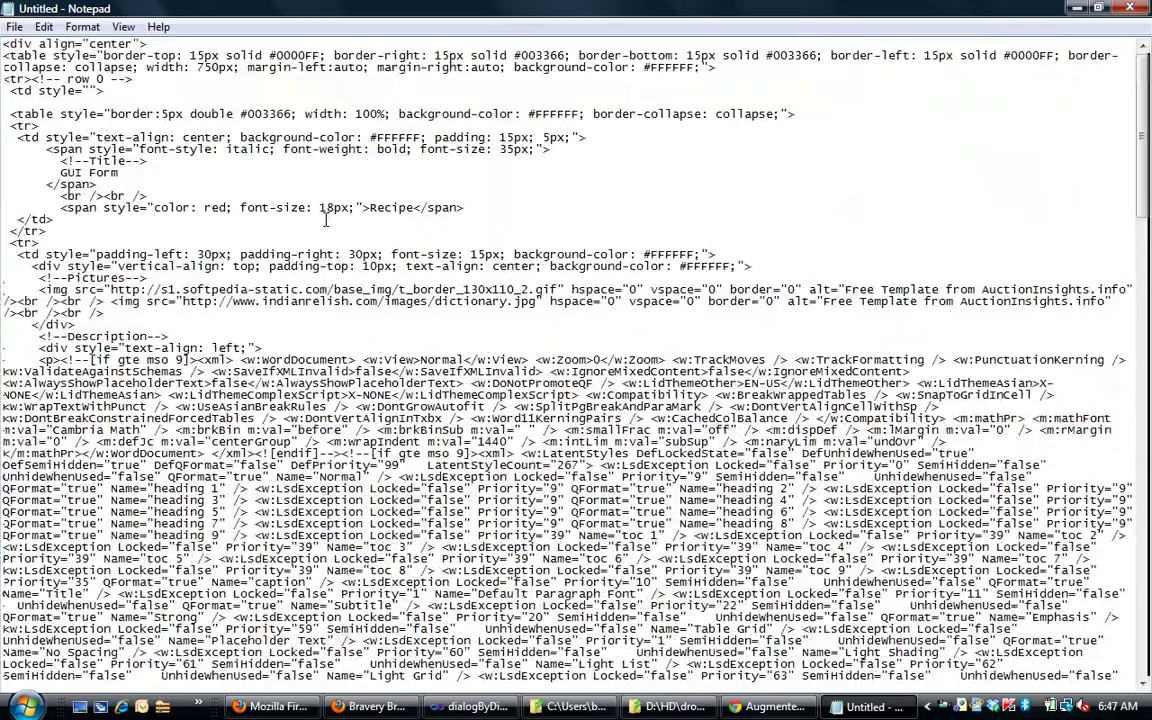
pyautogui.scroll(-9, 325, 220)
pyautogui.scroll(-8, 328, 223)
pyautogui.scroll(-9, 330, 226)
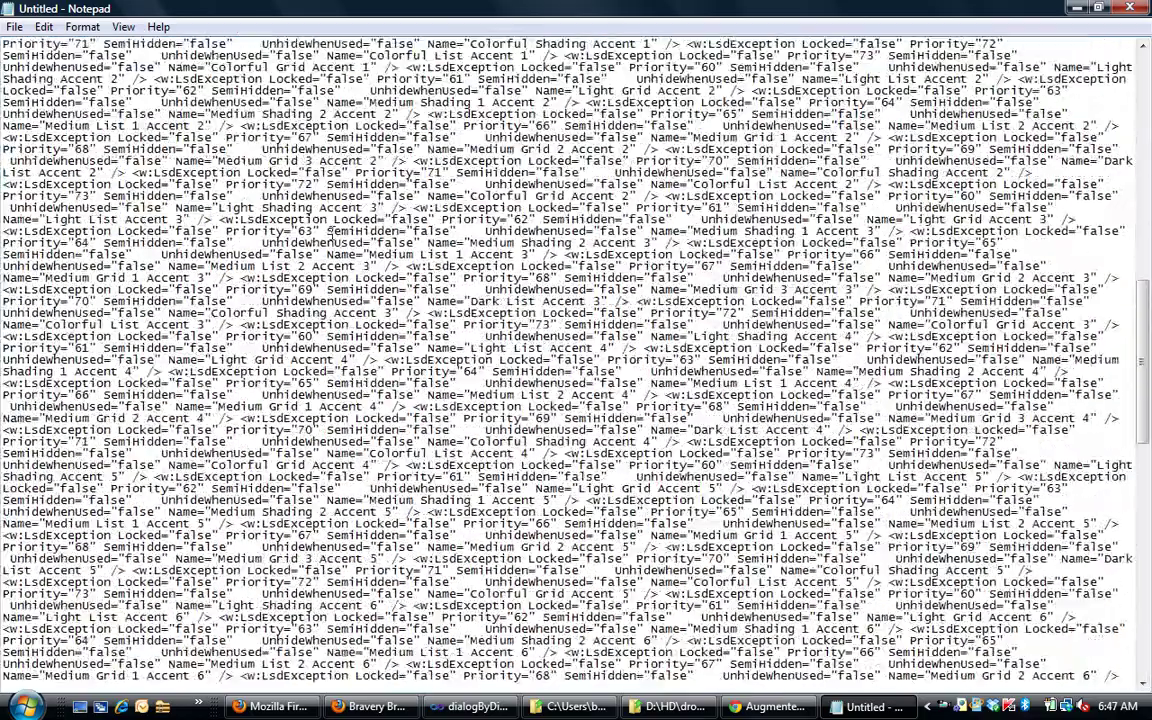
pyautogui.scroll(-9, 330, 228)
pyautogui.scroll(-8, 330, 232)
pyautogui.scroll(-10, 330, 232)
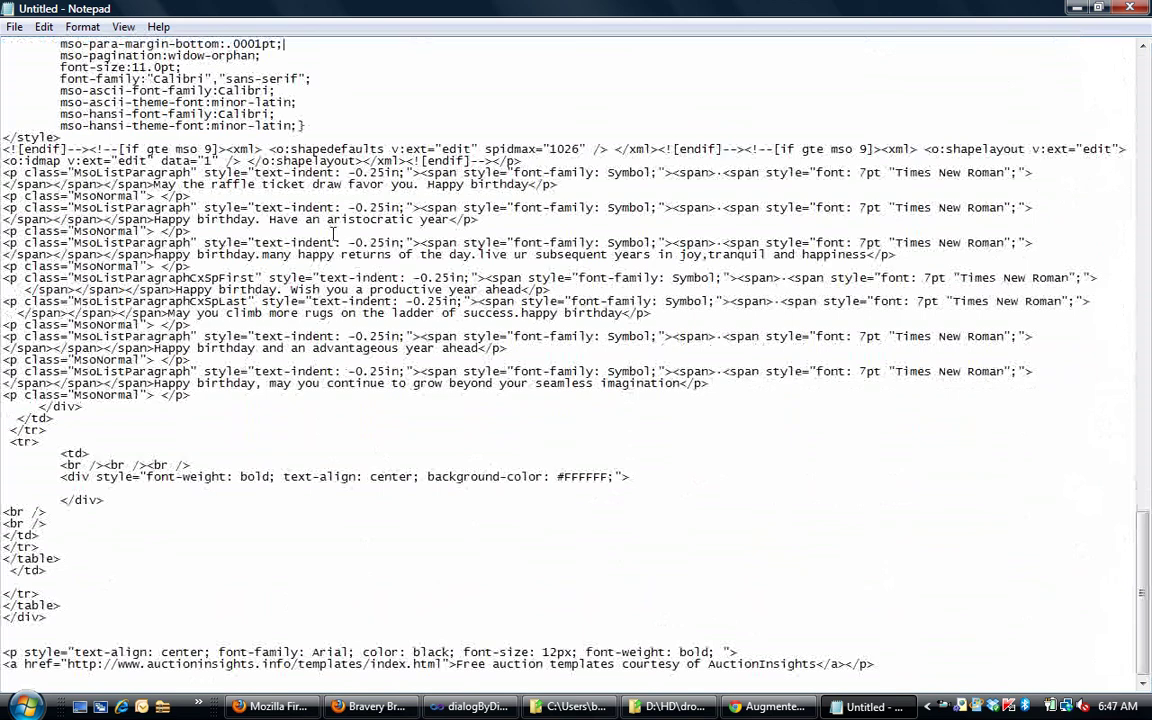
pyautogui.click(1076, 8)
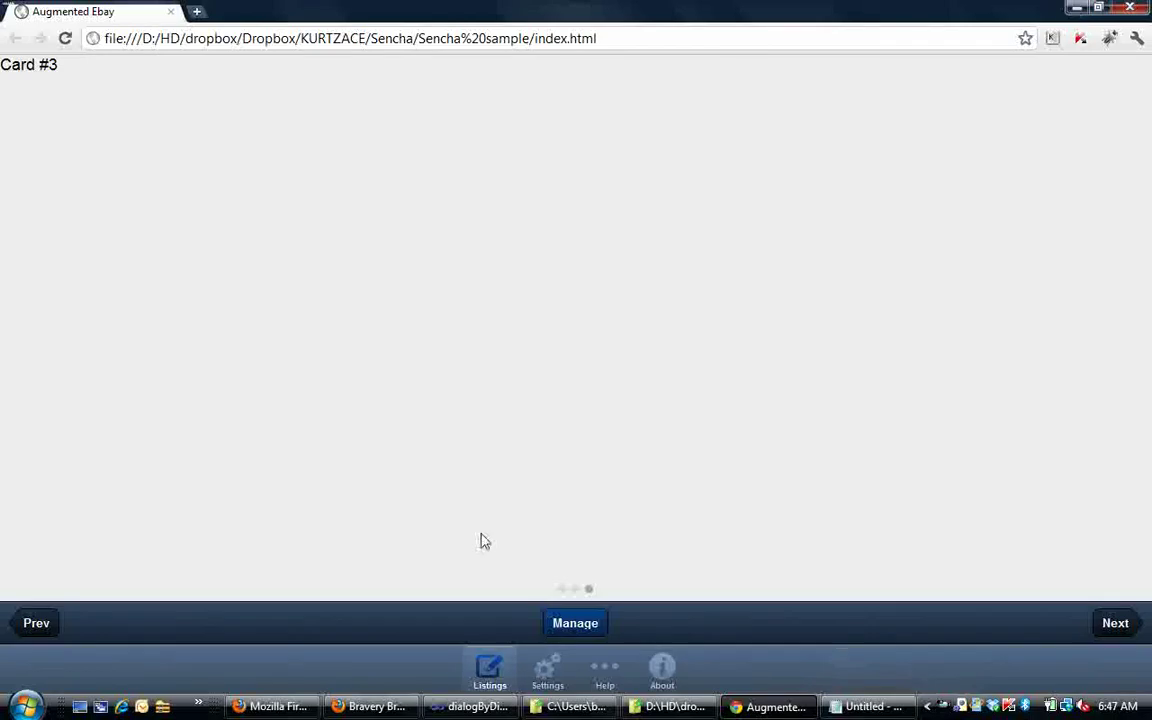
# - Bring back the Firefox Bravery item page and scroll past the Eiffel picture to the footer
pyautogui.click(372, 706)
pyautogui.scroll(3, 335, 258)
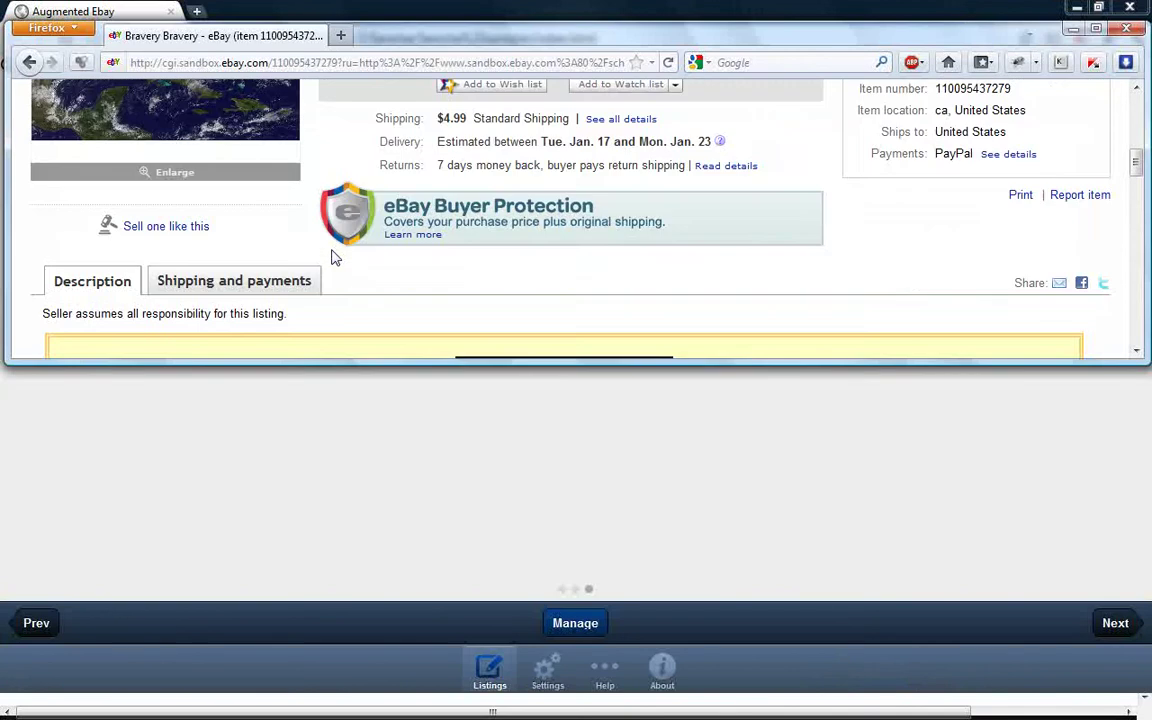
pyautogui.scroll(5, 335, 258)
pyautogui.scroll(-10, 335, 258)
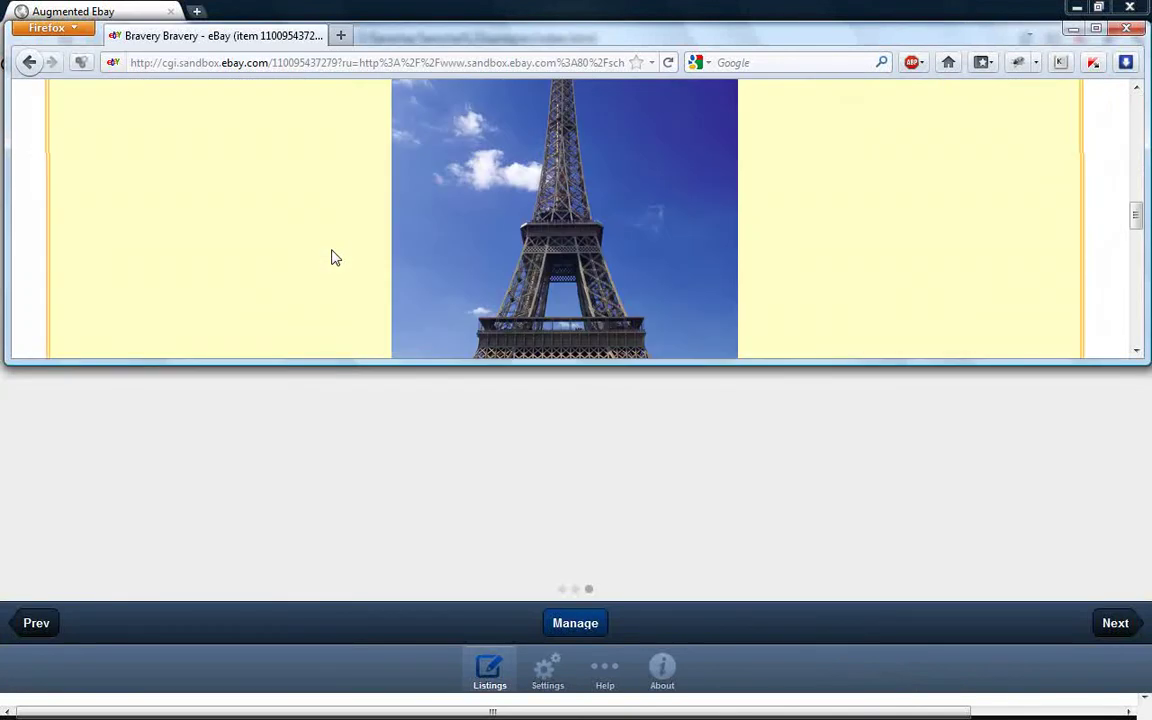
pyautogui.scroll(-5, 335, 258)
pyautogui.scroll(-3, 335, 258)
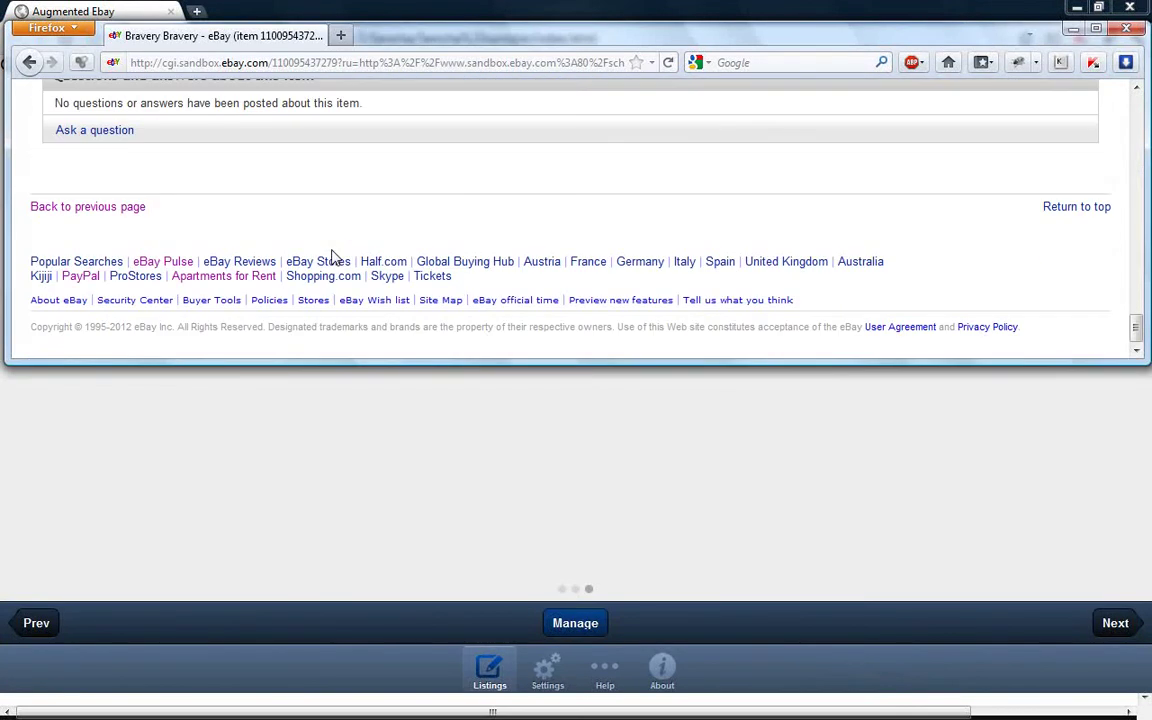